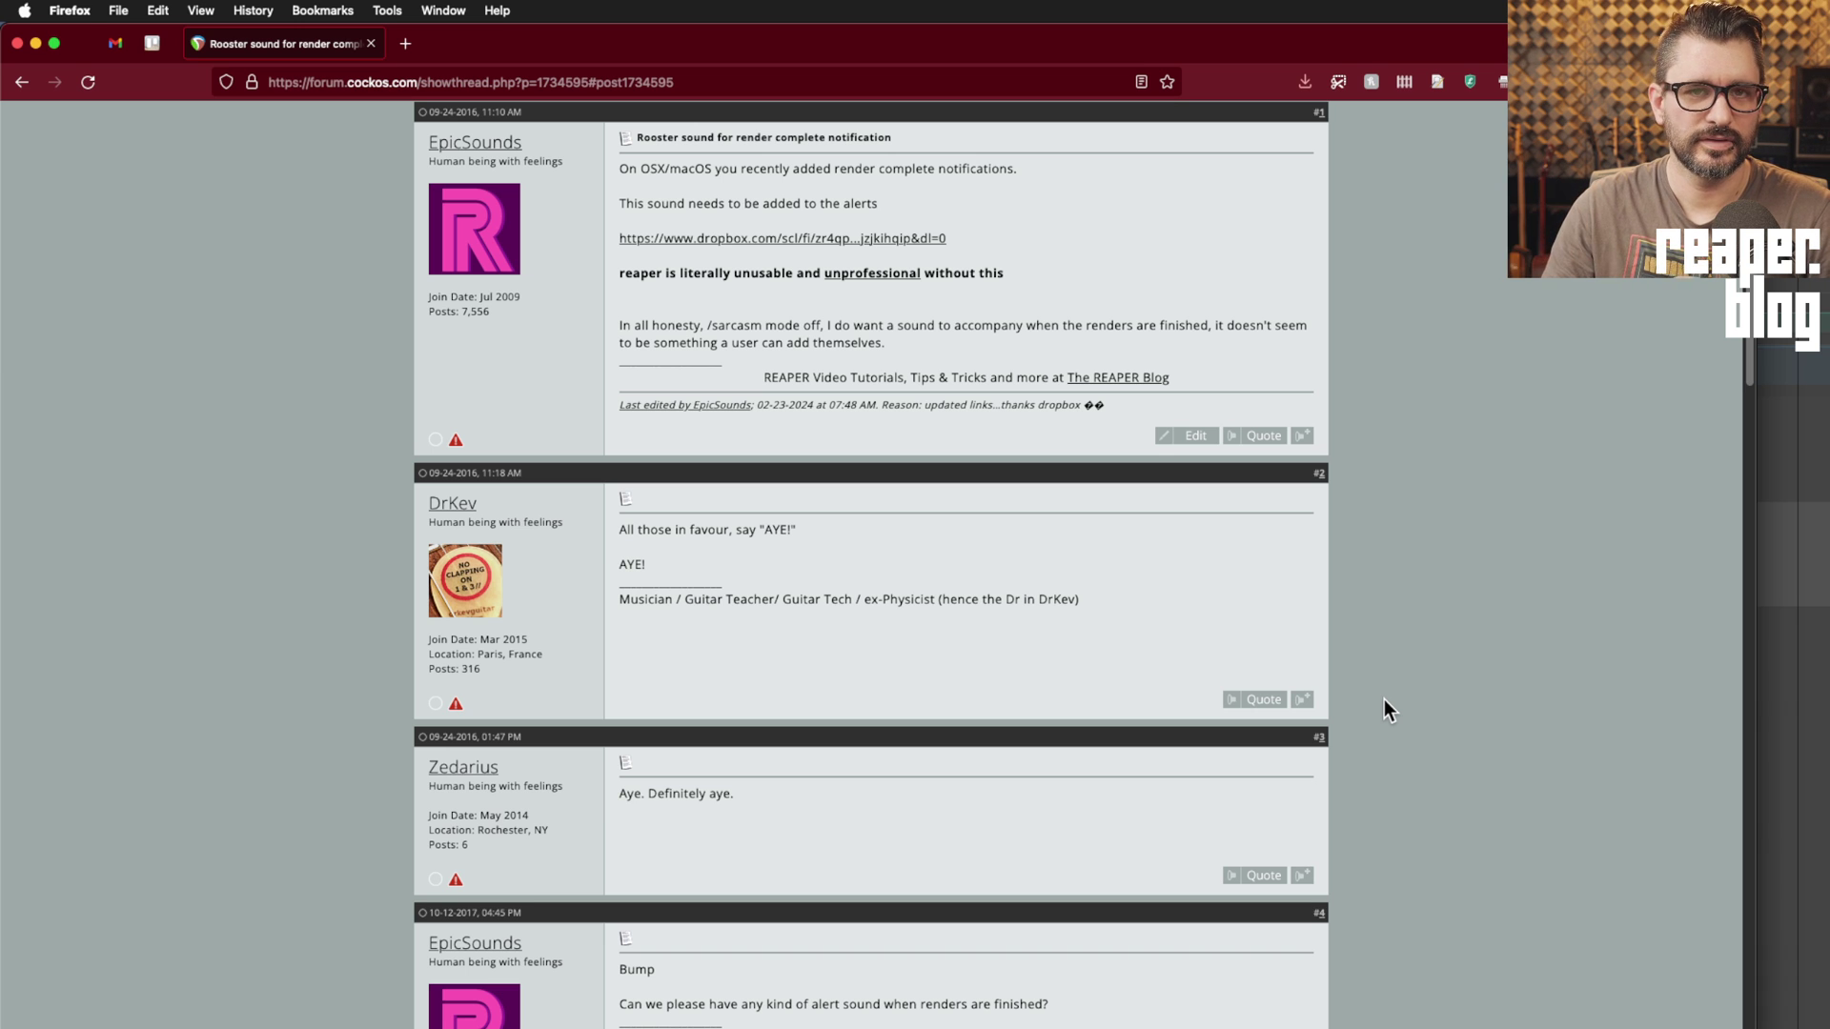
Step: Check REAPER's notification settings in System Settings, then go back to the Firefox forum thread
key("super+Tab")
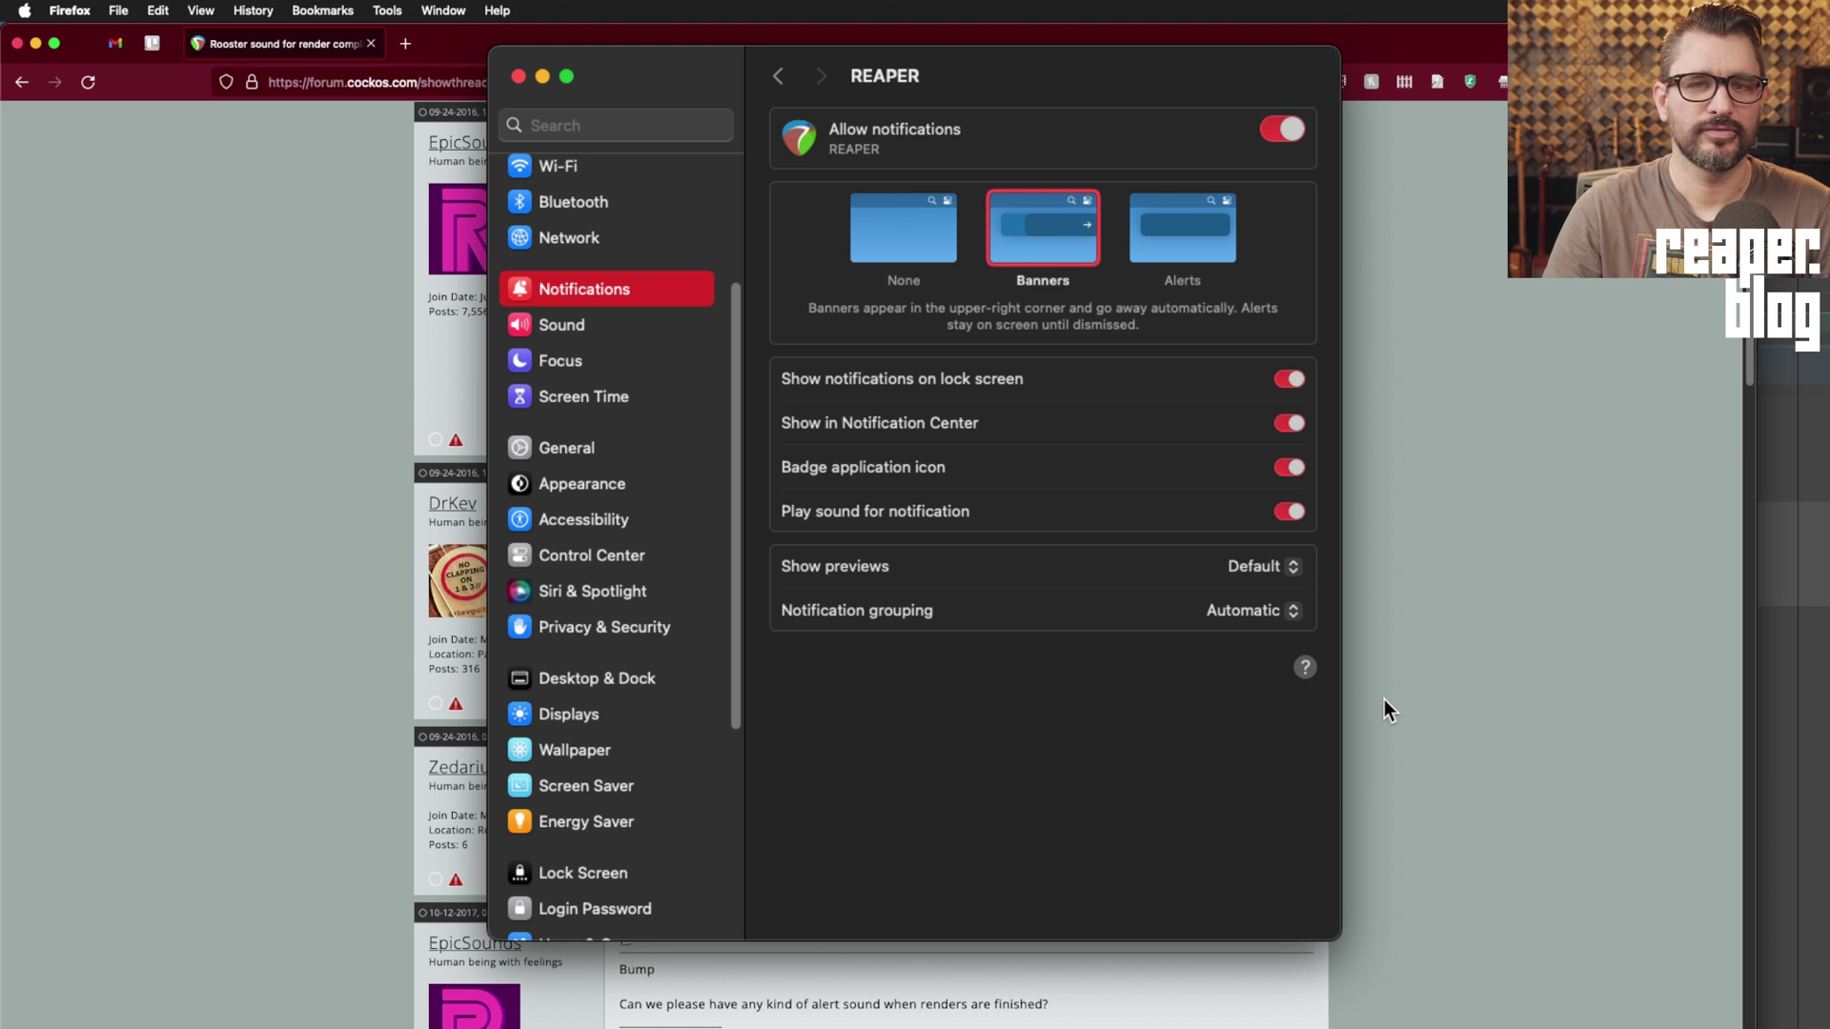
key("super+Tab")
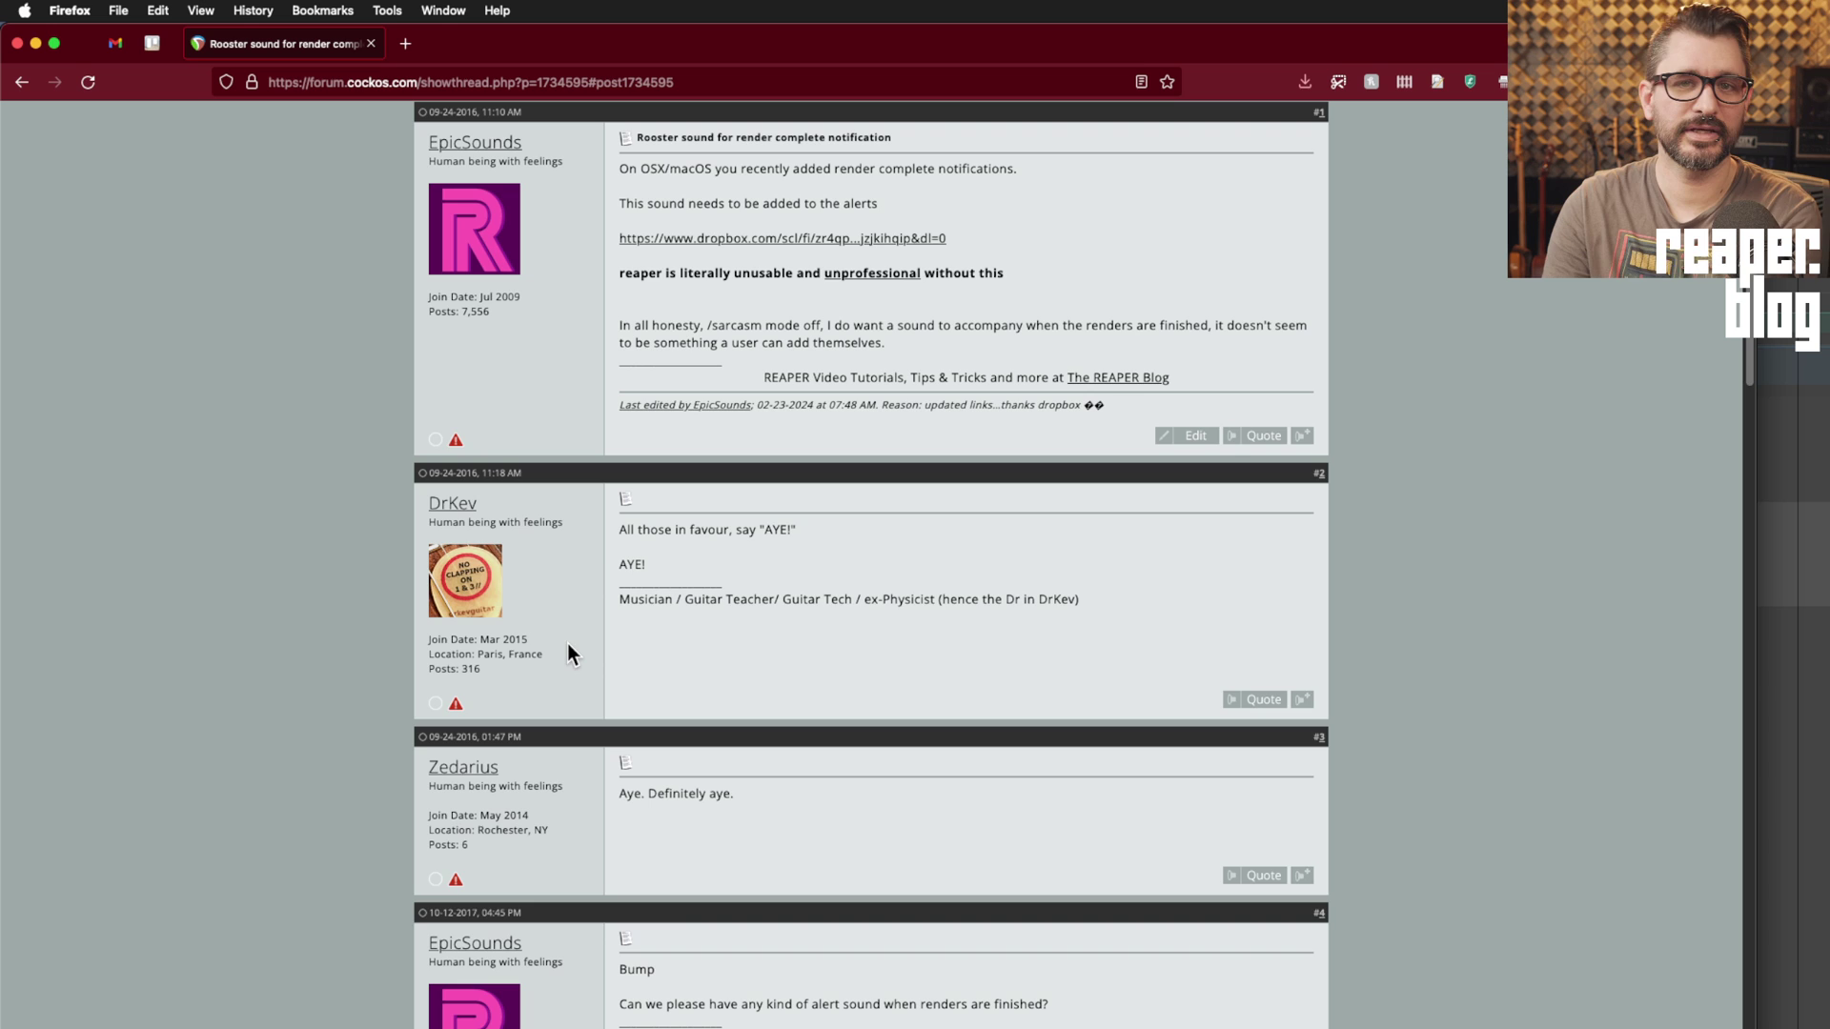
Step: Open Mespotine's linked post #27 from the render-complete sound forum thread
scroll(568, 653, "down", 20)
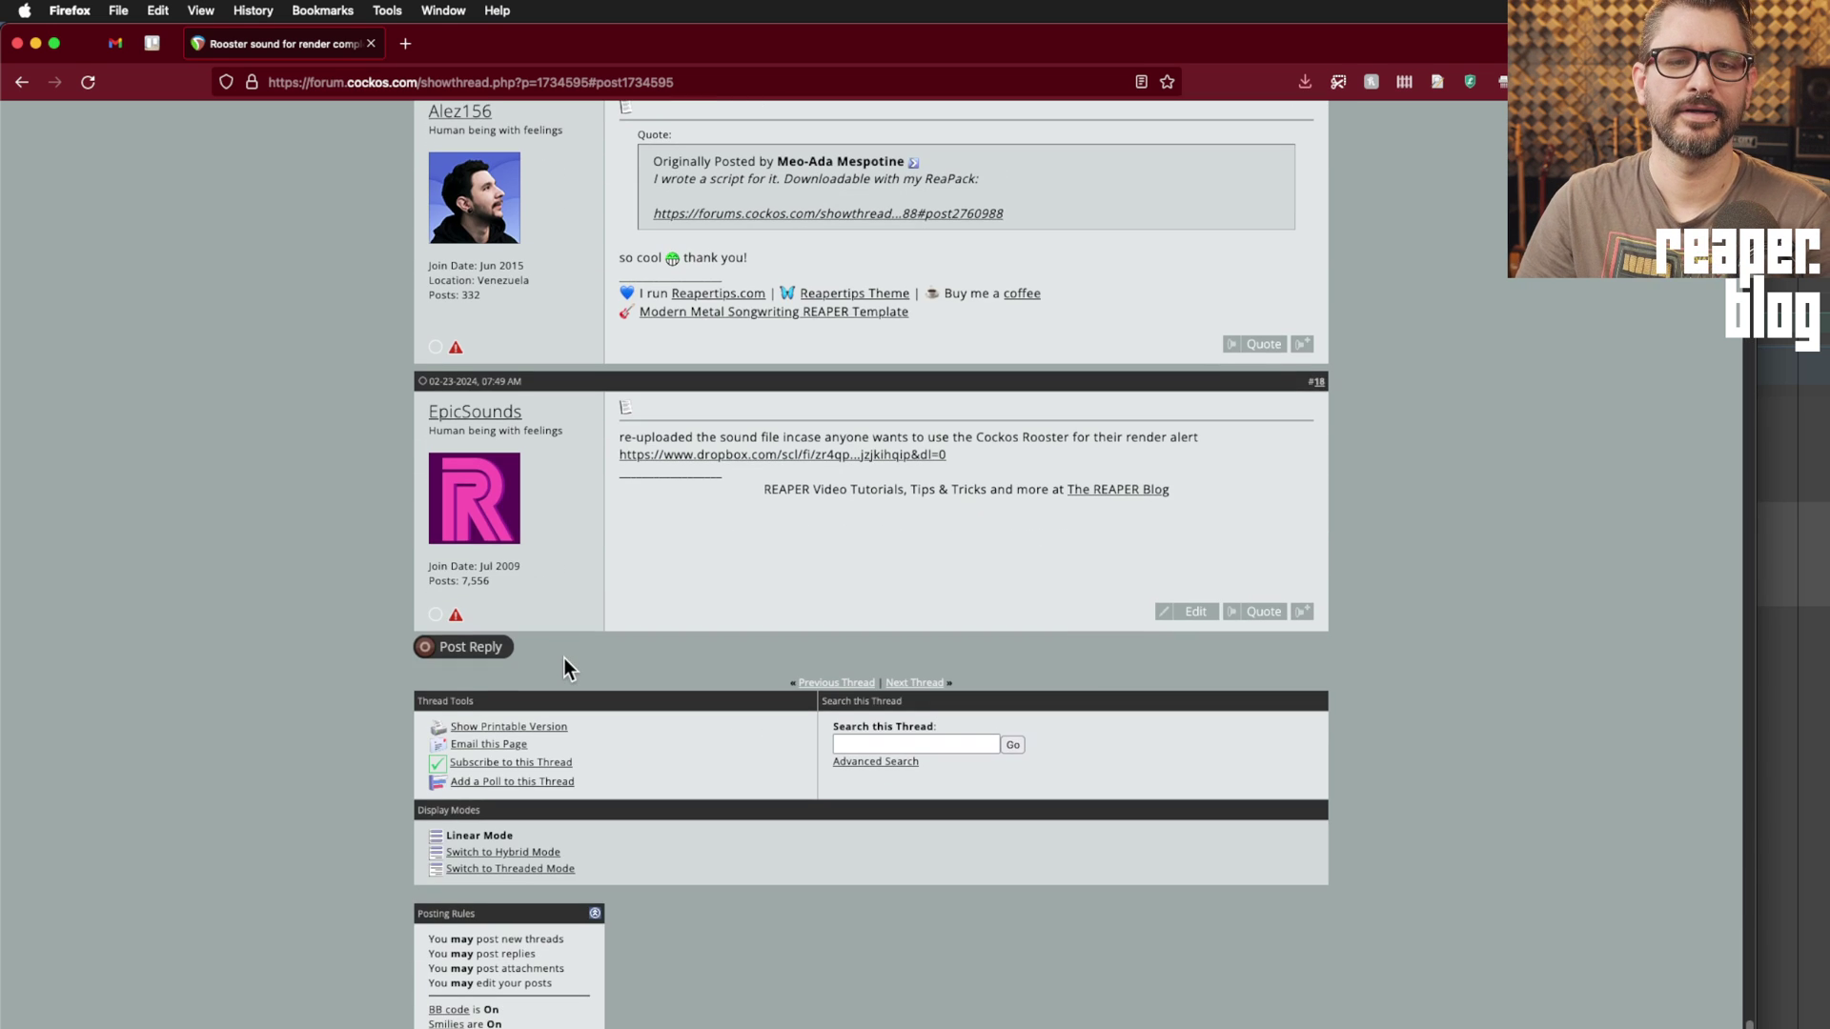
scroll(570, 638, "up", 10)
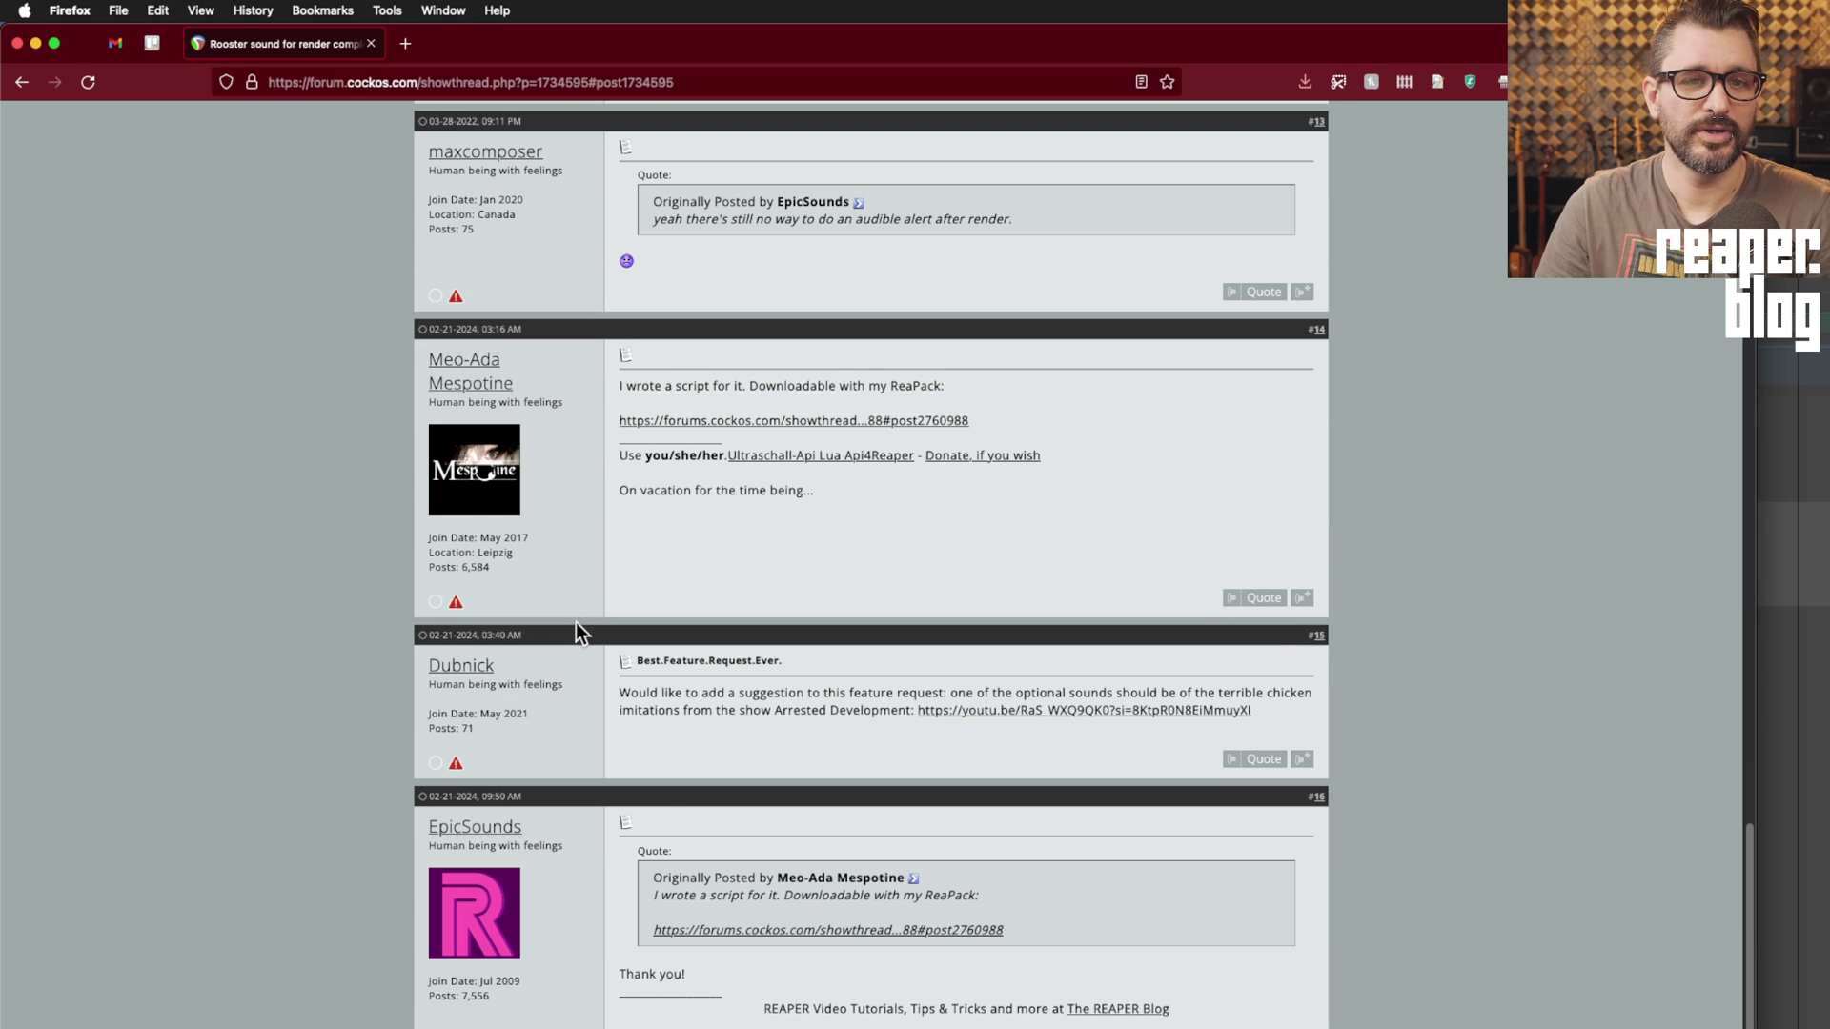
left_click(802, 426)
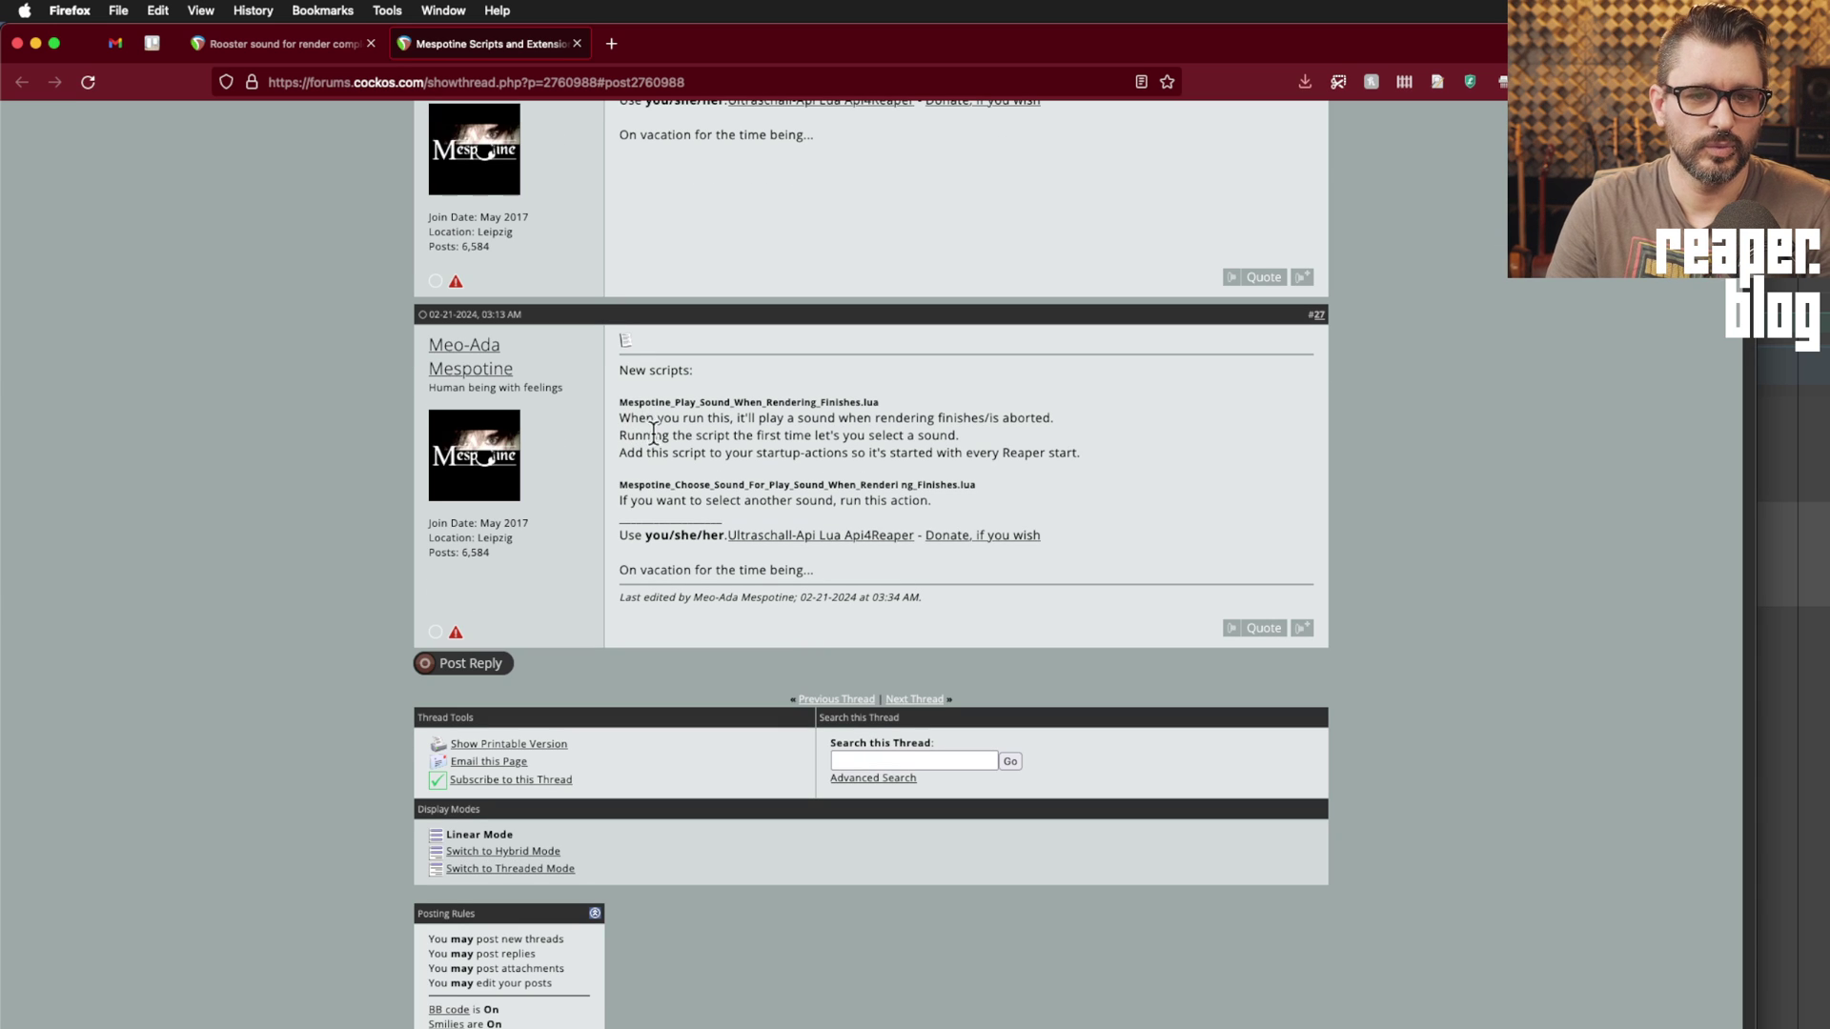
Step: Highlight the post's lines on the play-sound script and on choosing another sound
left_click_drag(630, 421, 783, 436)
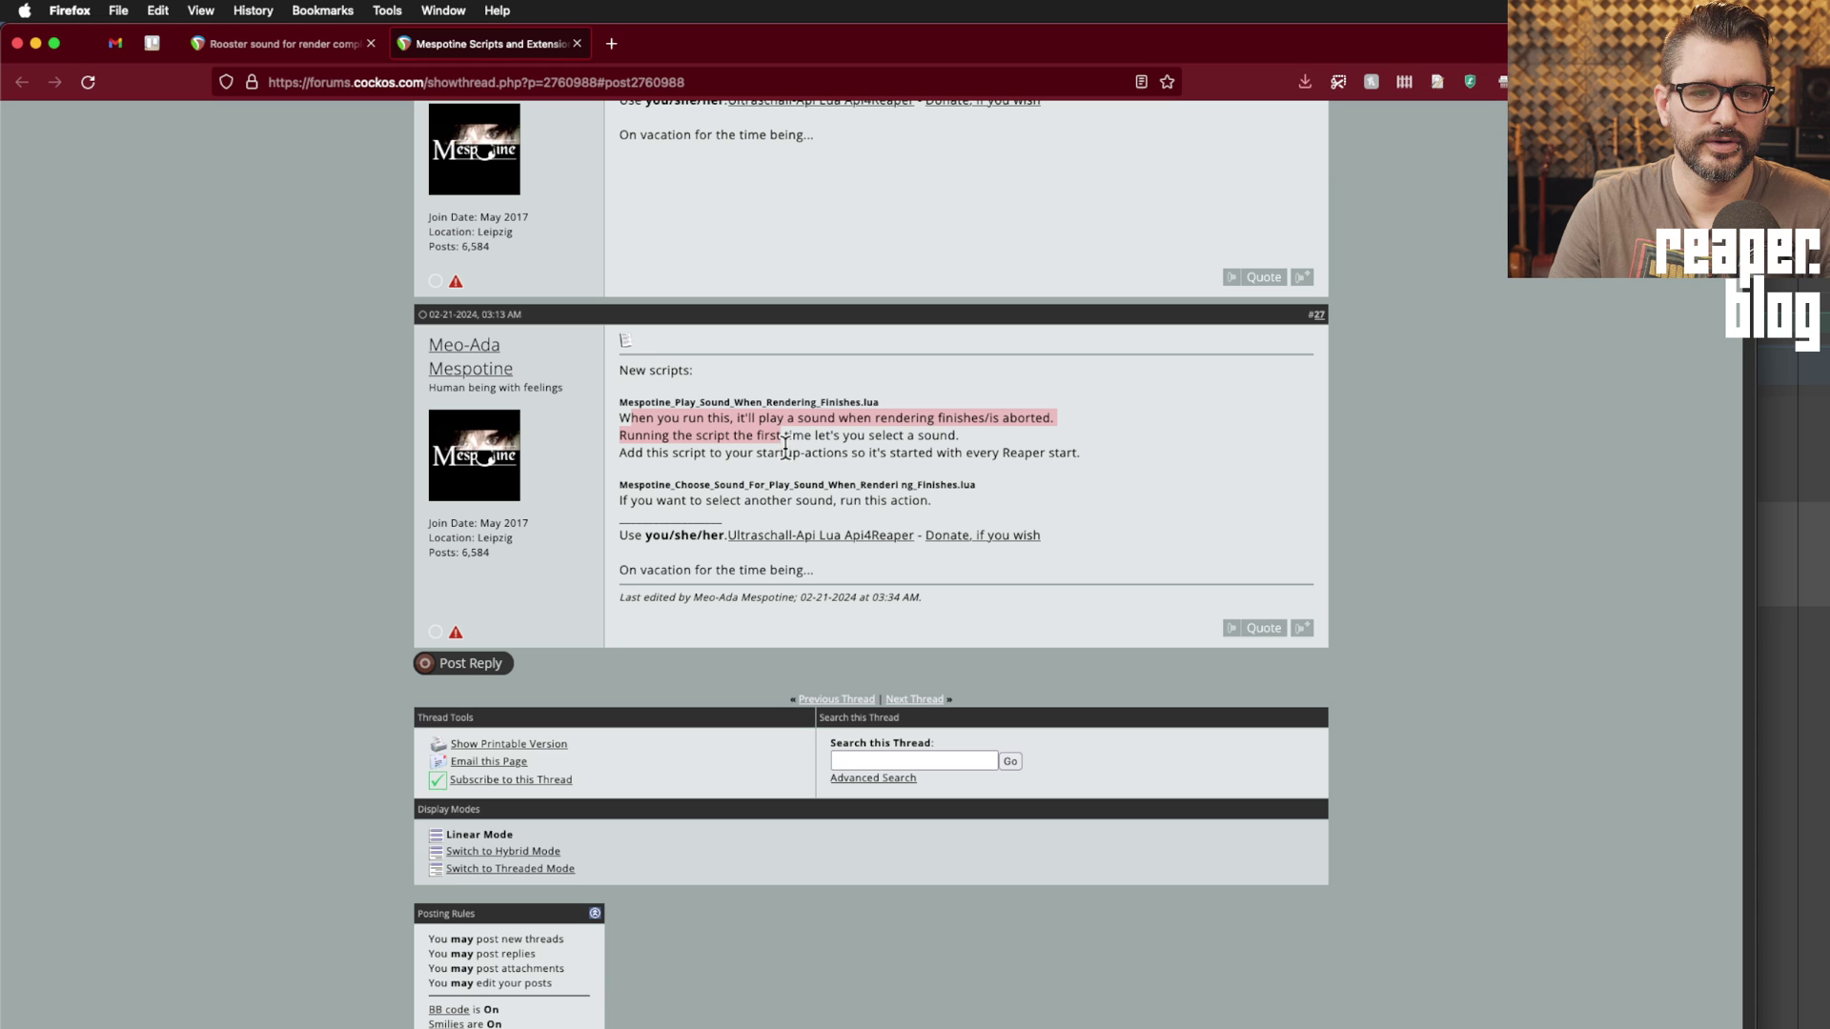
left_click(620, 446)
left_click_drag(634, 434, 650, 452)
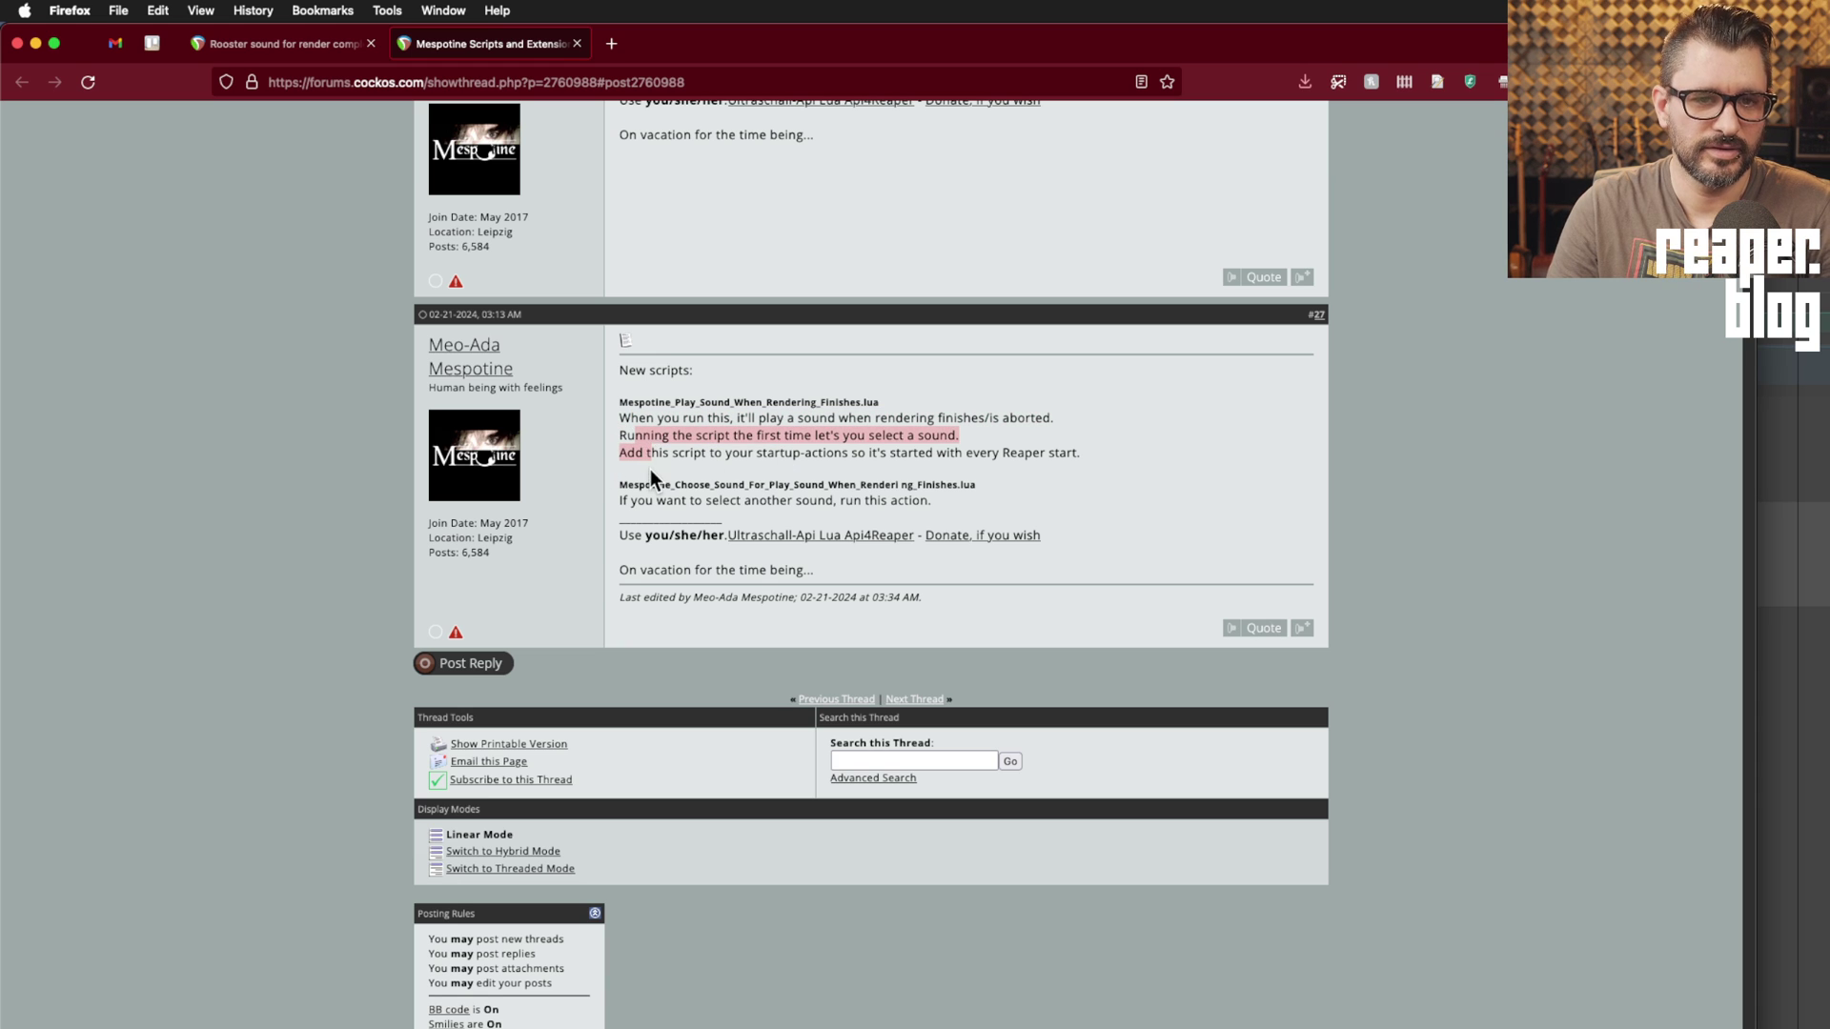
left_click(651, 468)
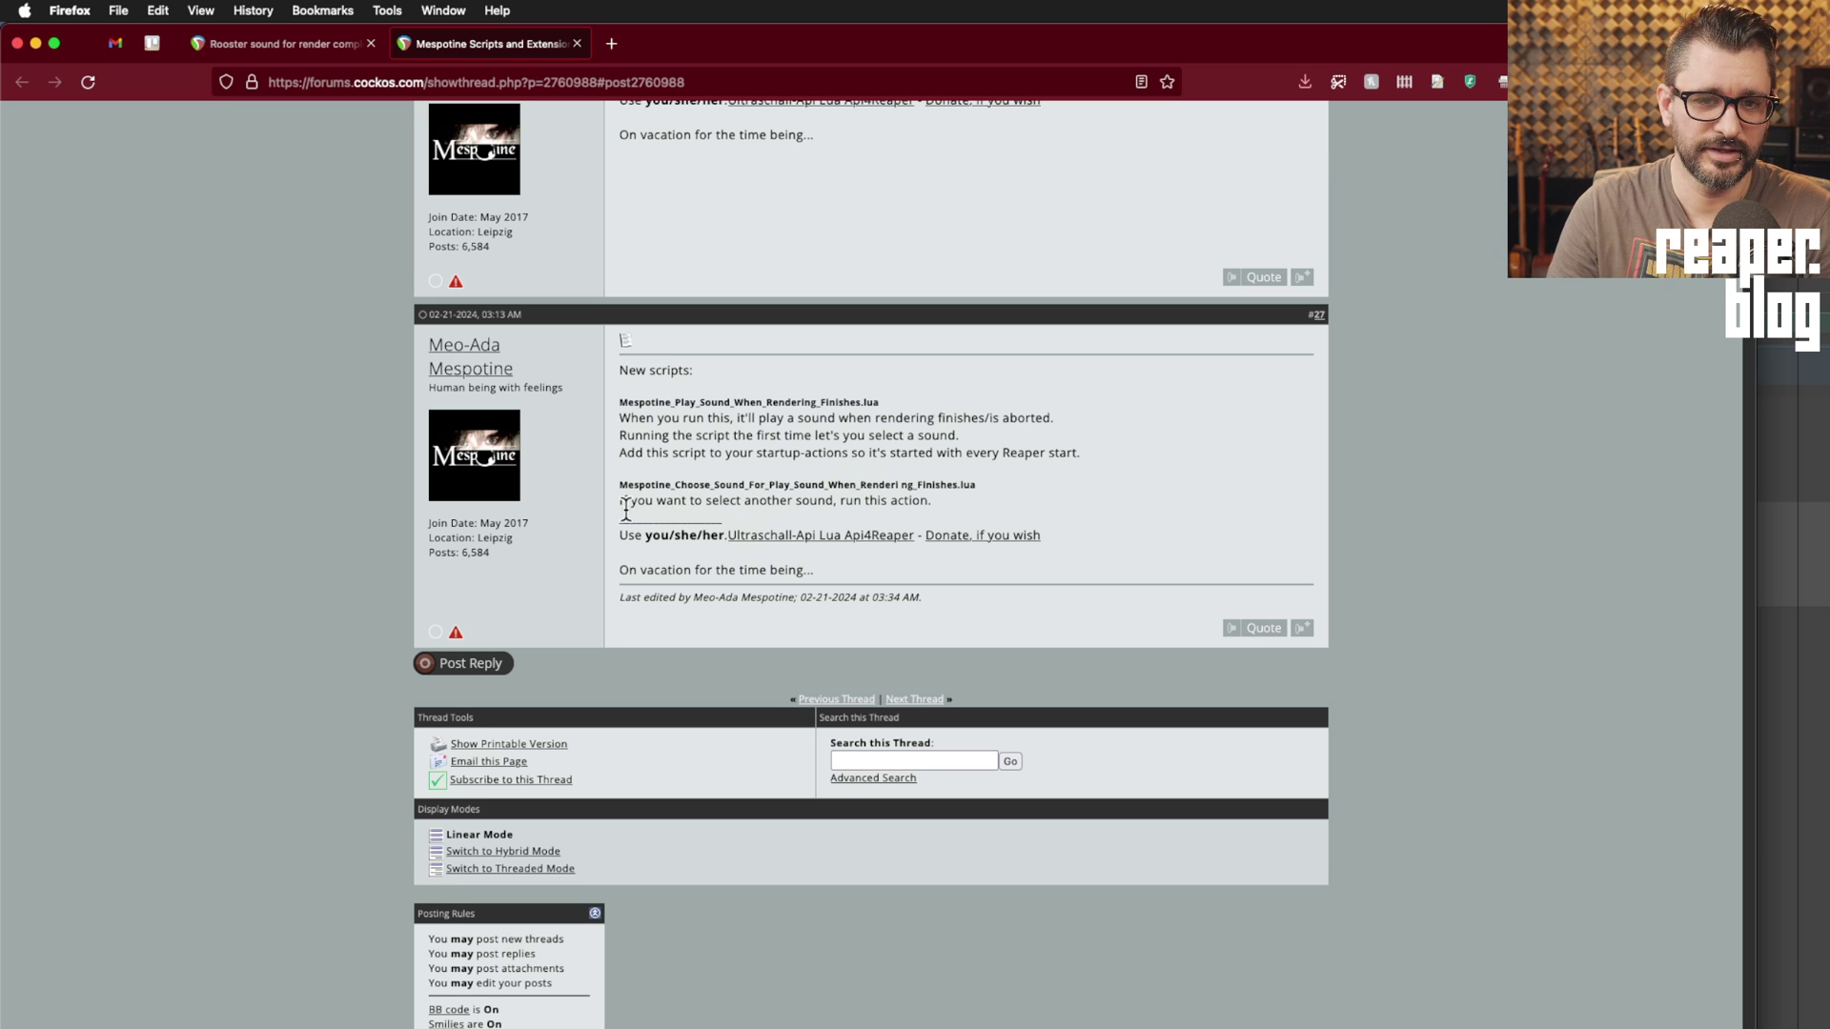
left_click_drag(626, 511, 907, 522)
left_click(907, 523)
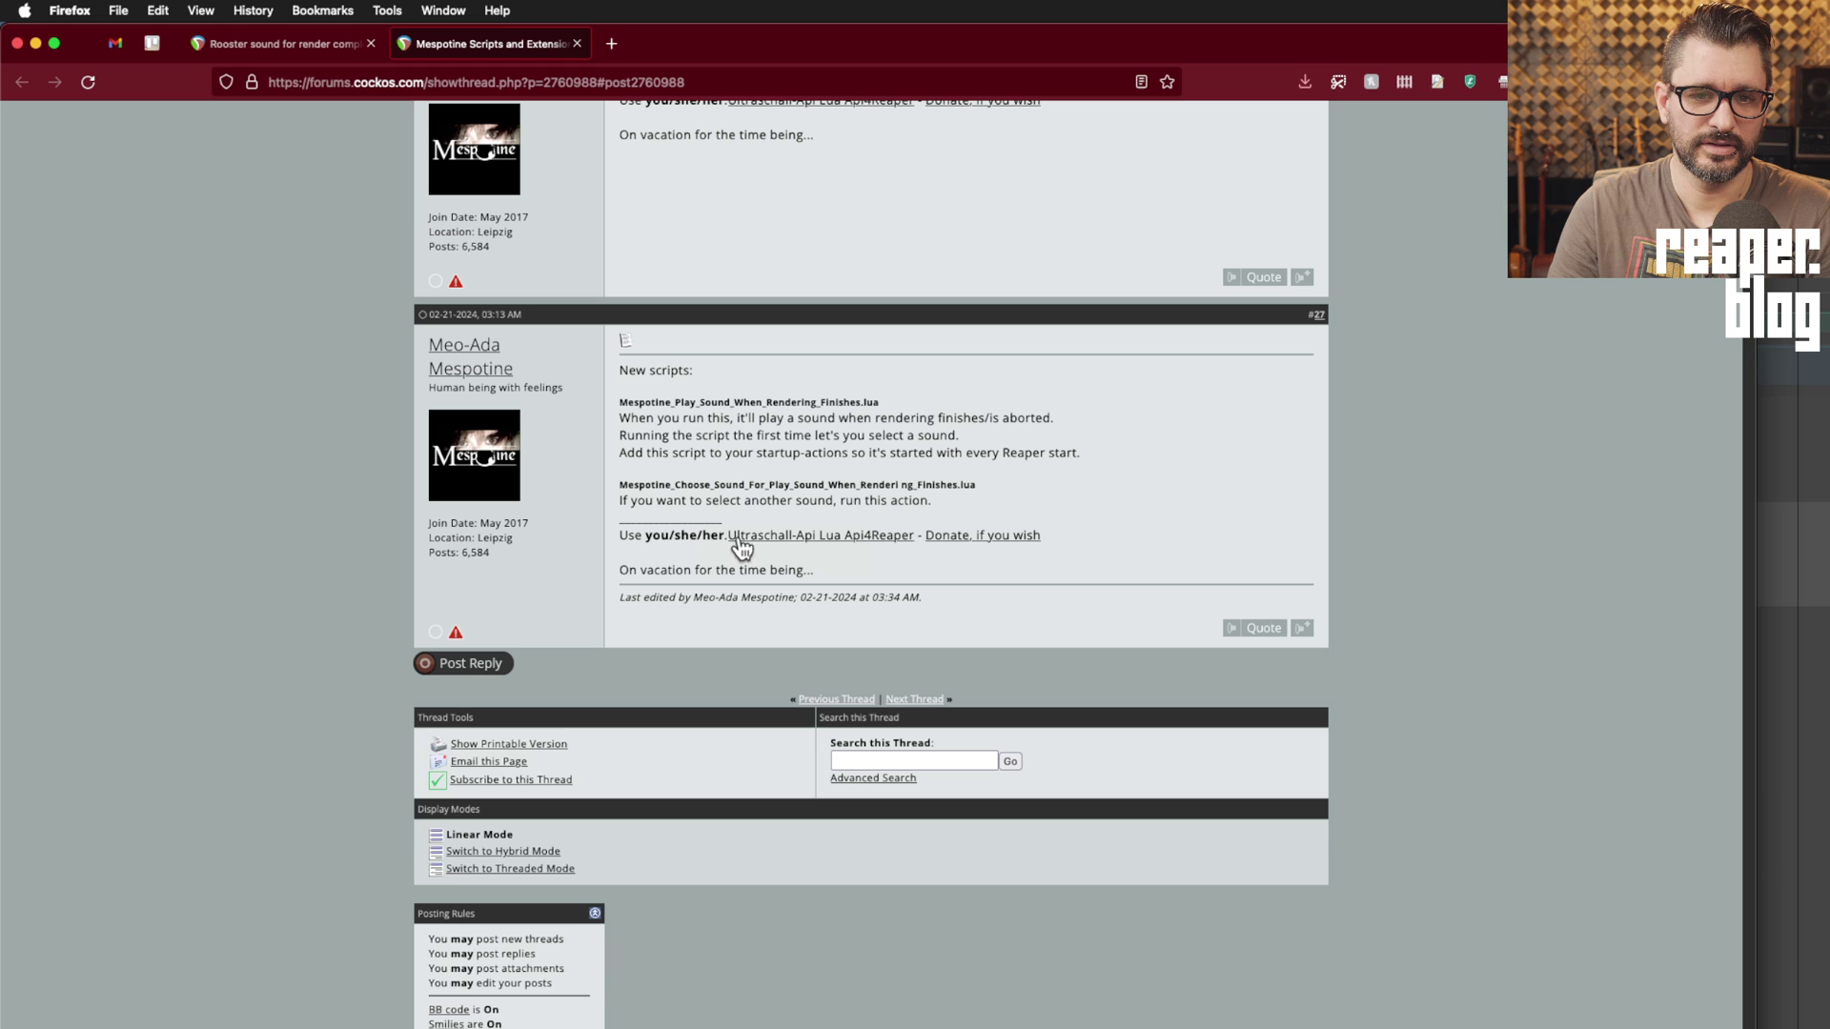
Step: Open the Ultraschall-Api thread and its GitHub index.xml, select that URL, and switch to REAPER
left_click(818, 544)
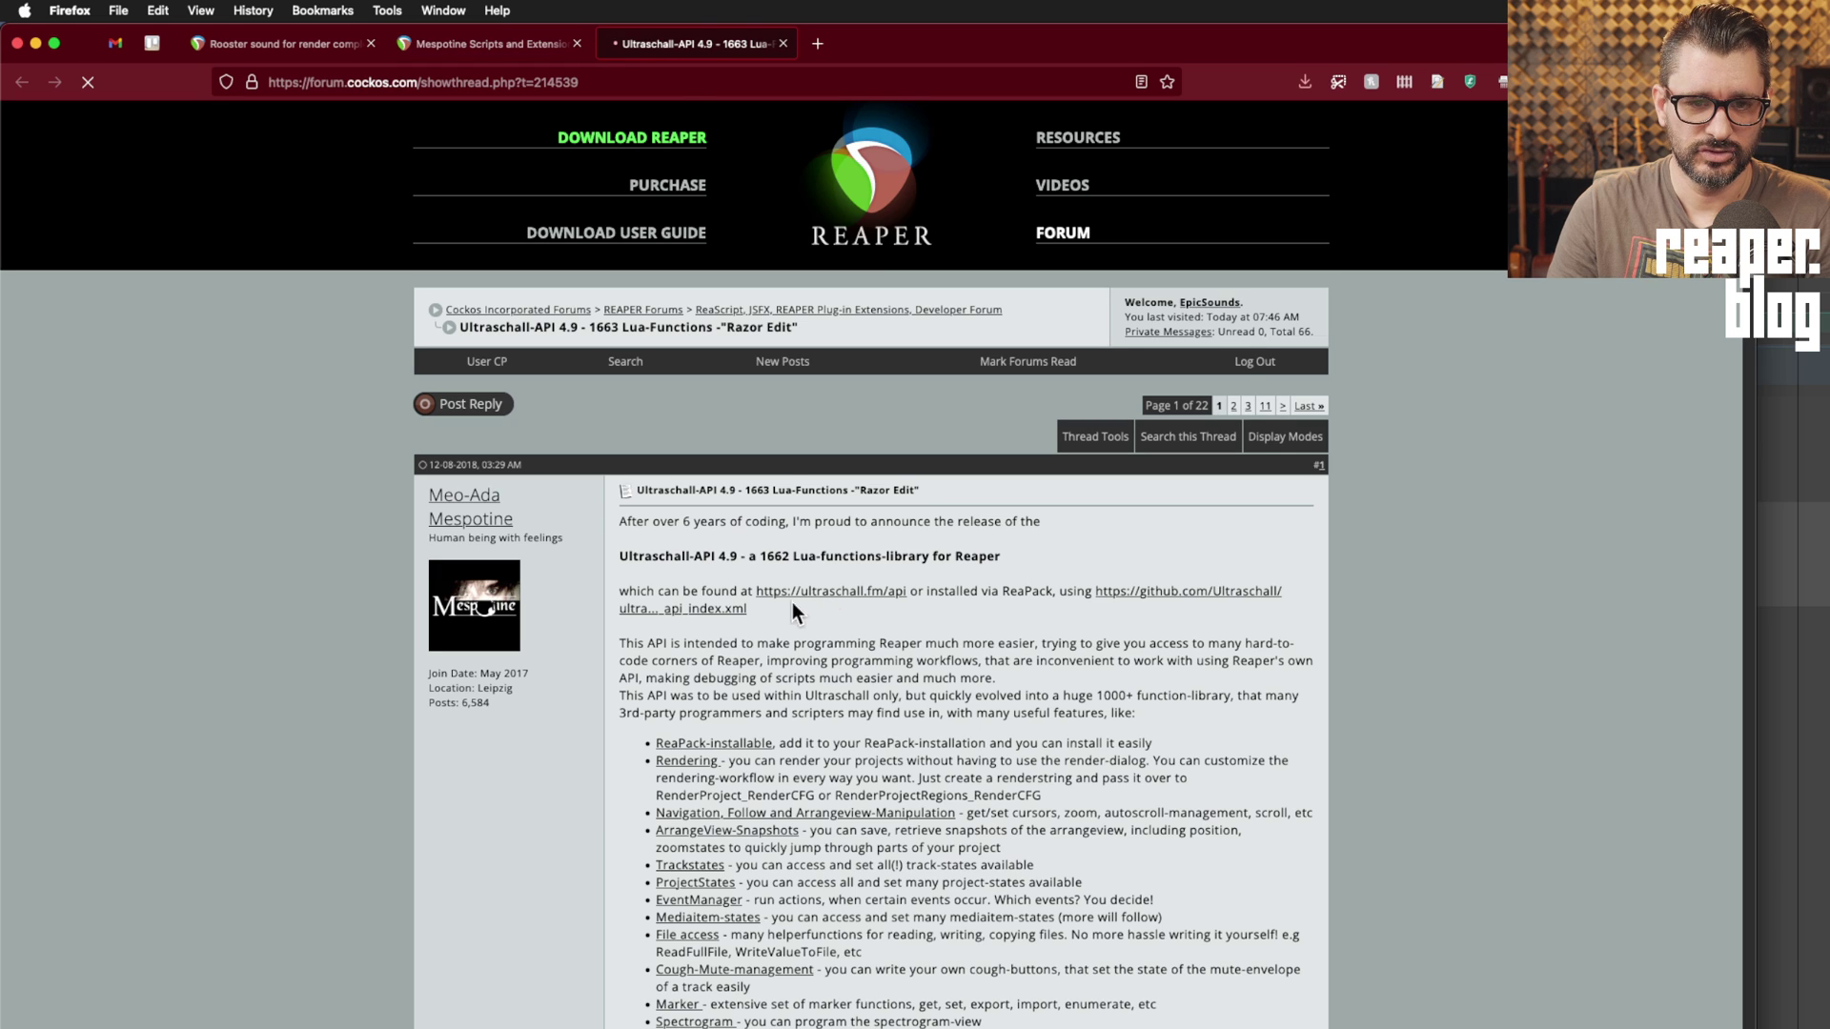
left_click(1165, 603)
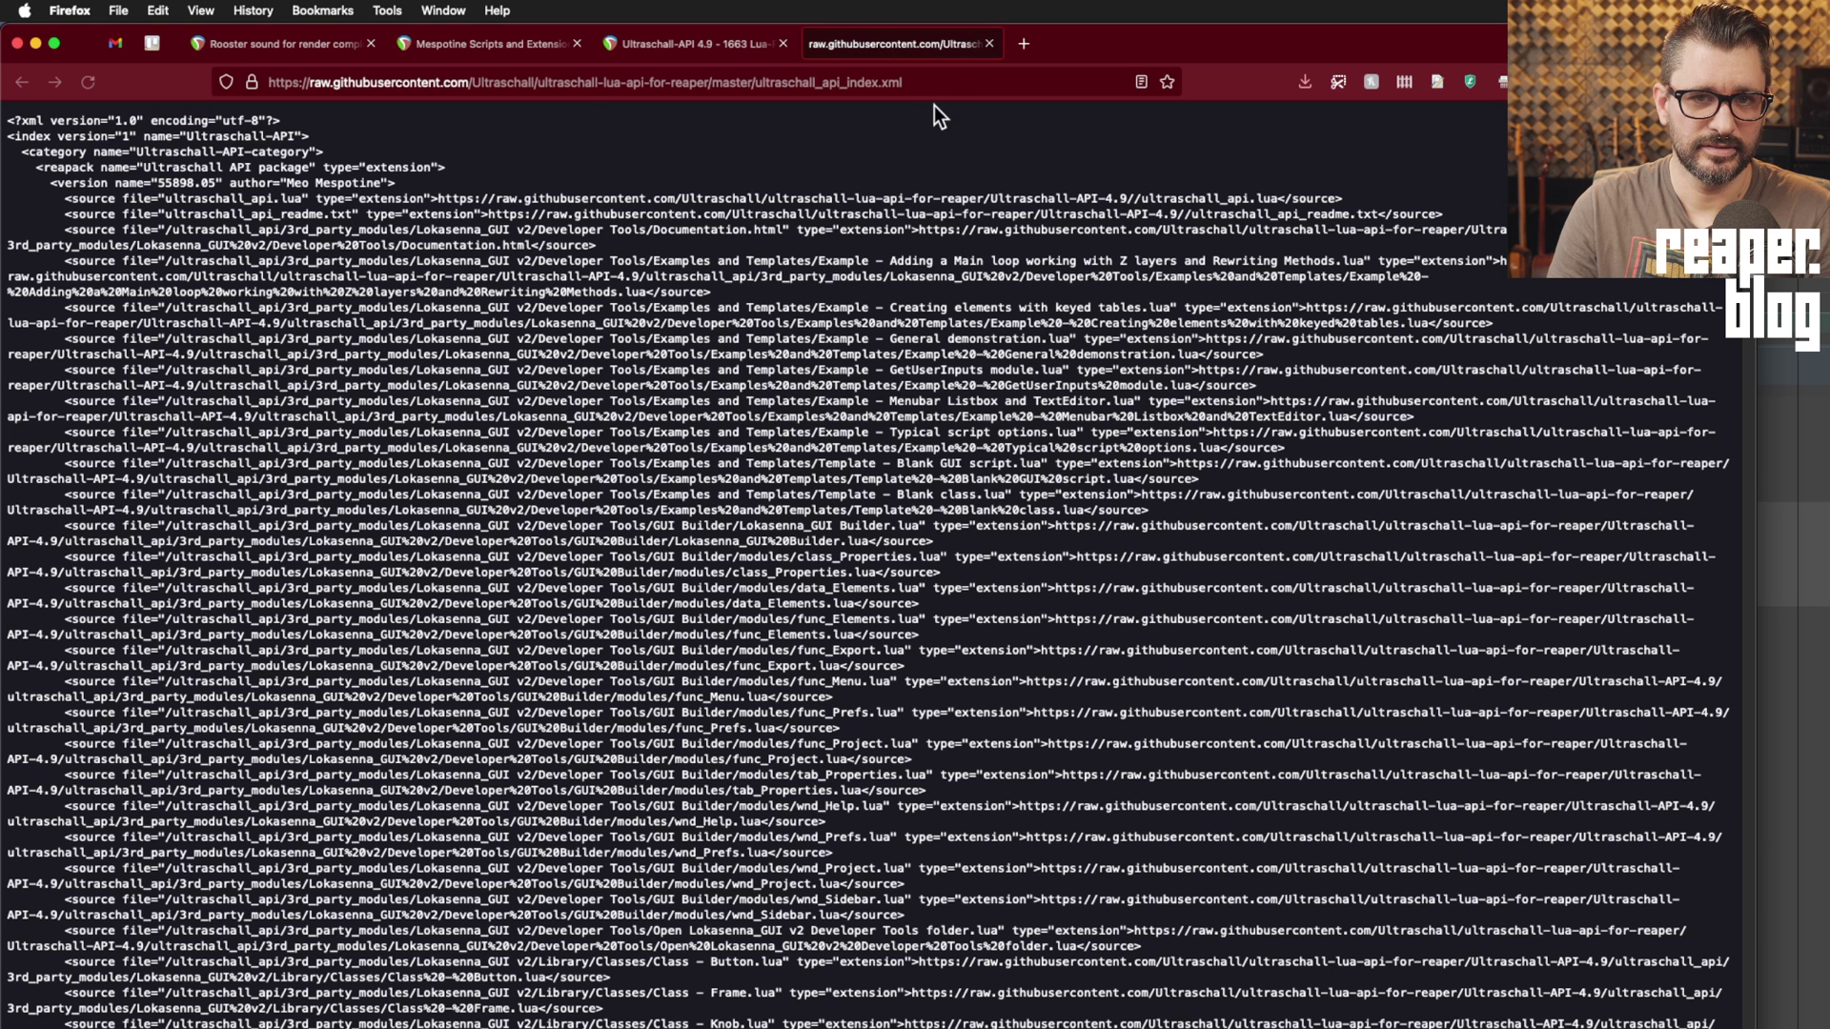
left_click(925, 84)
key("super+c")
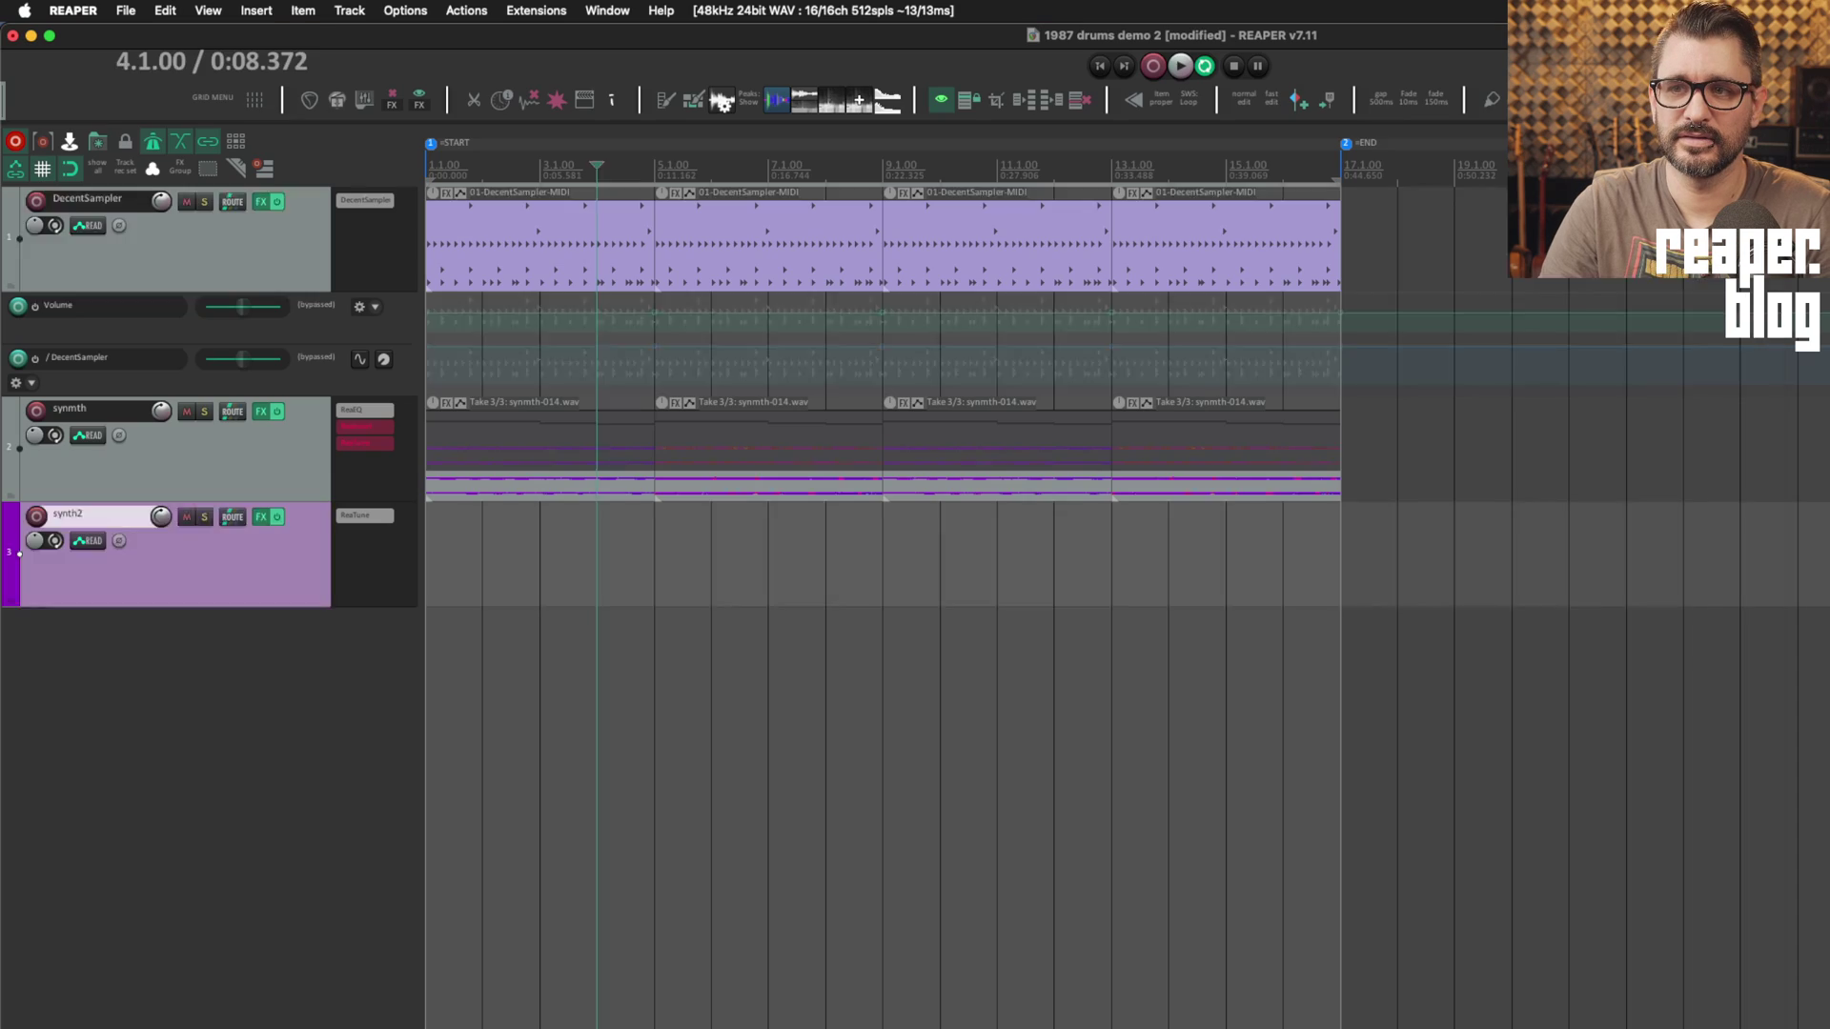
key("super+Tab")
Step: Import the Ultraschall API index.xml address as a new ReaPack repository
left_click(539, 11)
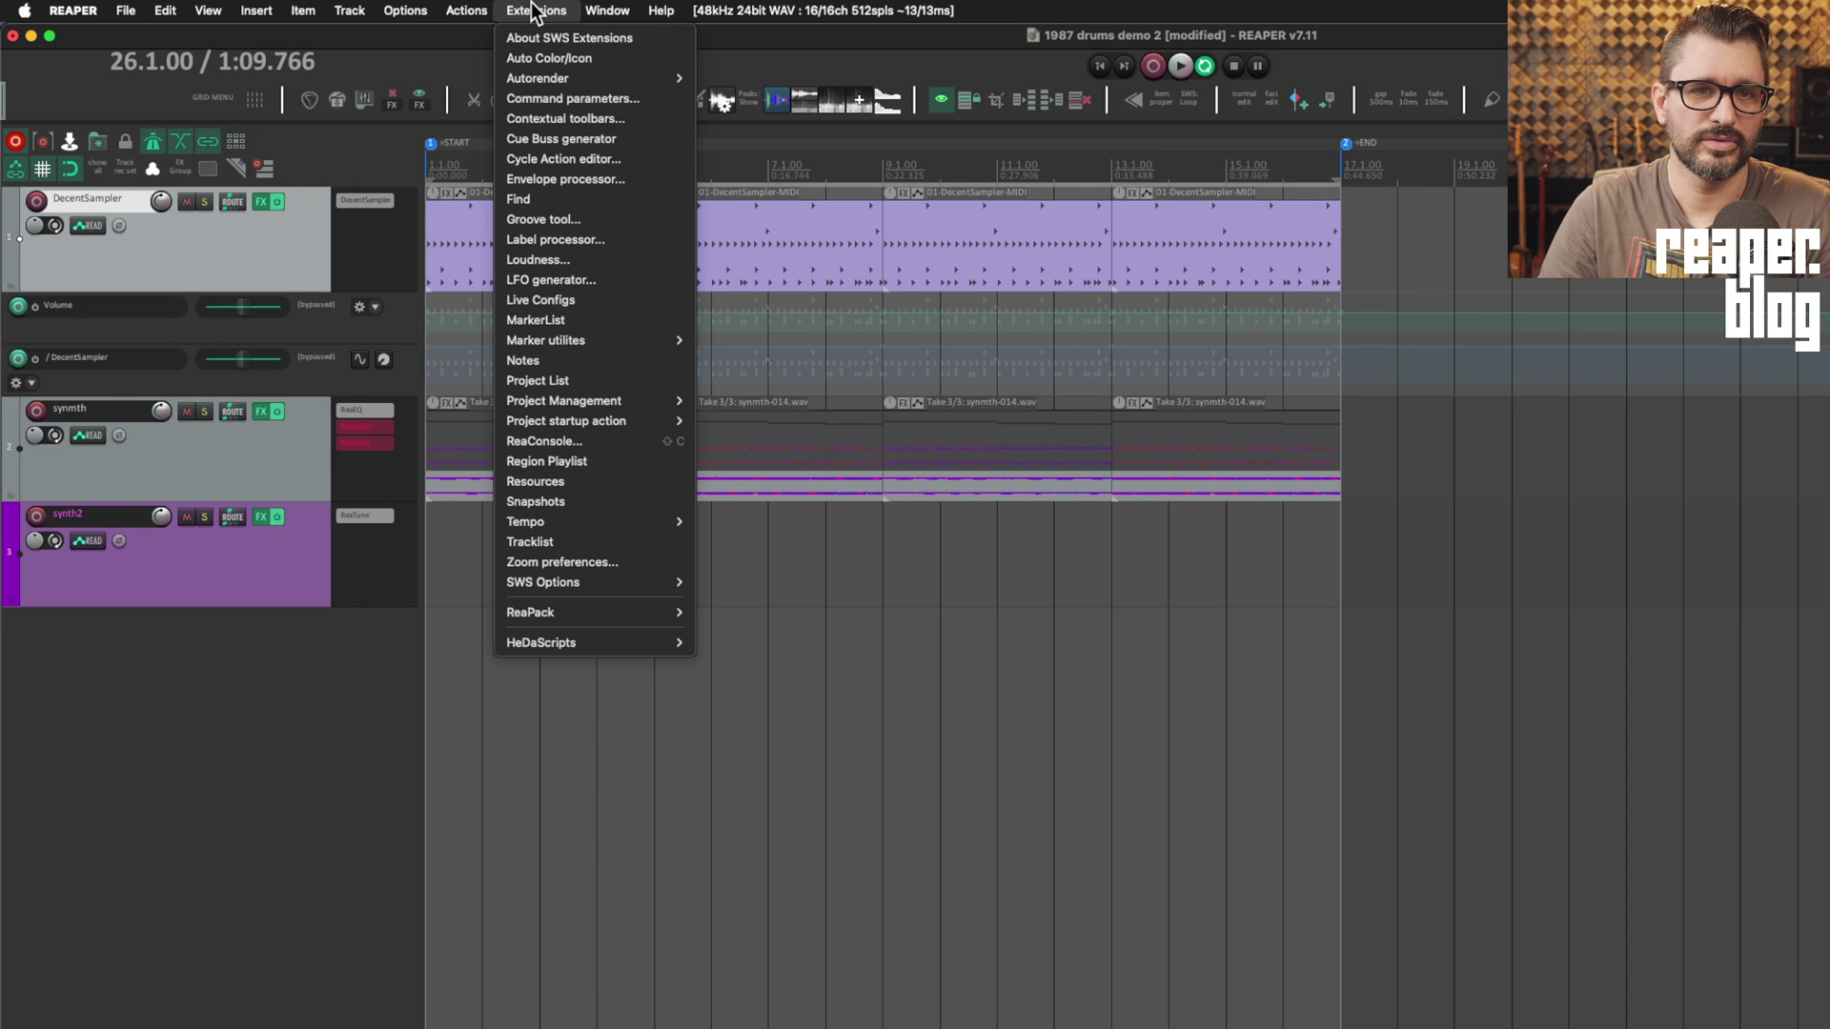
mouse_move(620, 610)
left_click(797, 654)
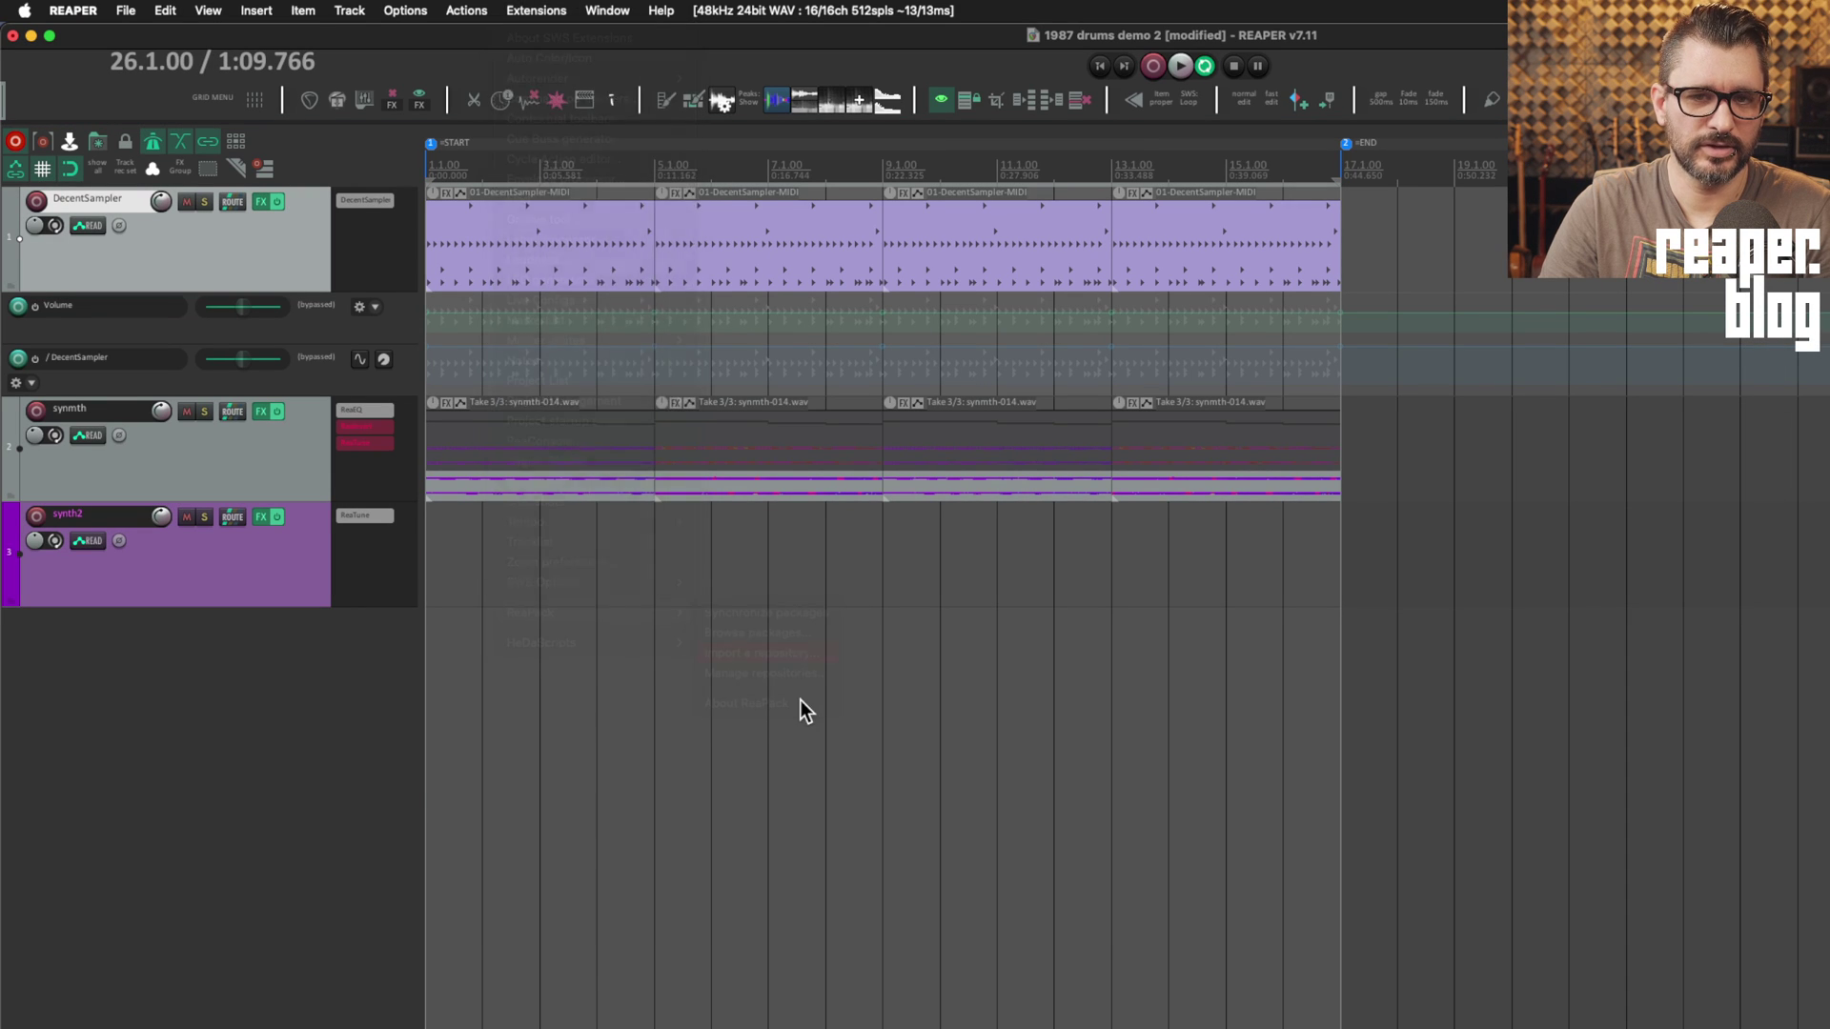
key("super+v")
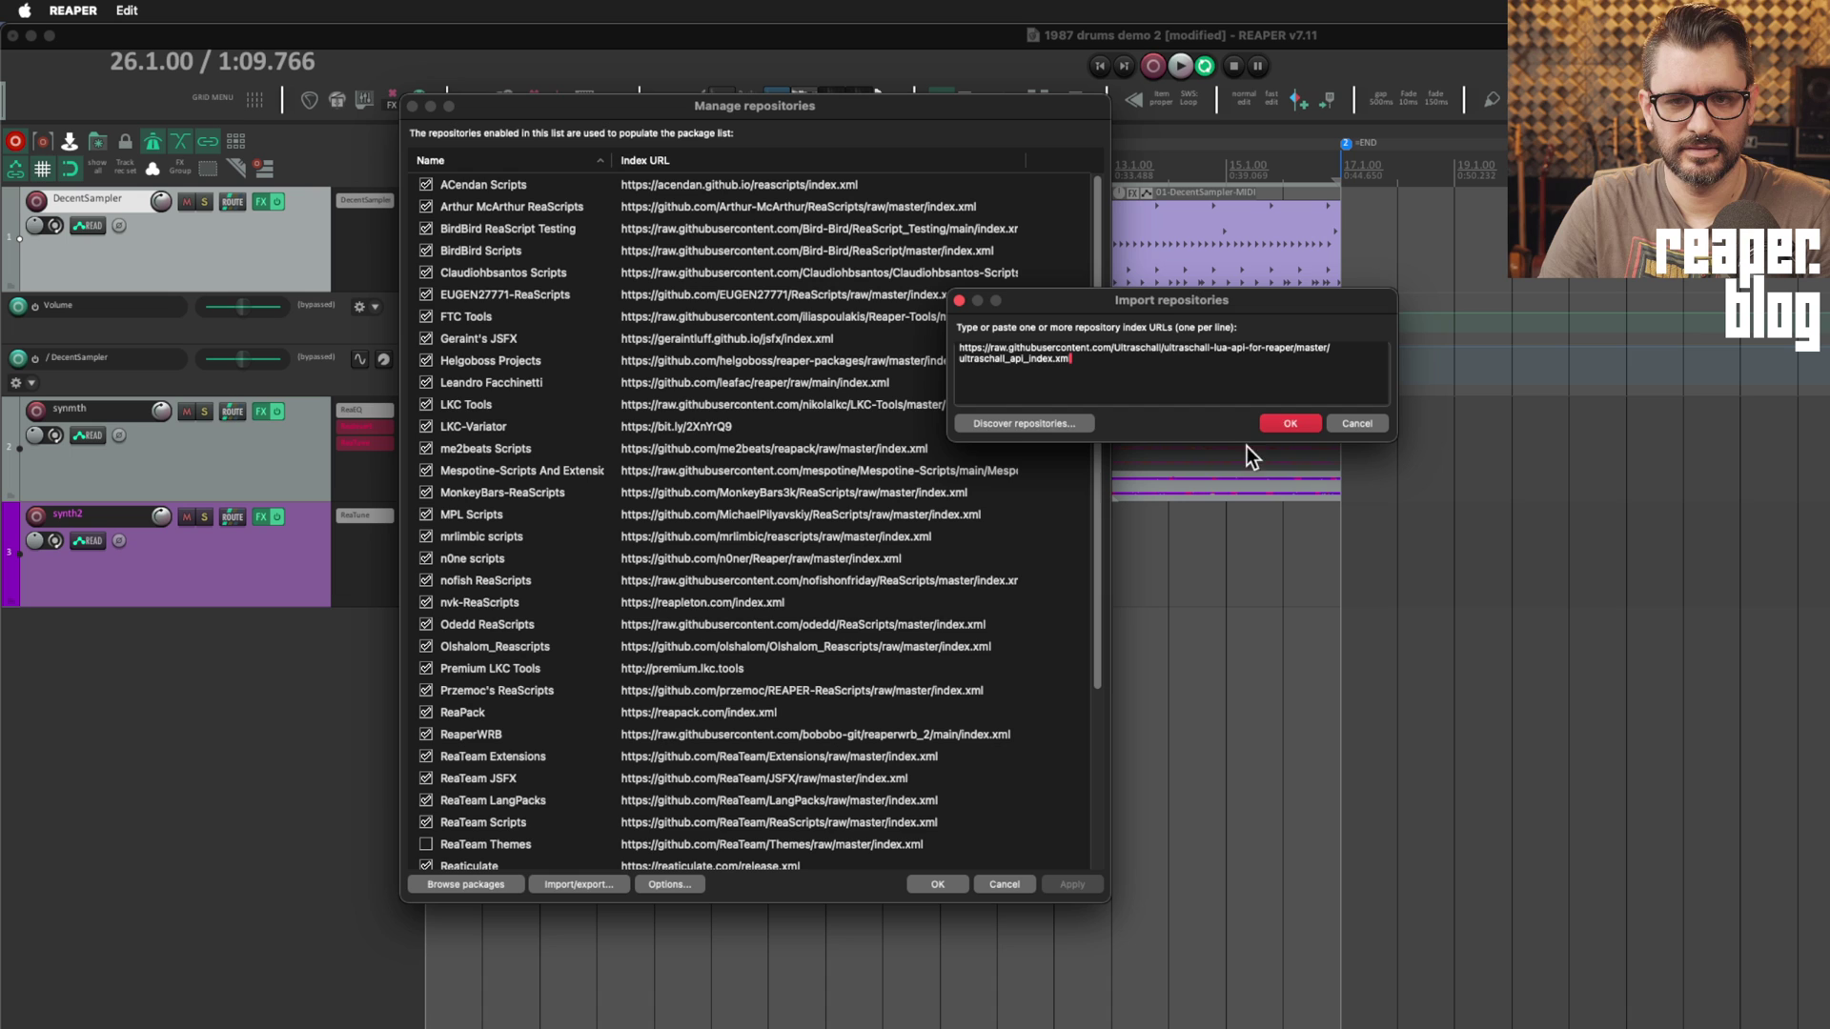
left_click(1287, 424)
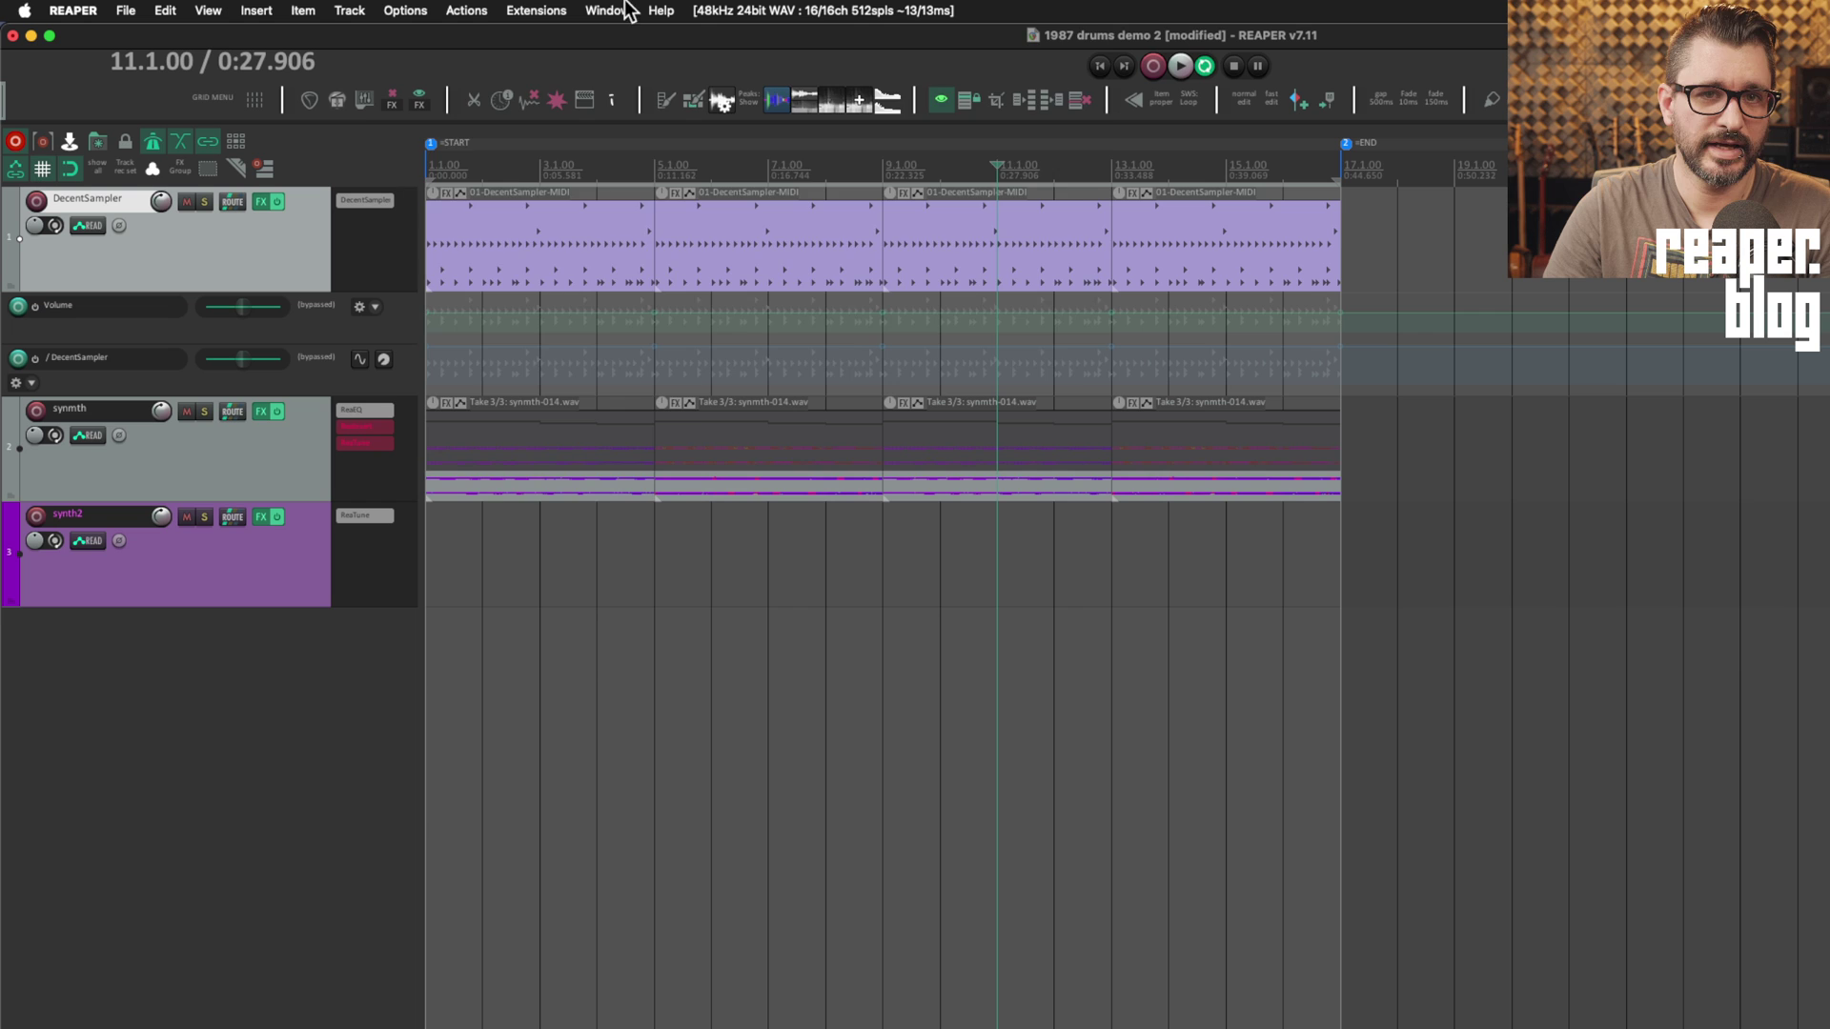
Step: Search ReaPack's package browser for 'play rend' and bring up options for the Play a file when rendering is finished package
left_click(466, 11)
mouse_move(551, 11)
mouse_move(620, 612)
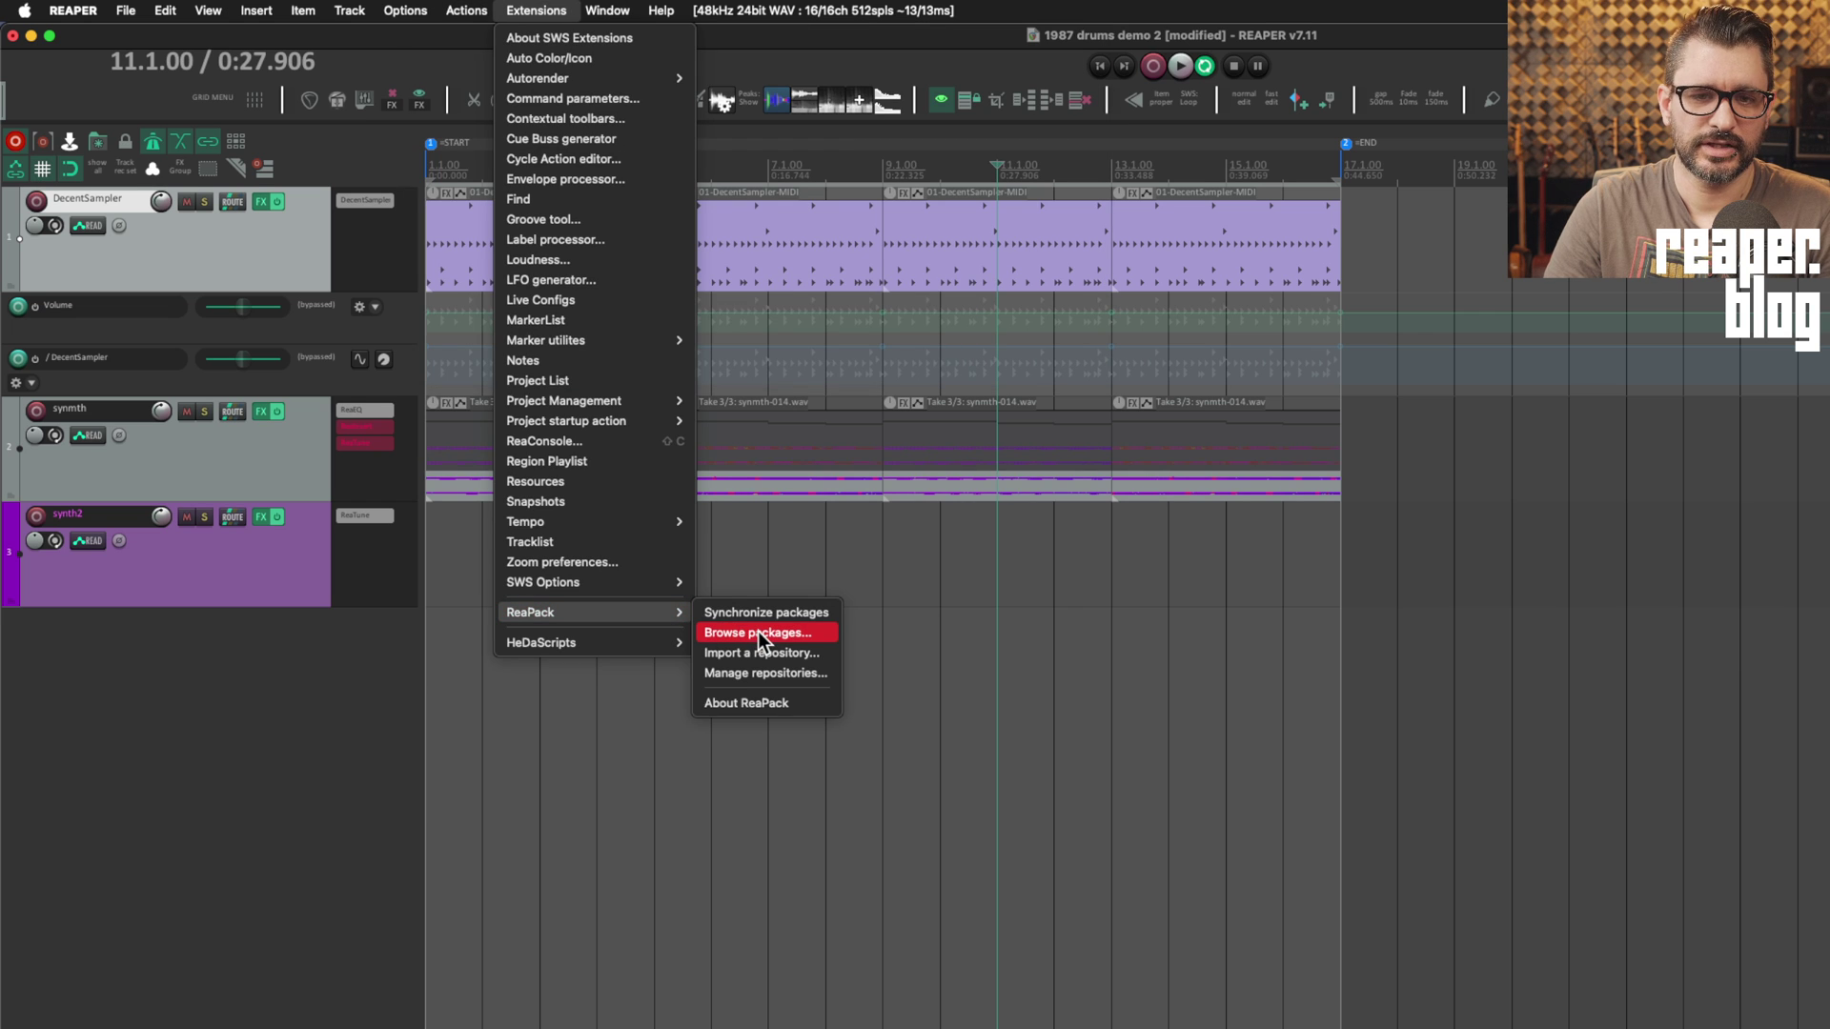
left_click(760, 637)
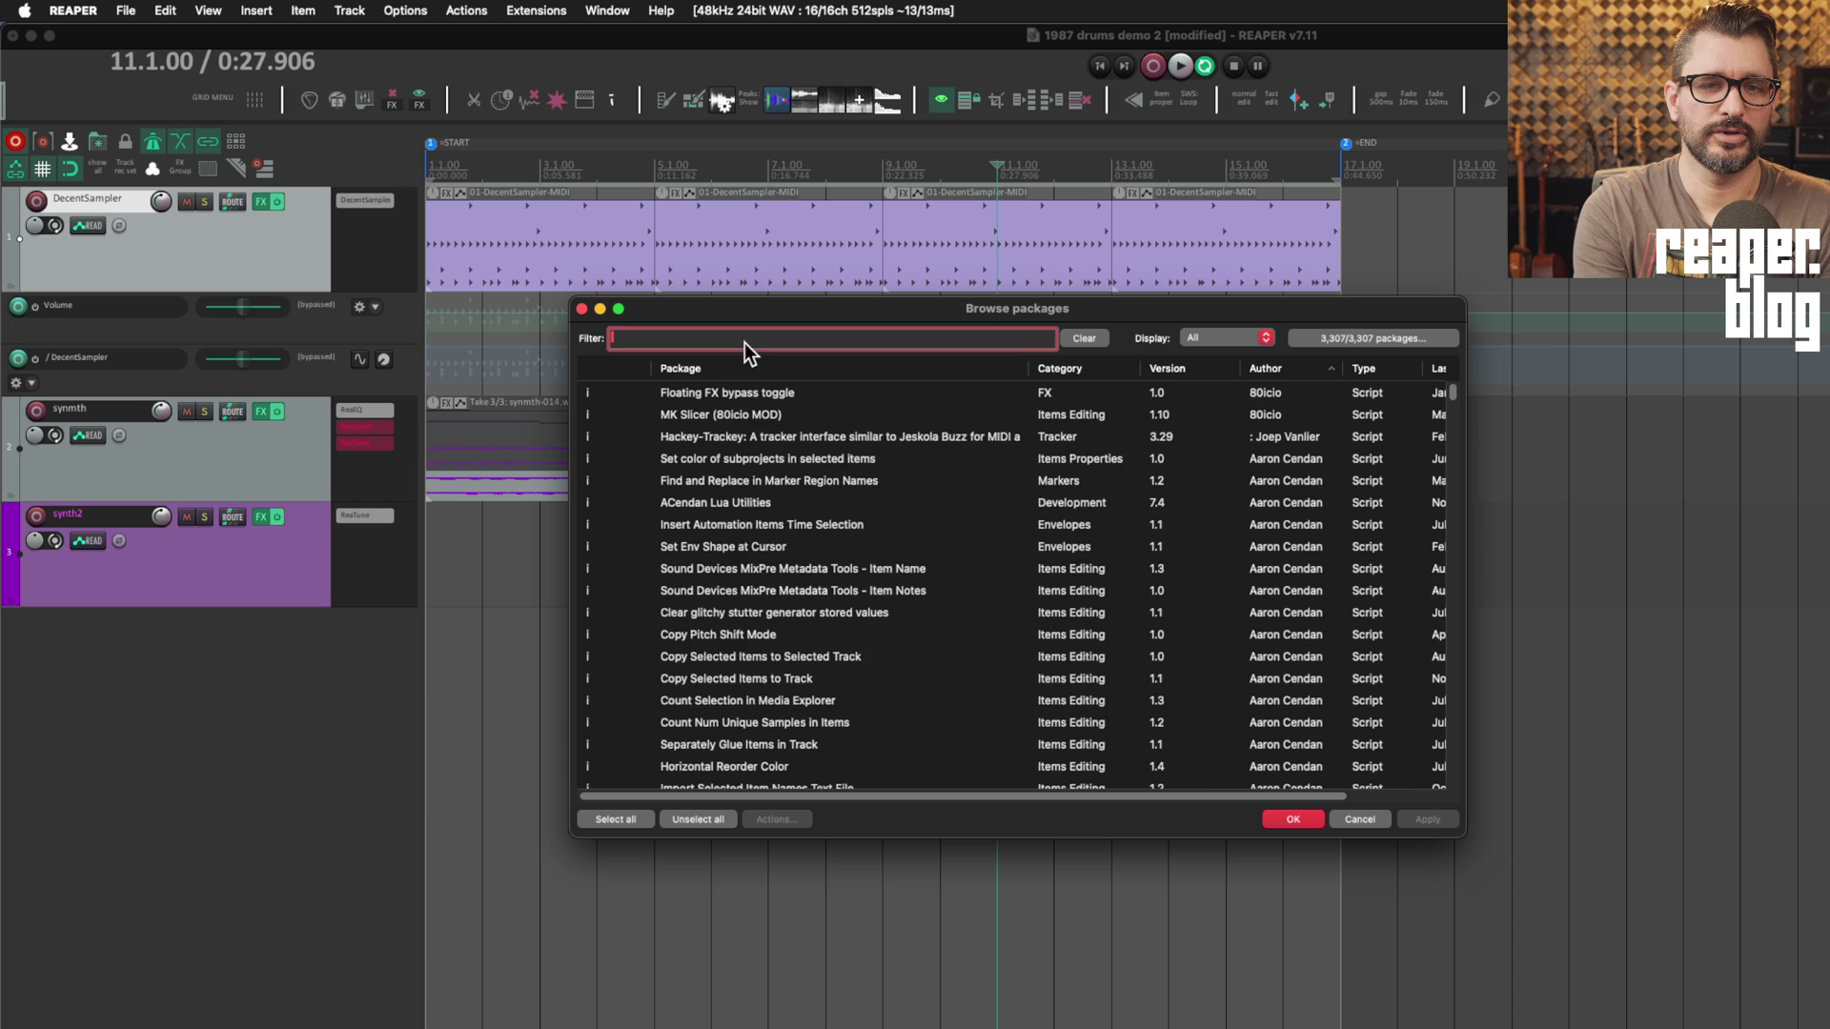
type("play sound")
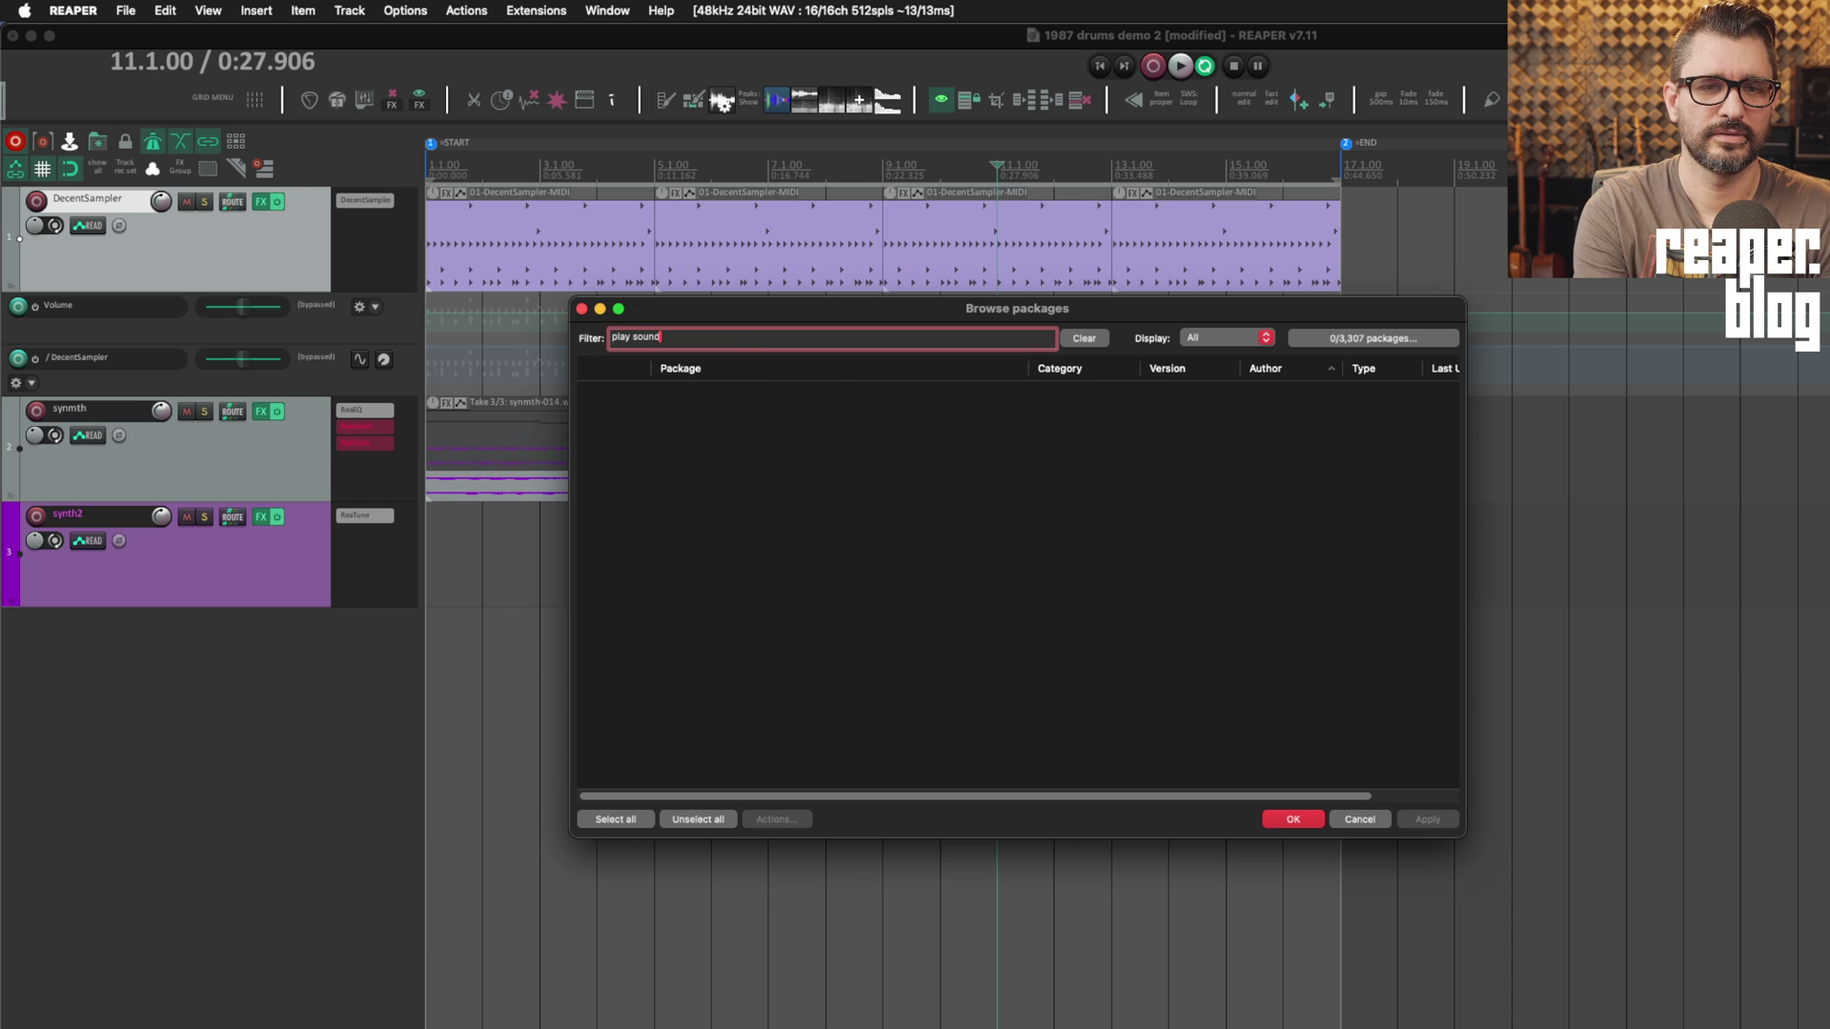
key("super+a")
key("BackSpace")
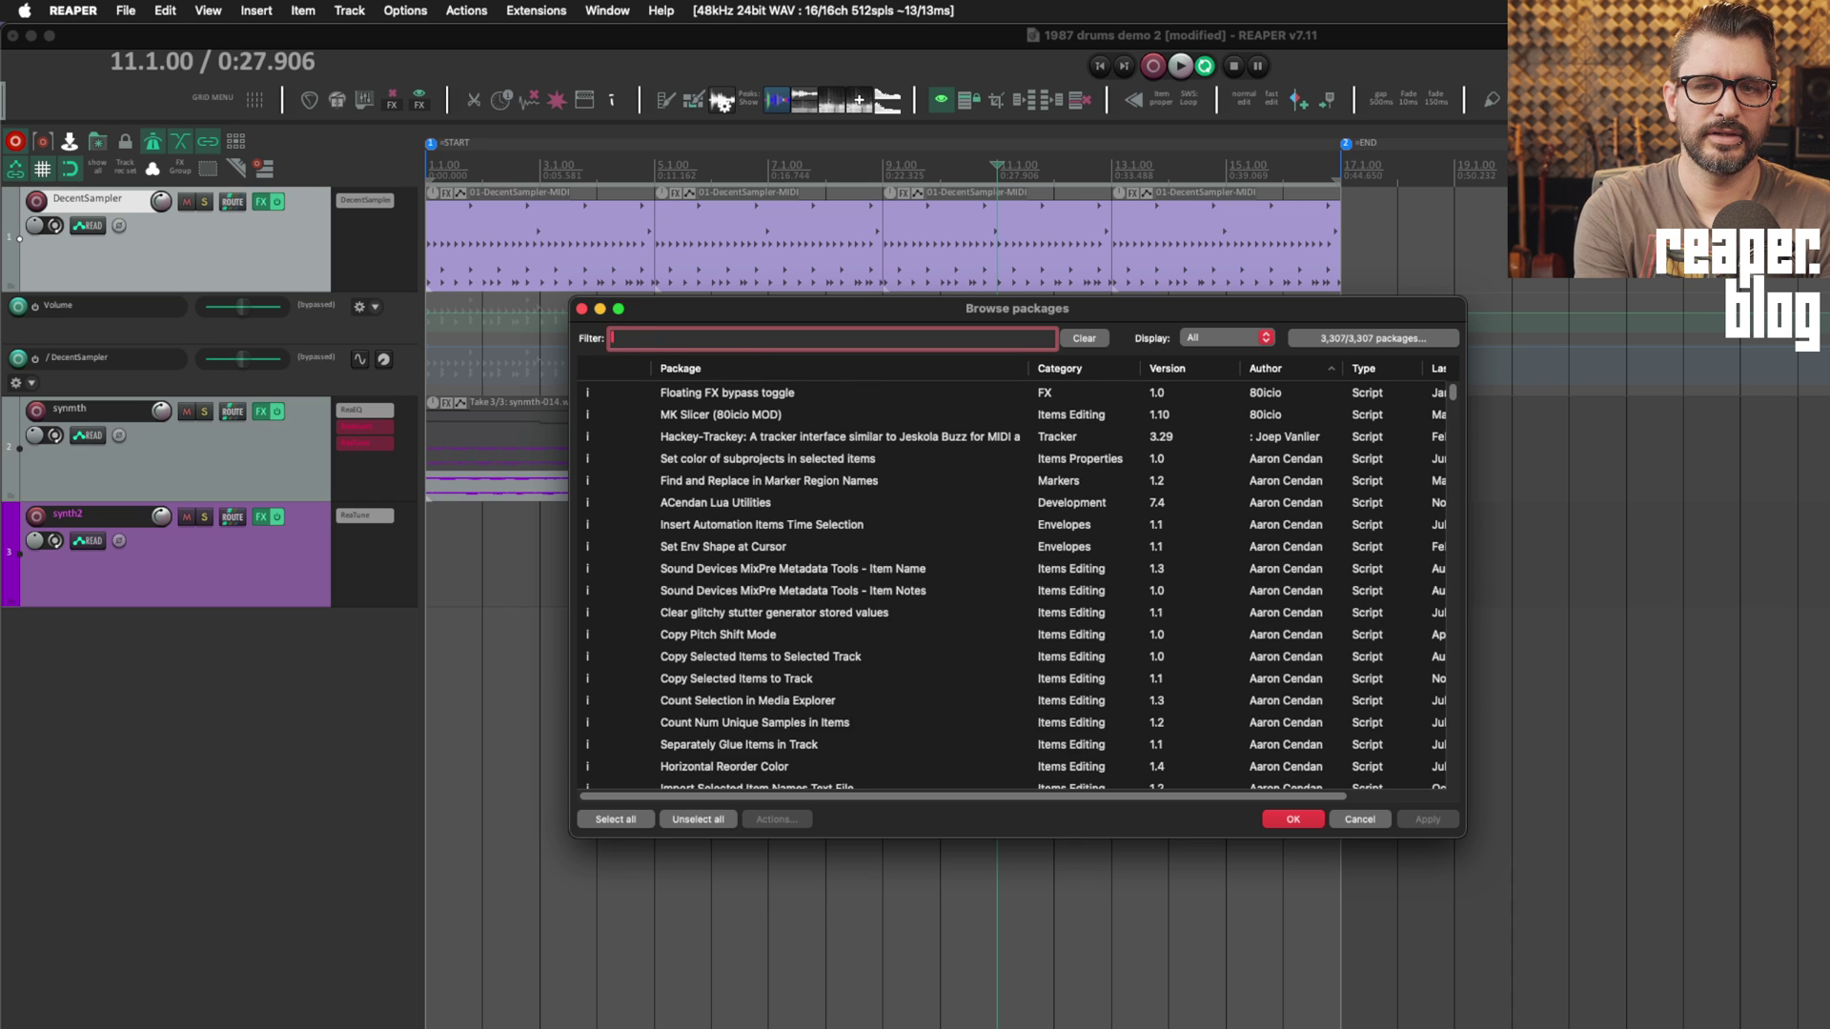
type("play rend")
left_click(925, 393)
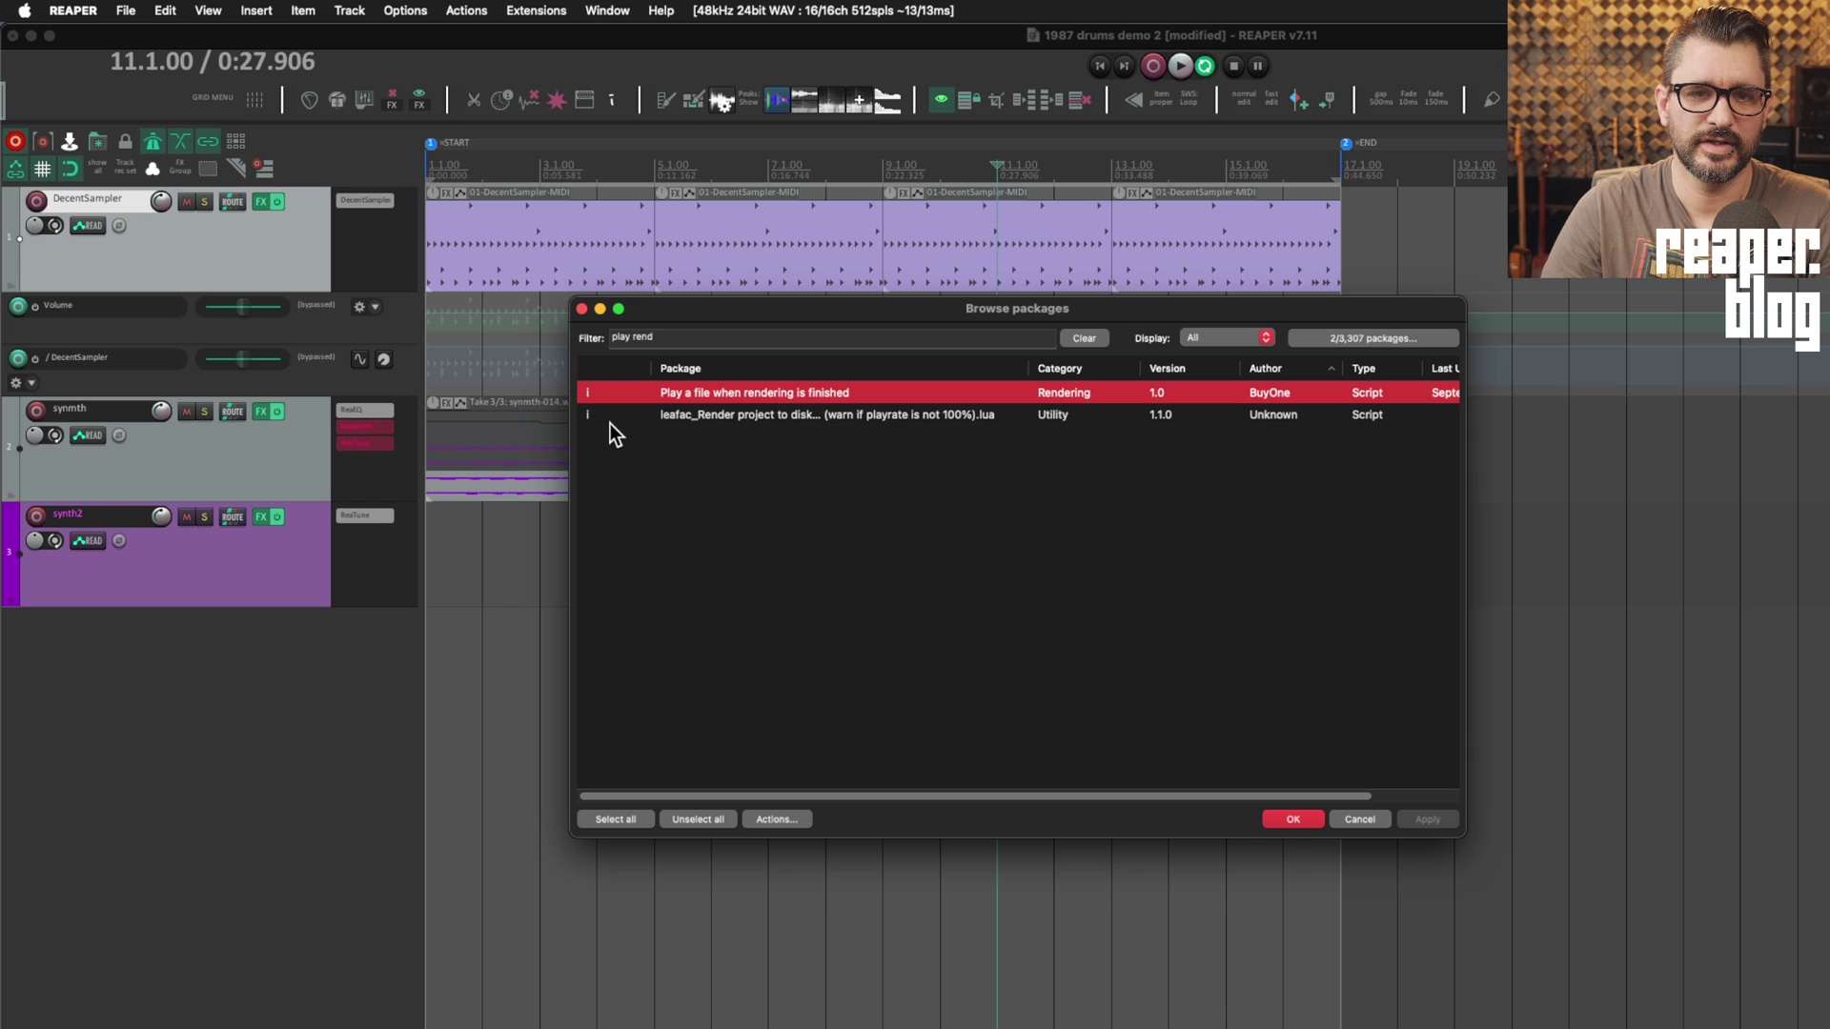
right_click(822, 393)
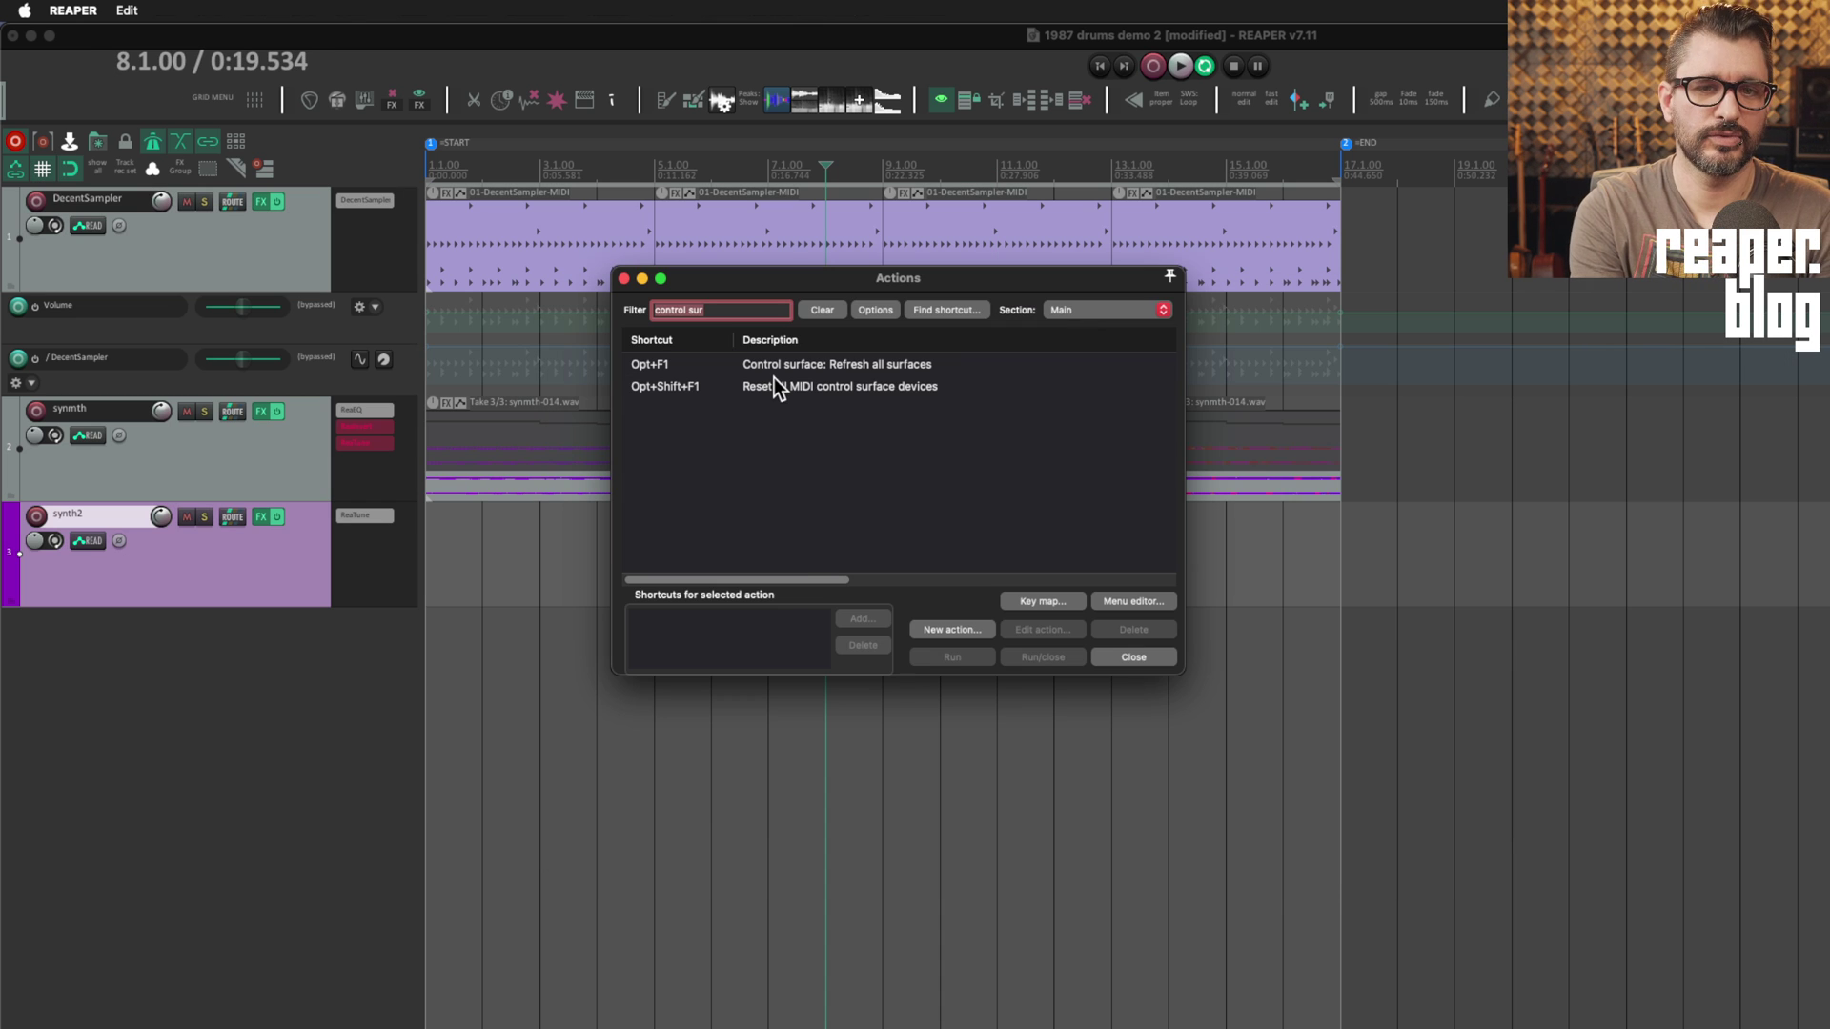
Step: Filter the Actions list for 'play render' and select Mespotine's Choose Sound script
type("play redner")
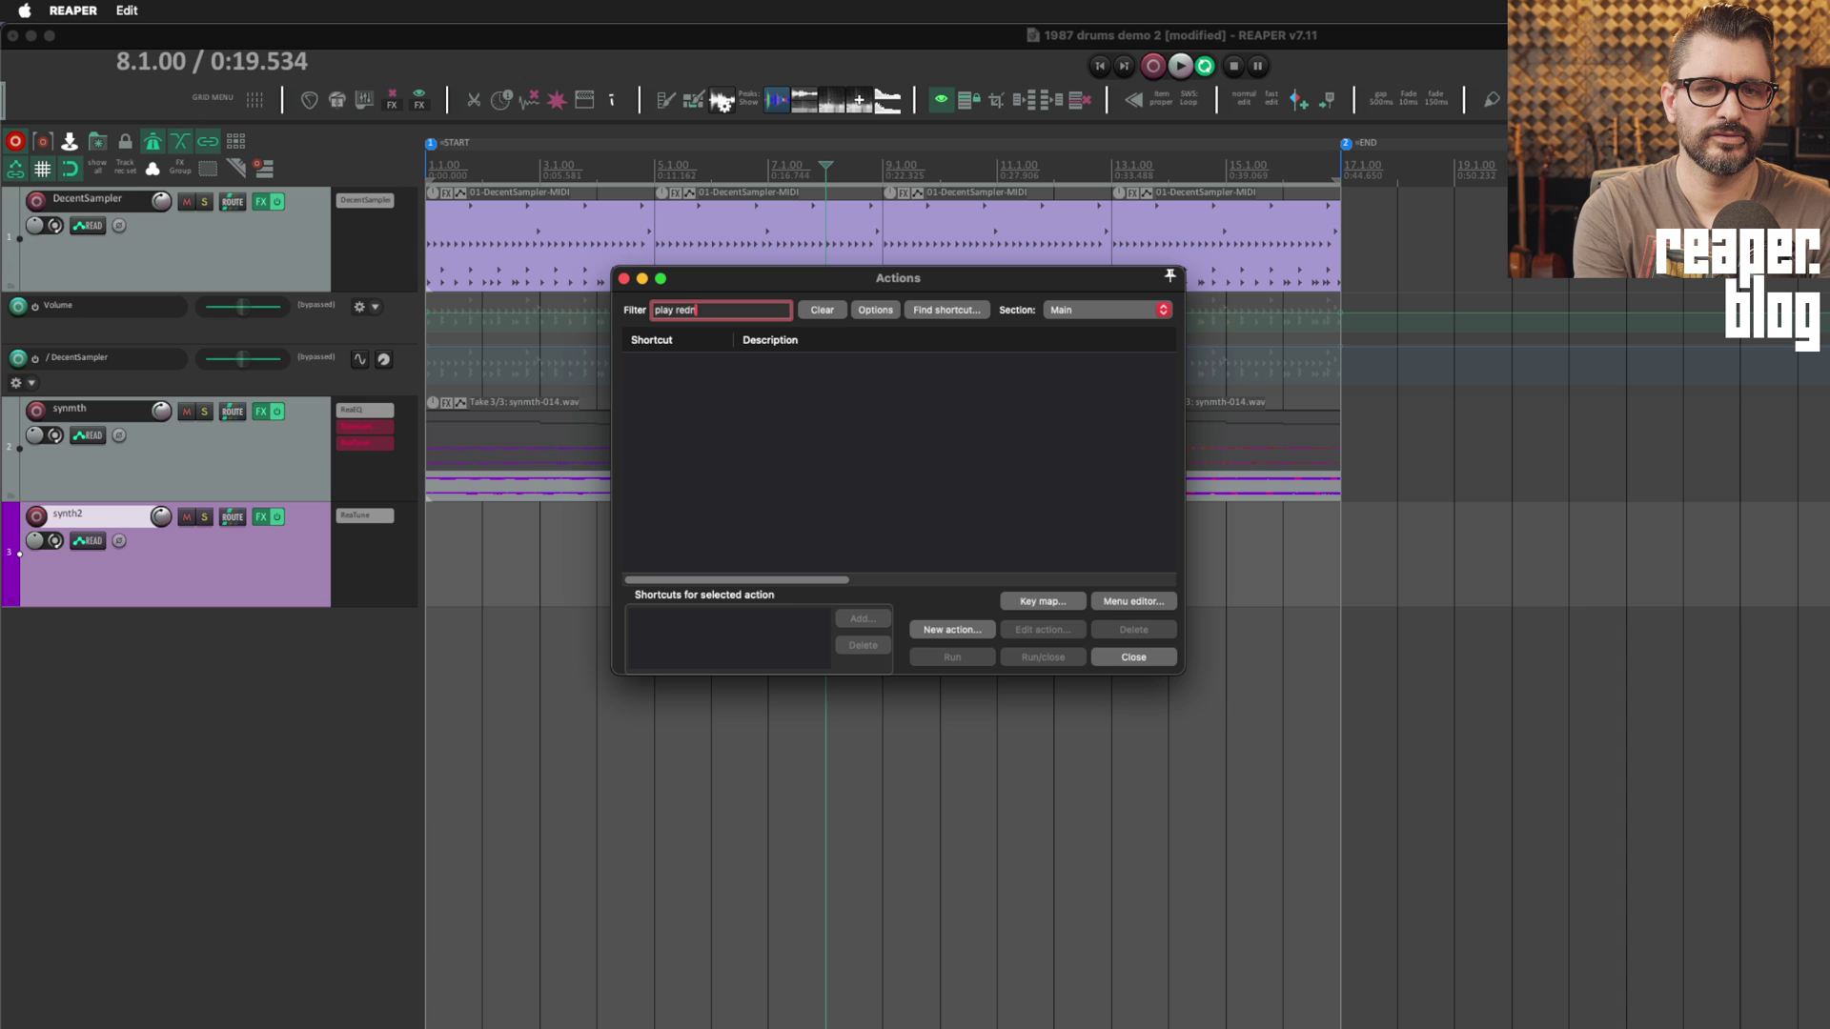
key("BackSpace")
key("BackSpace")
key("BackSpace")
key("BackSpace")
type("nd")
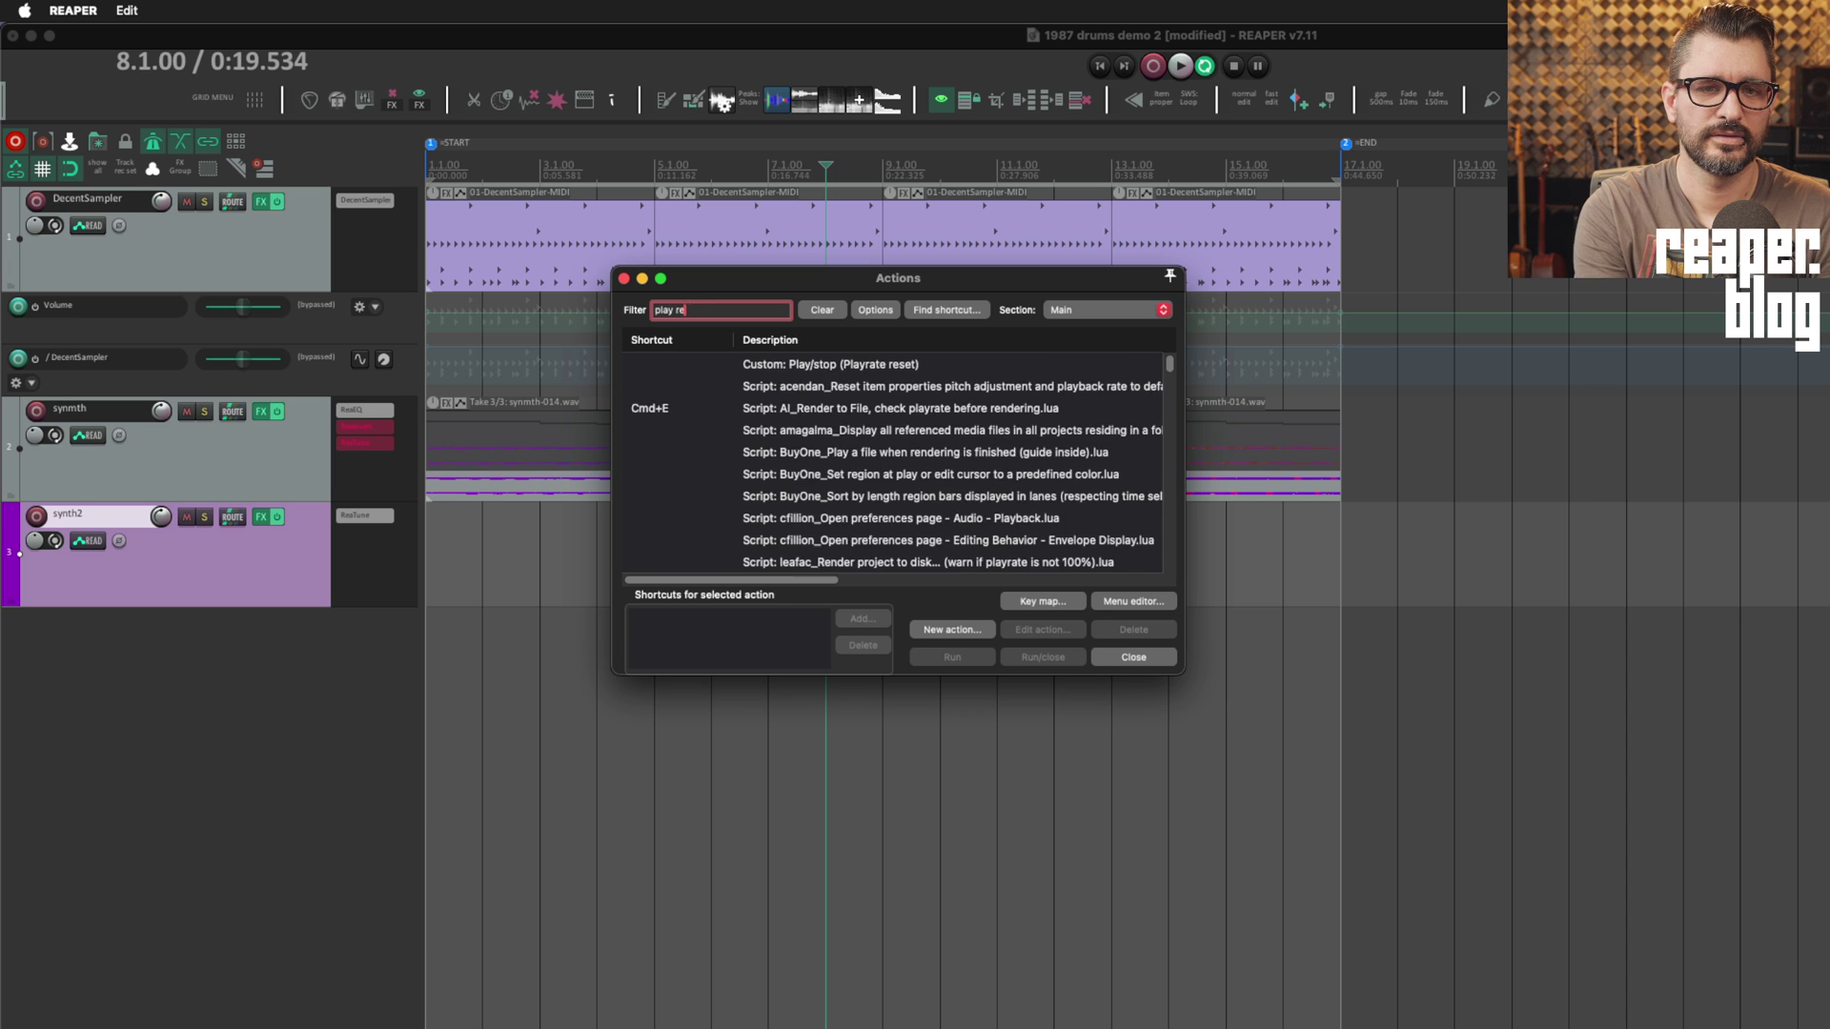
type("er")
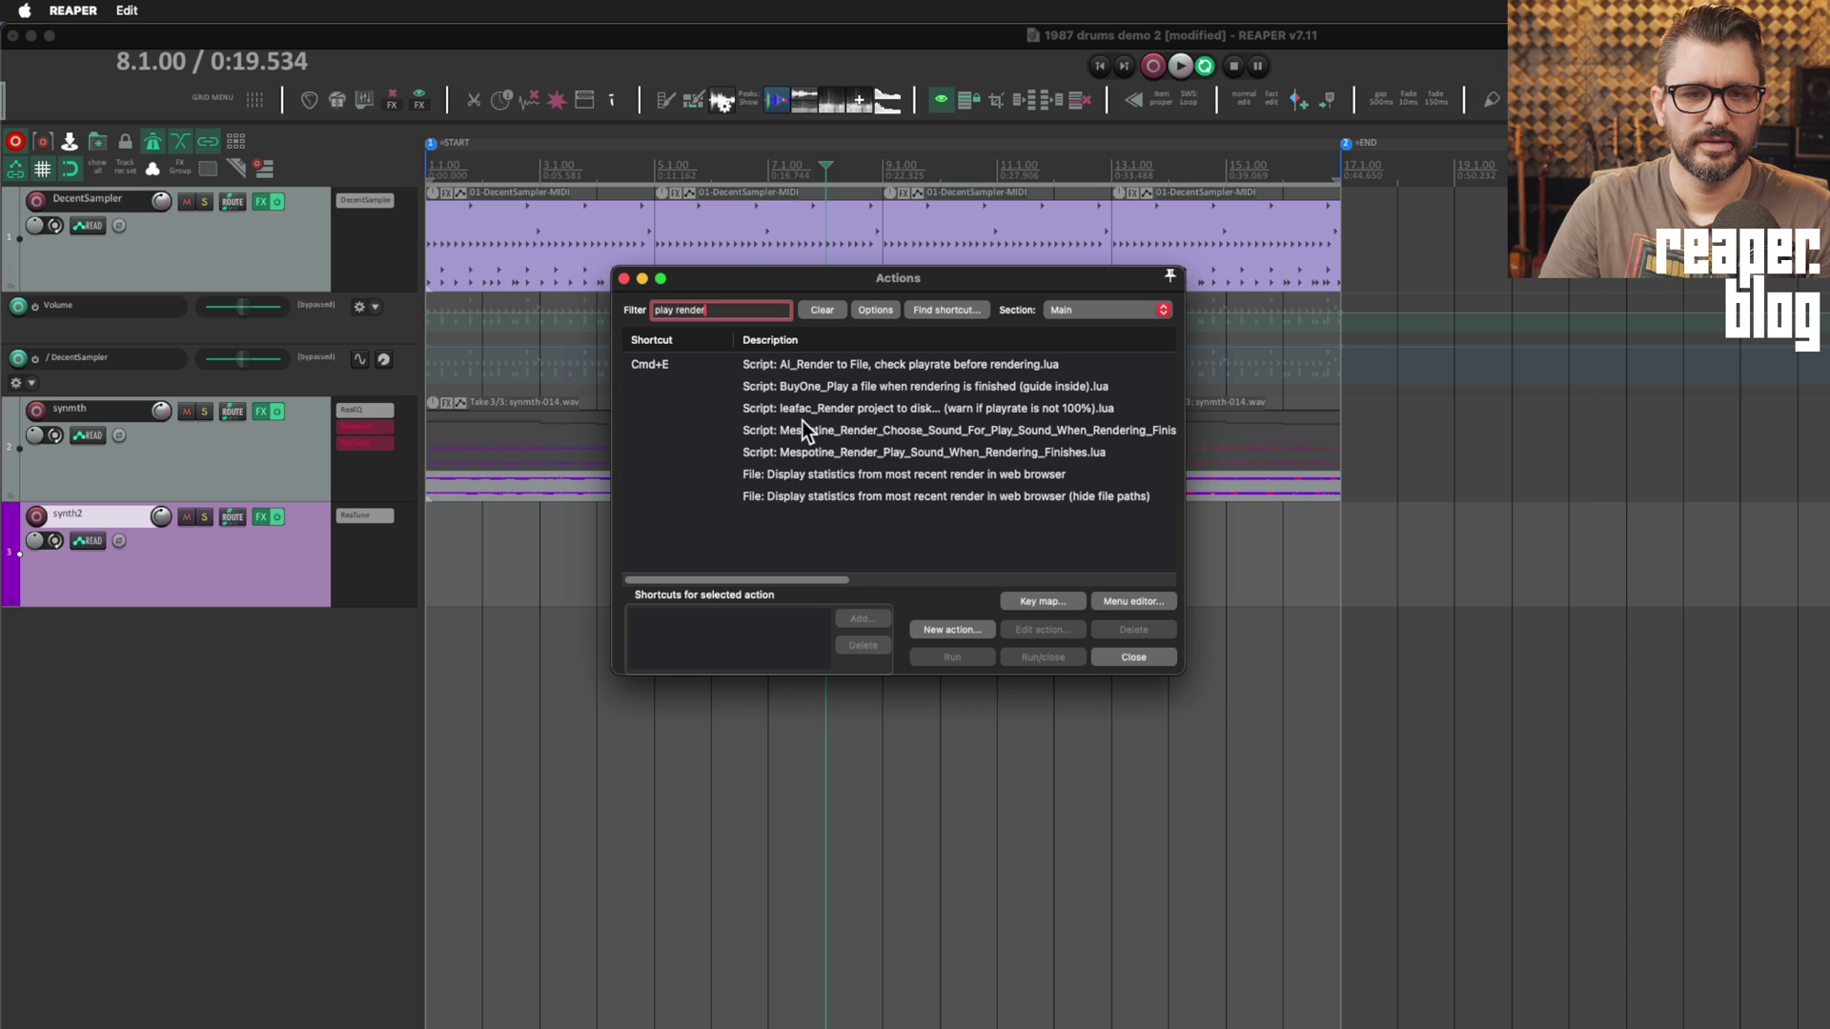
left_click(826, 452)
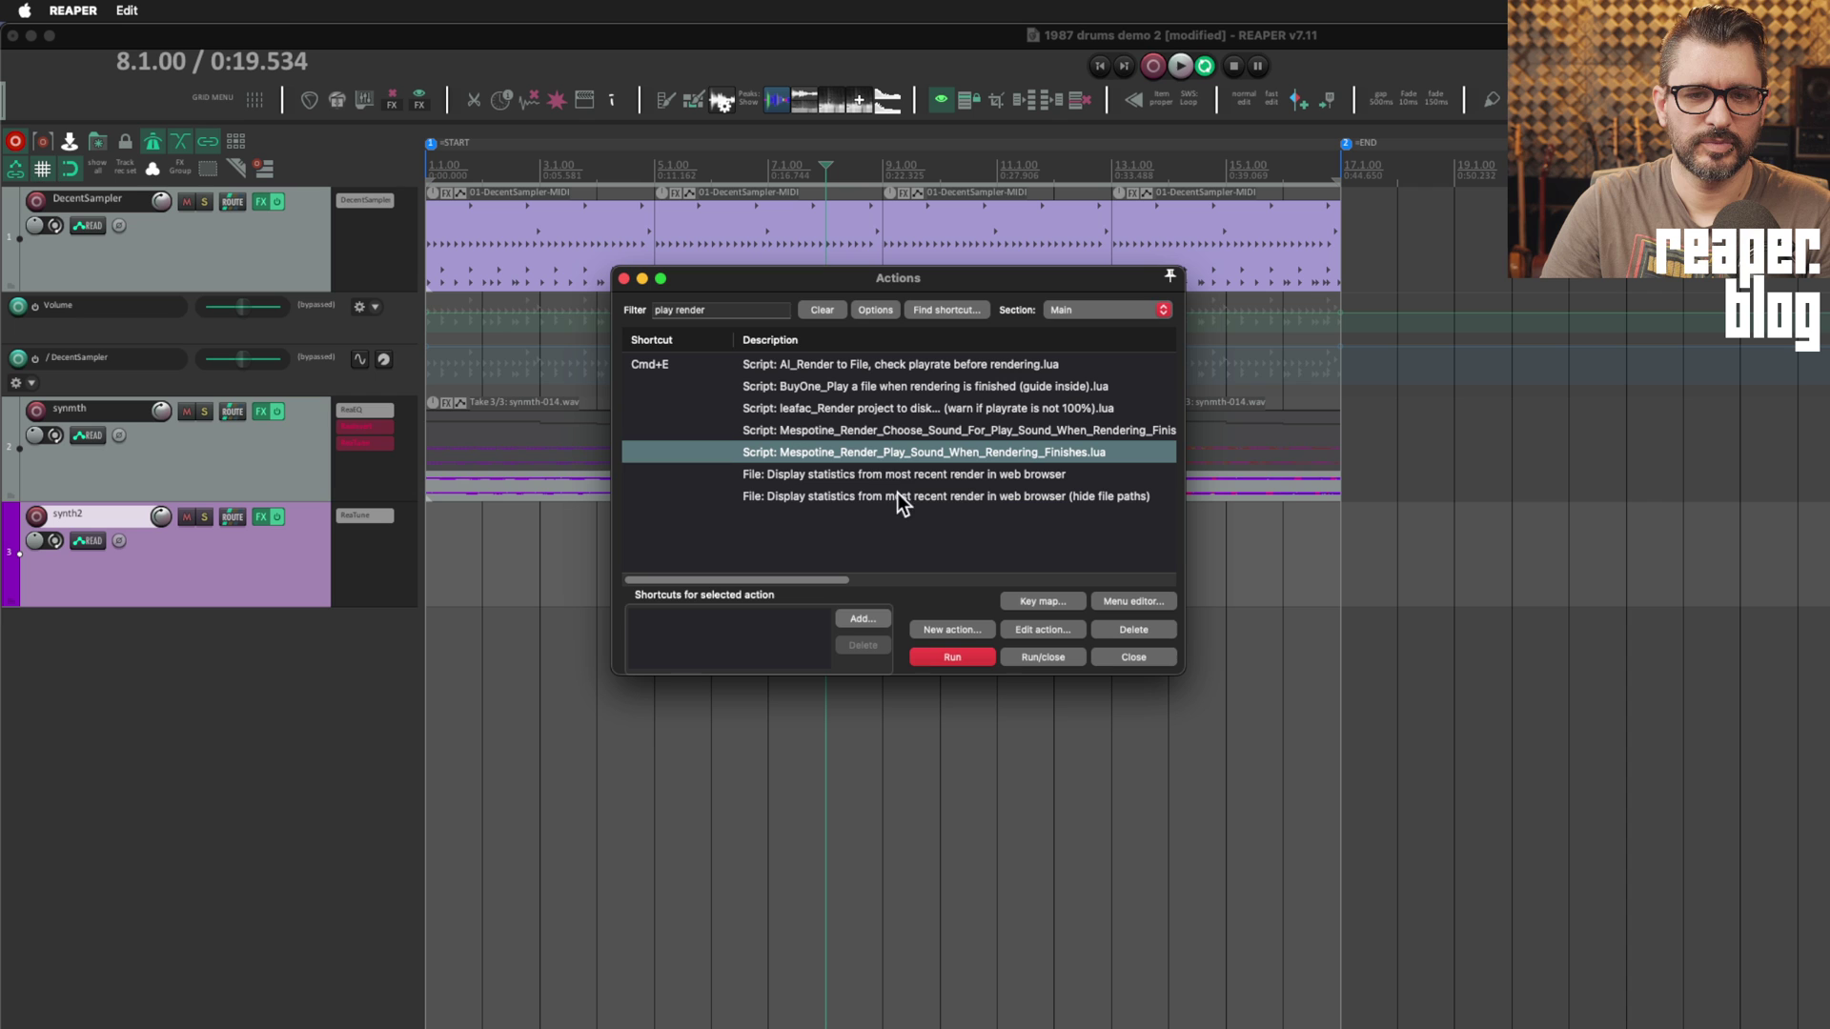
left_click(959, 435)
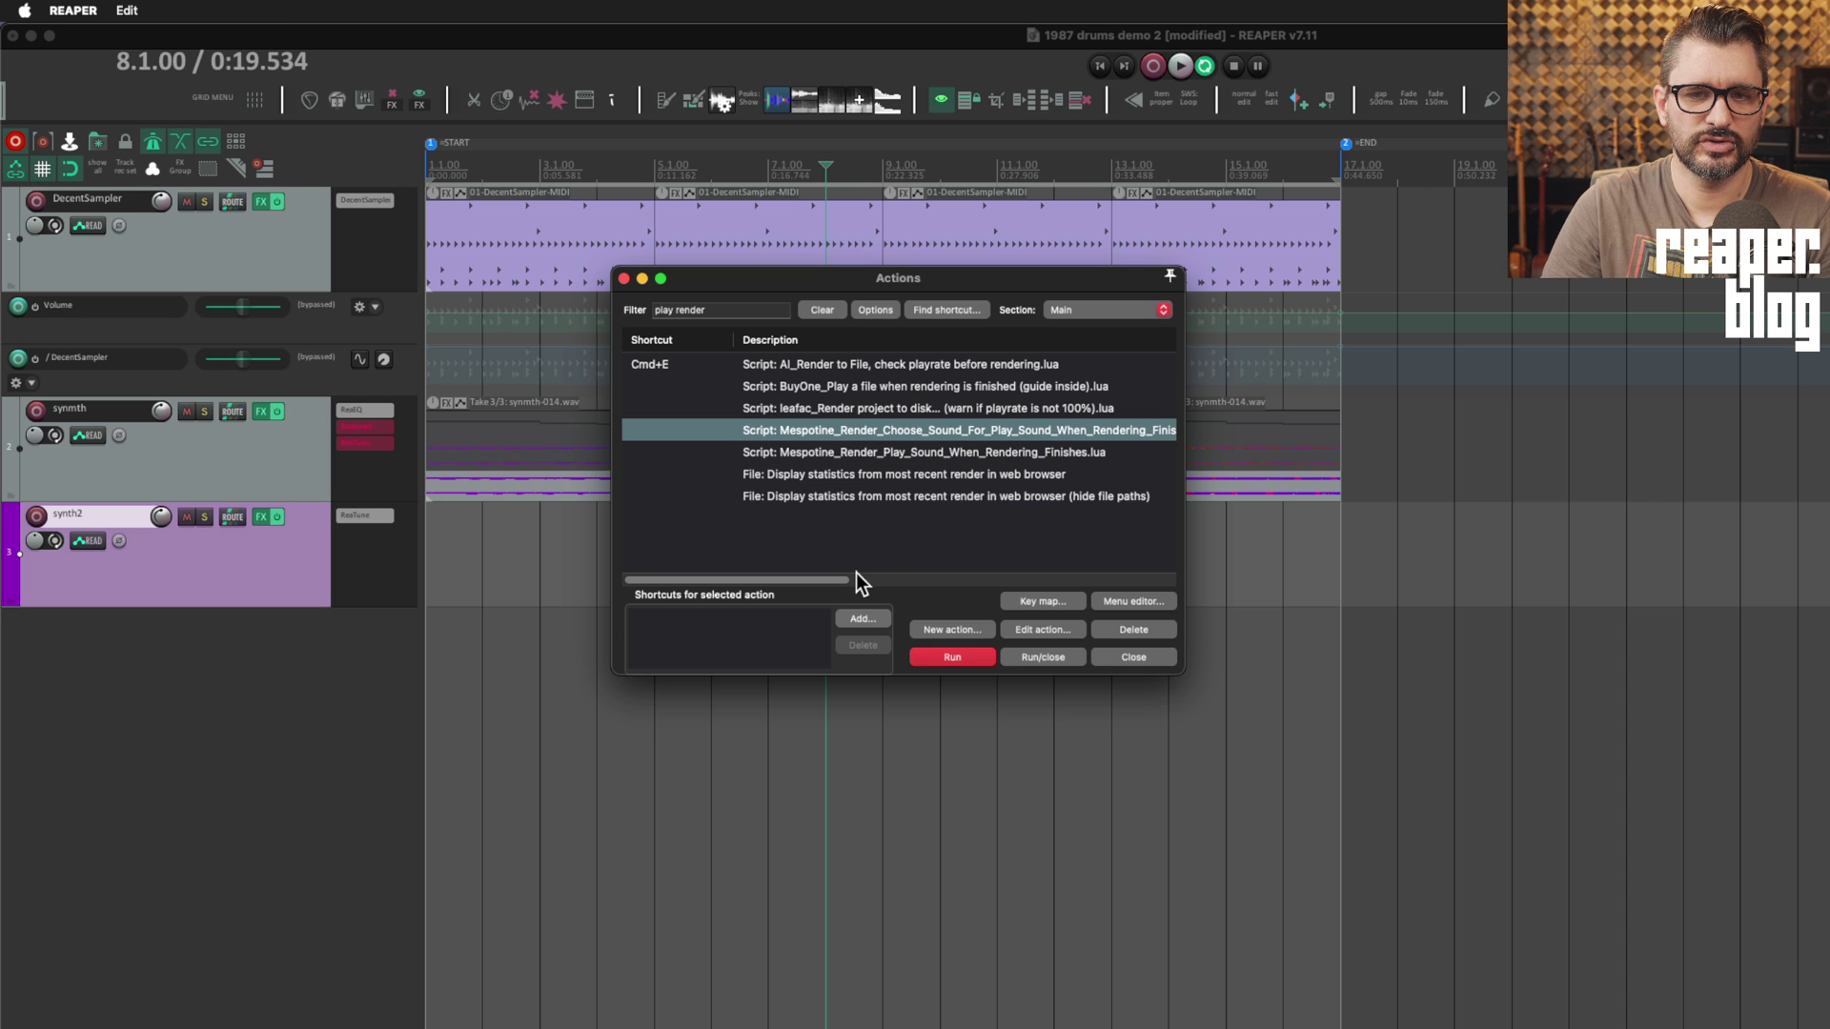
Step: Run the Choose Sound script and choose cockosblah render 001.wav as the sound
mouse_move(837, 583)
left_mouse_down()
mouse_move(885, 585)
mouse_move(838, 580)
left_mouse_up()
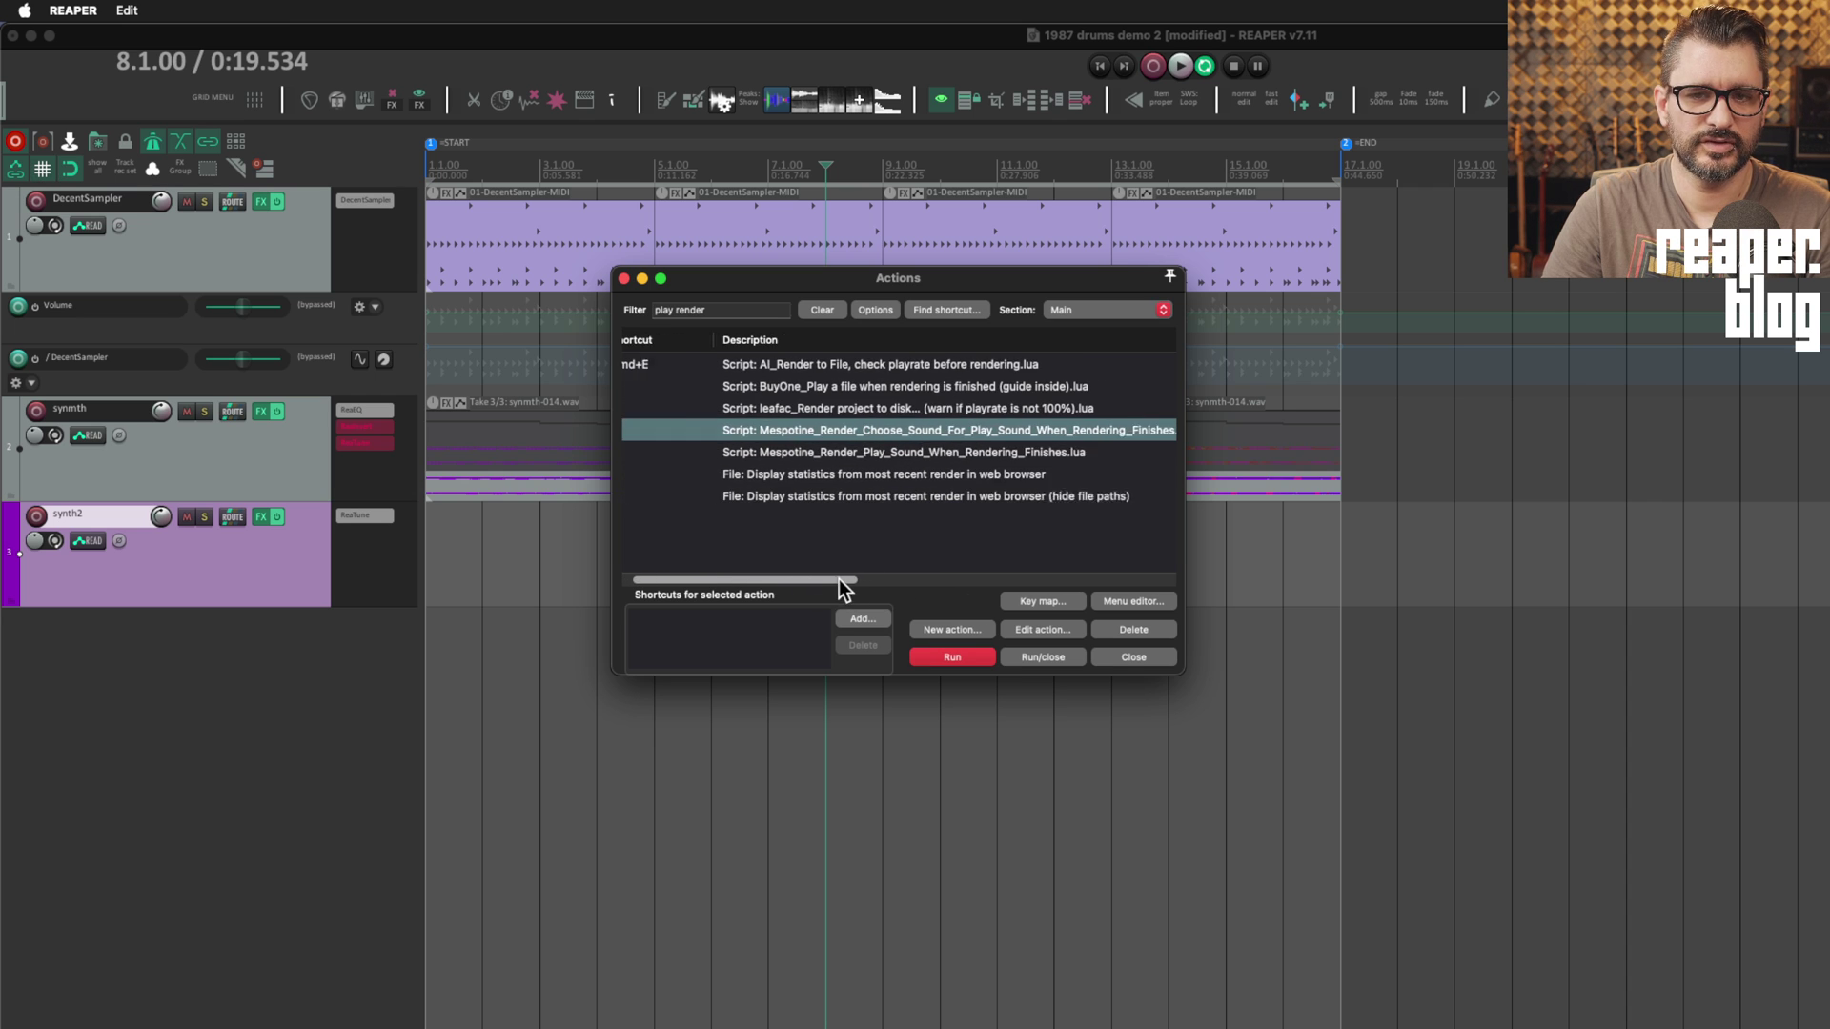
scroll(839, 579, "left", 1)
left_click(952, 658)
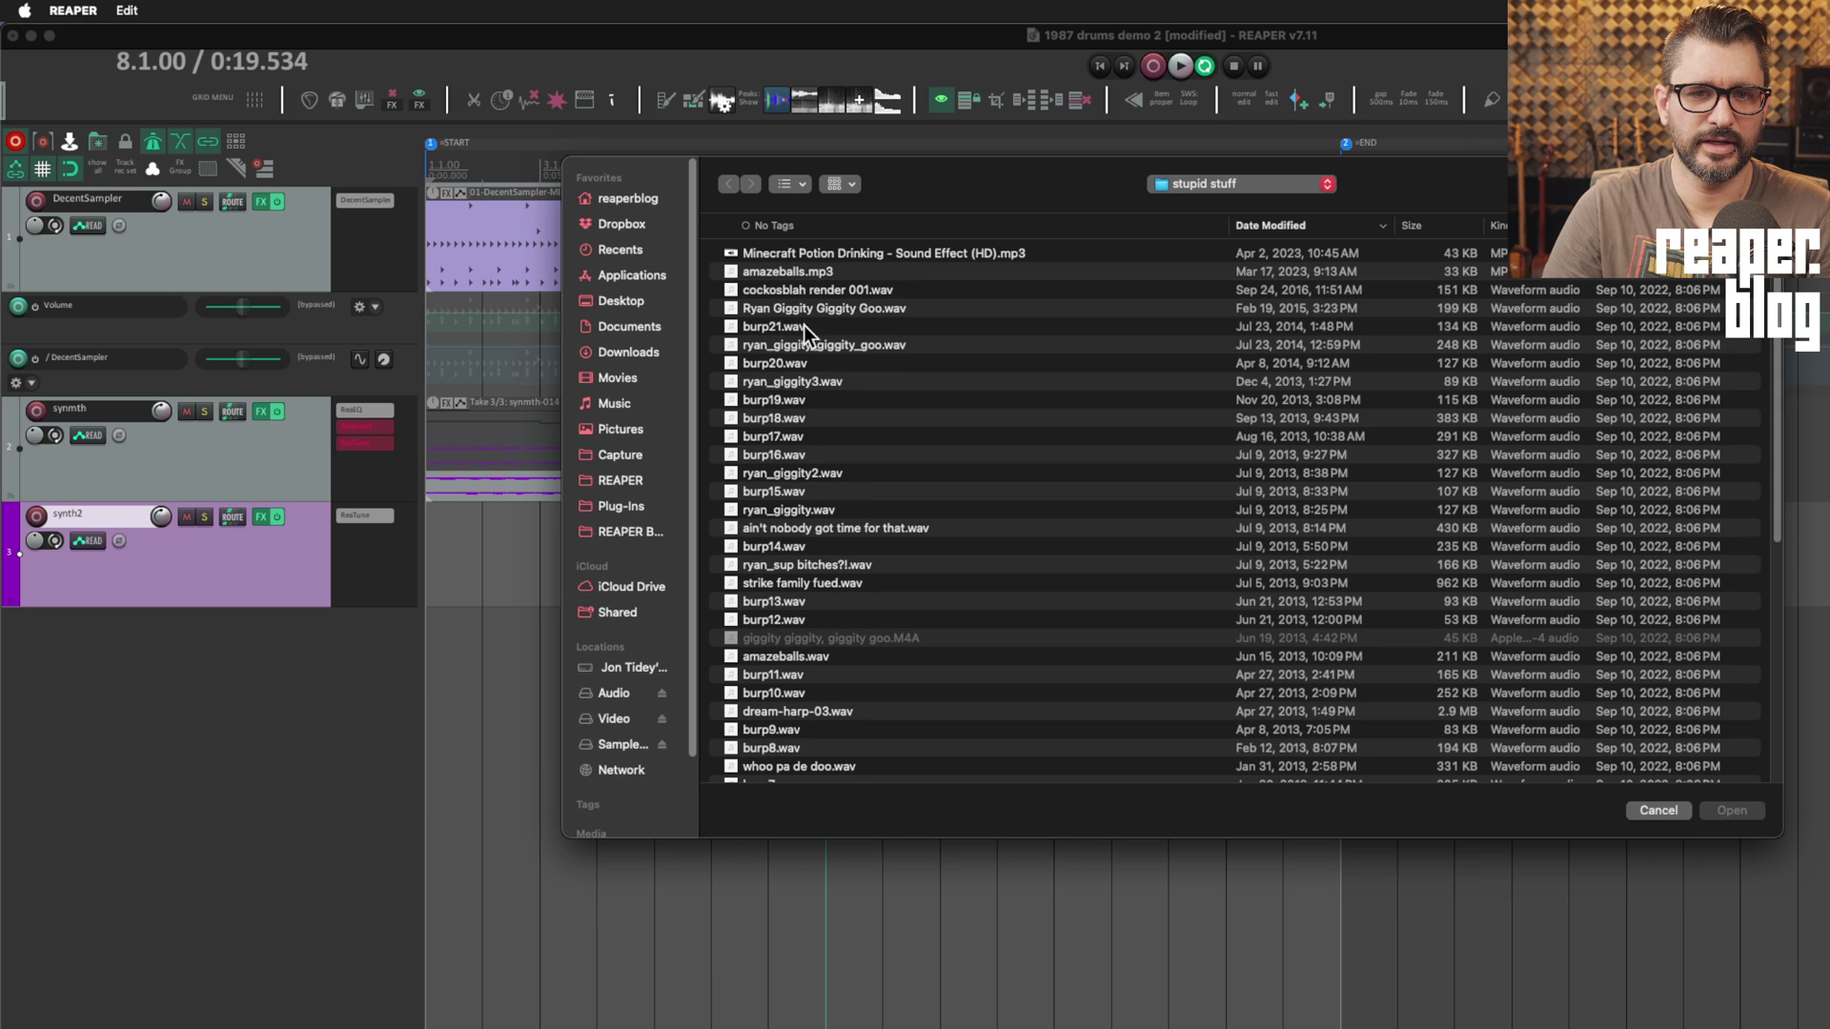
left_click(816, 289)
left_click(1731, 812)
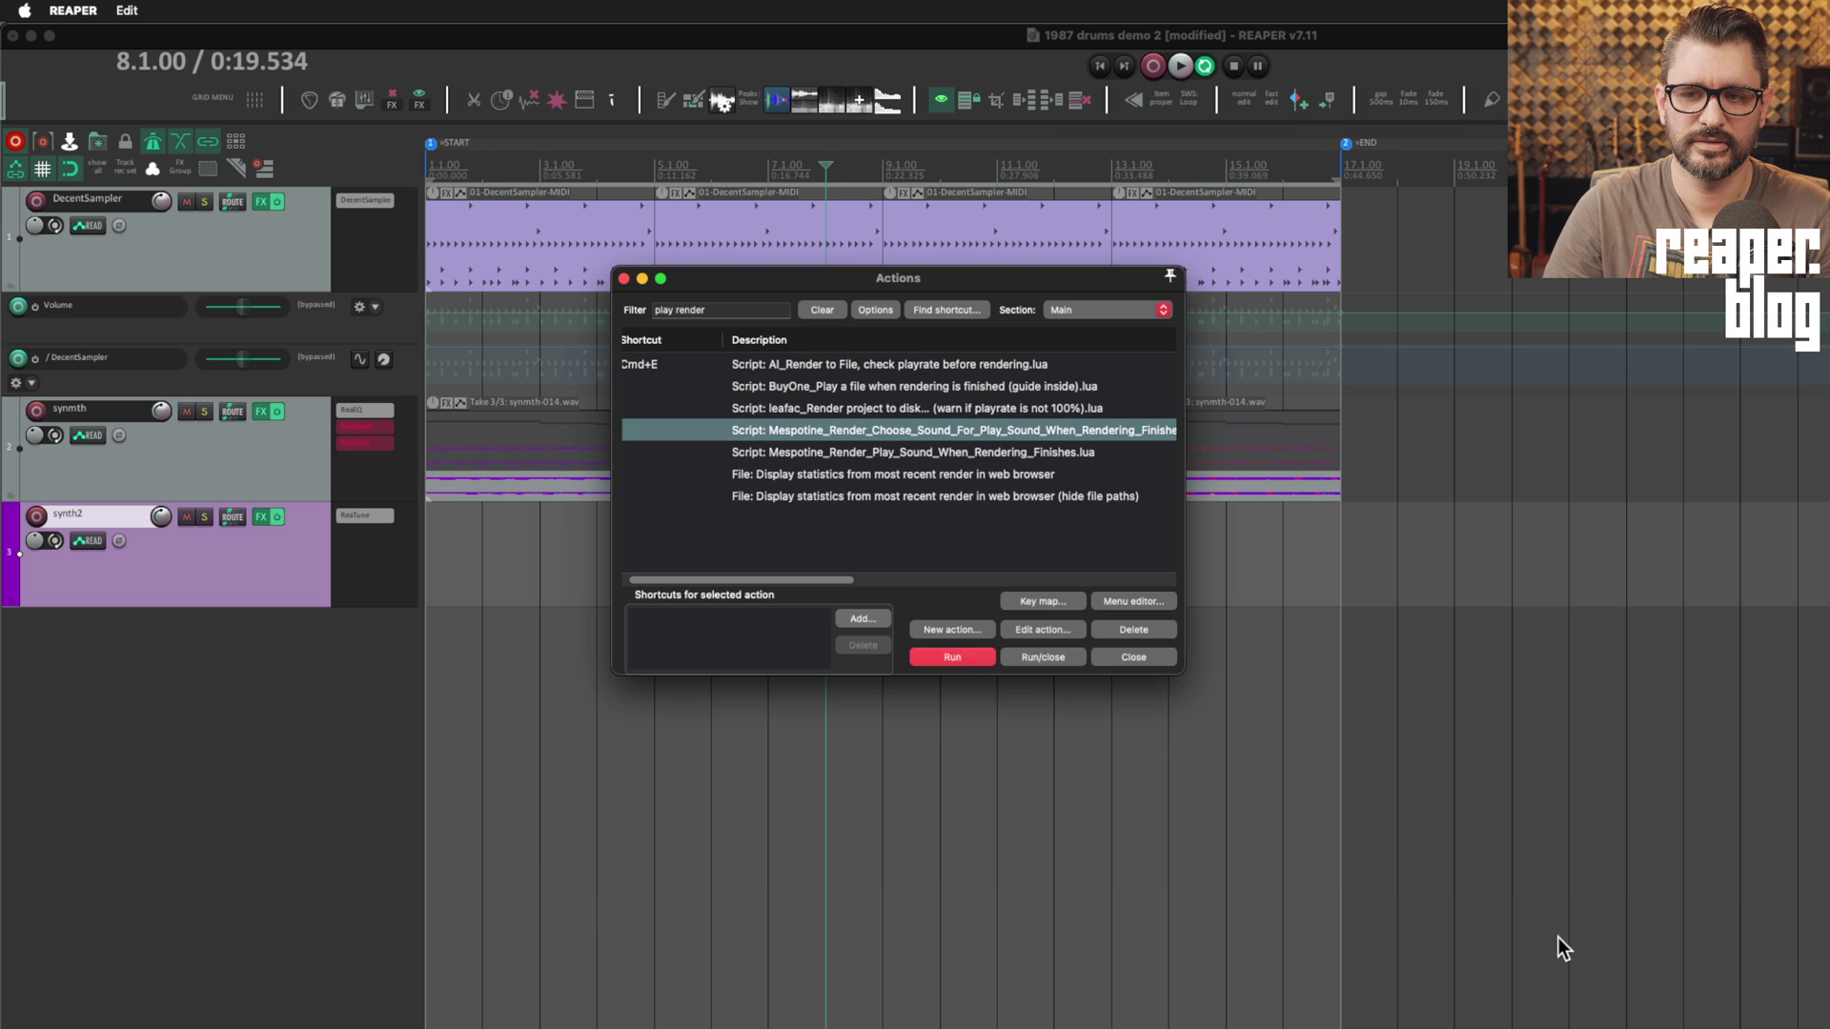
Step: Select the Play Sound When Rendering Finishes script, then empty the Actions filter
left_click(869, 455)
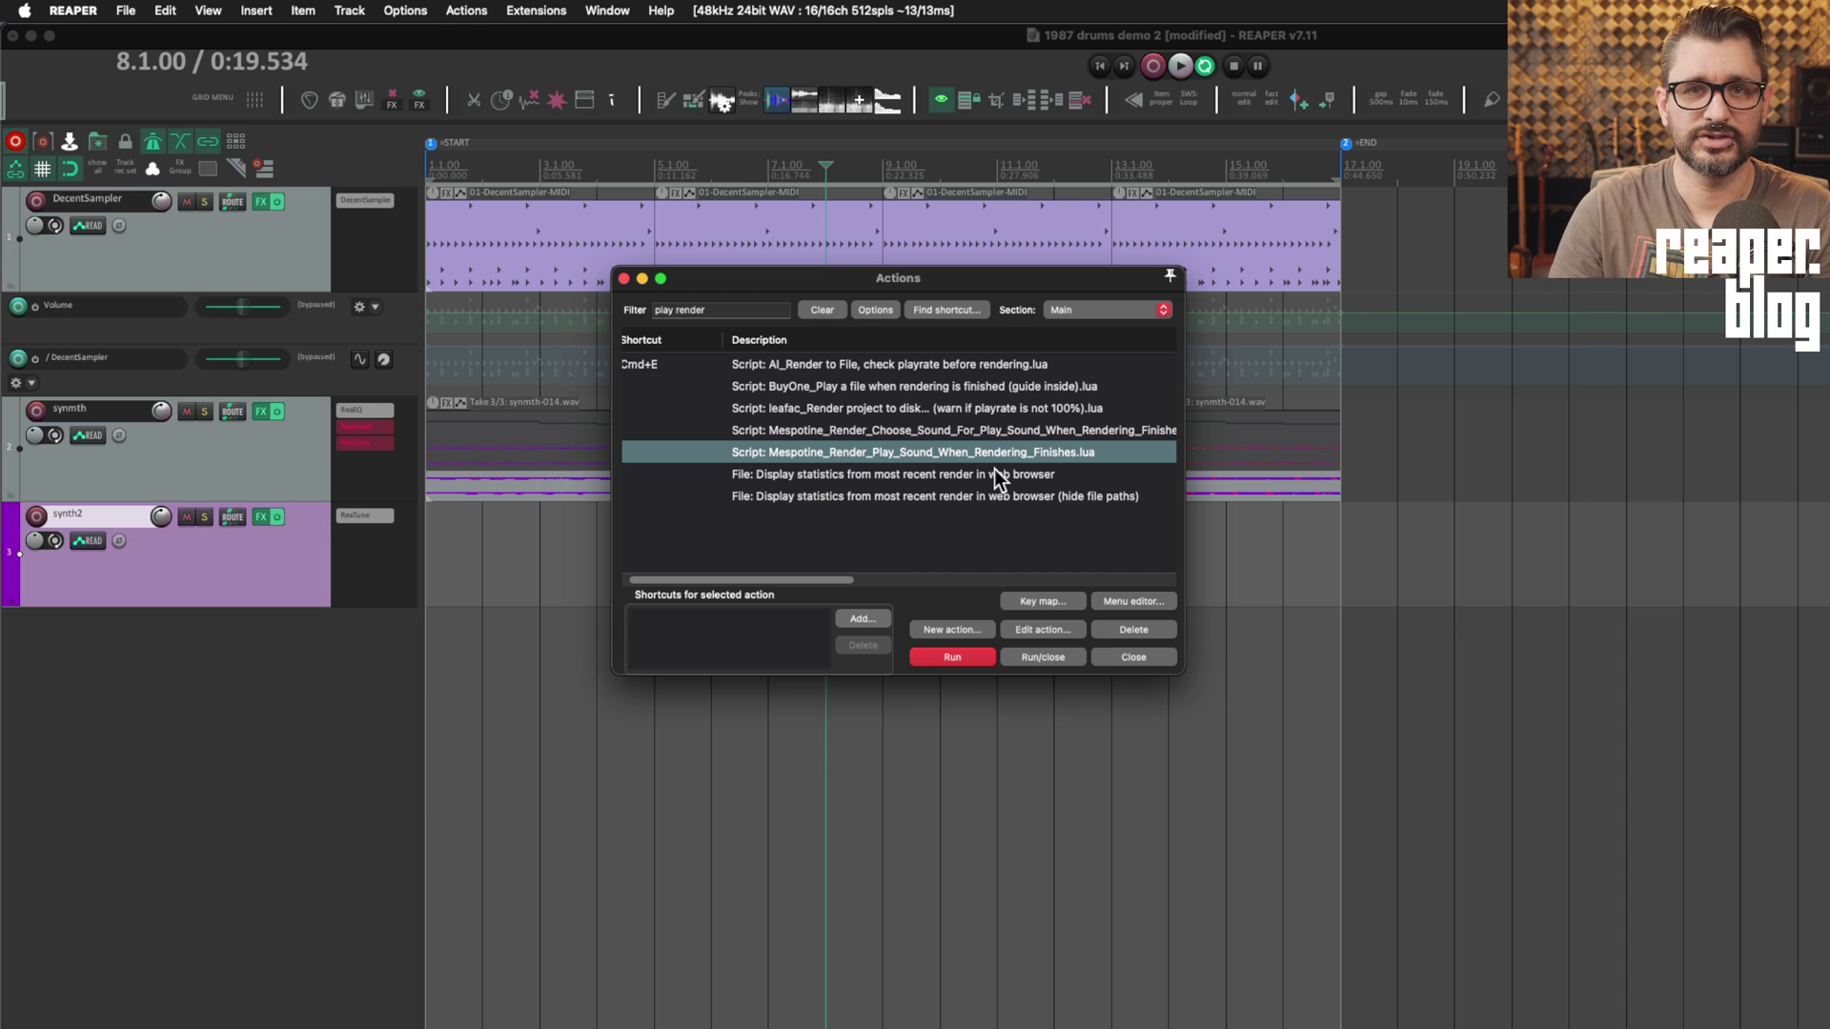
left_click(820, 310)
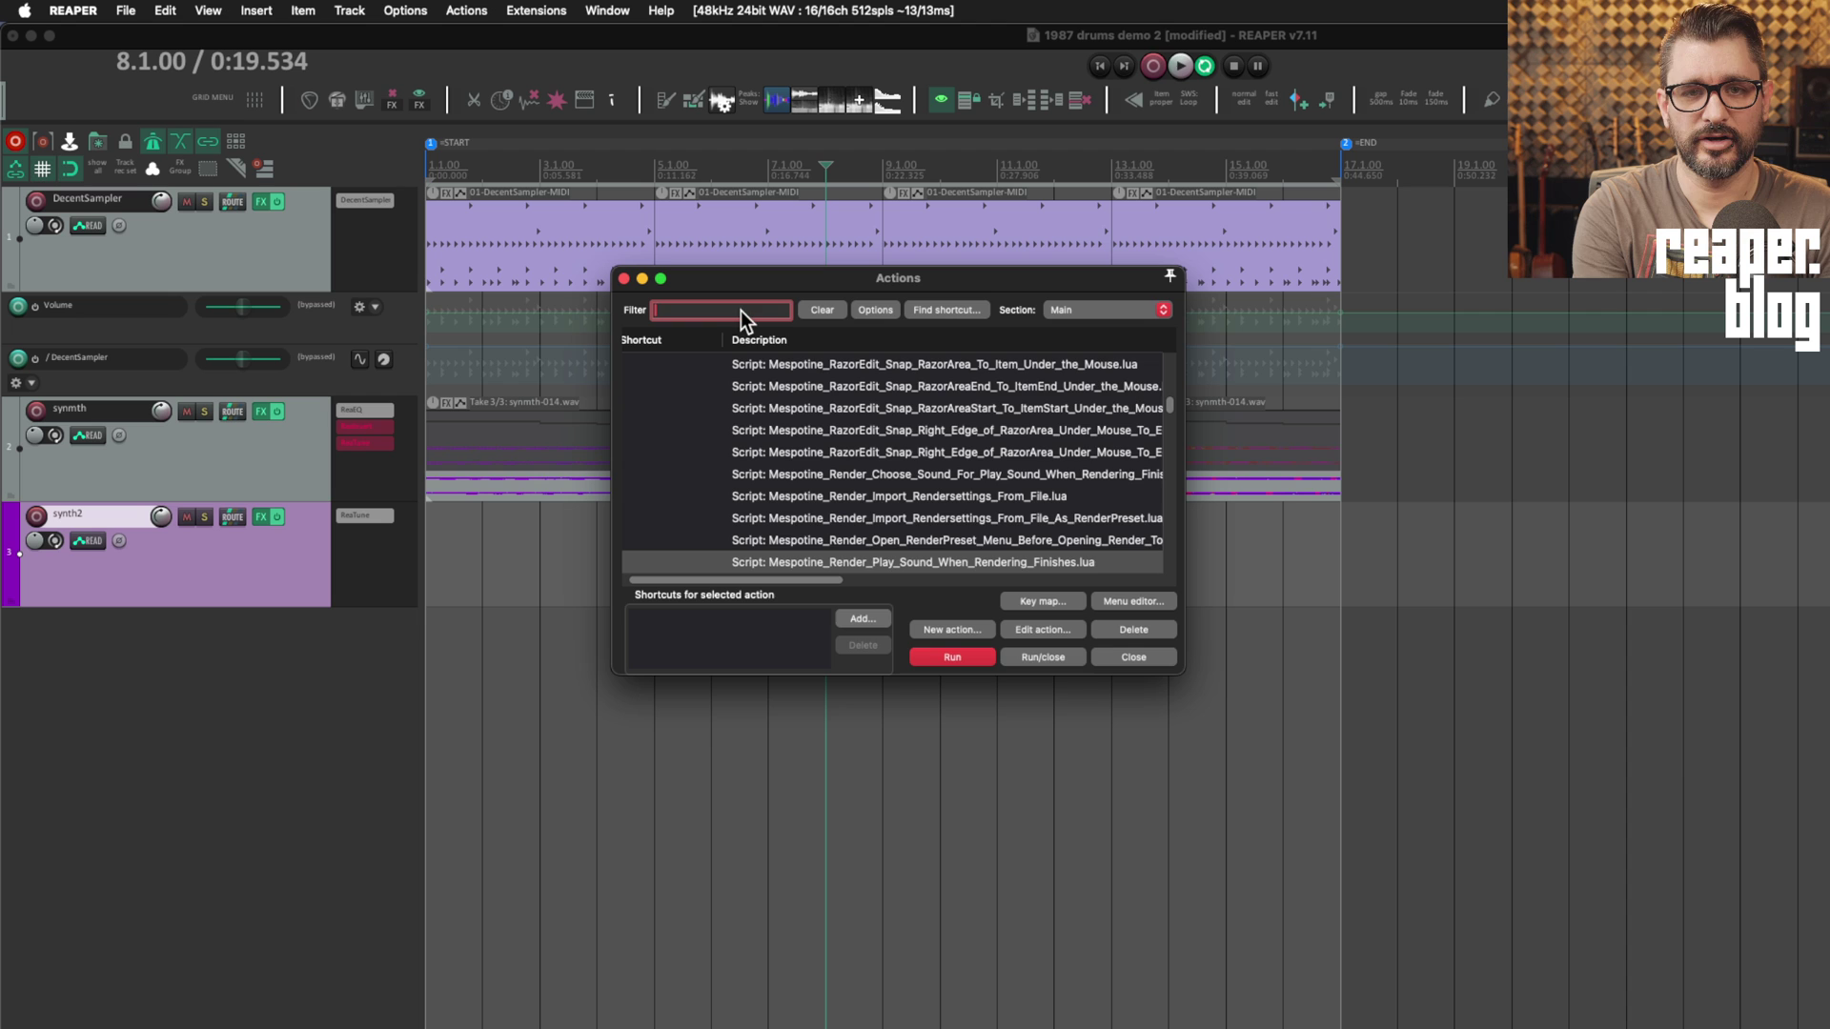
Step: Filter actions for 'sws startup' and review the SWS/S&M global and project startup entries
type("sws startup")
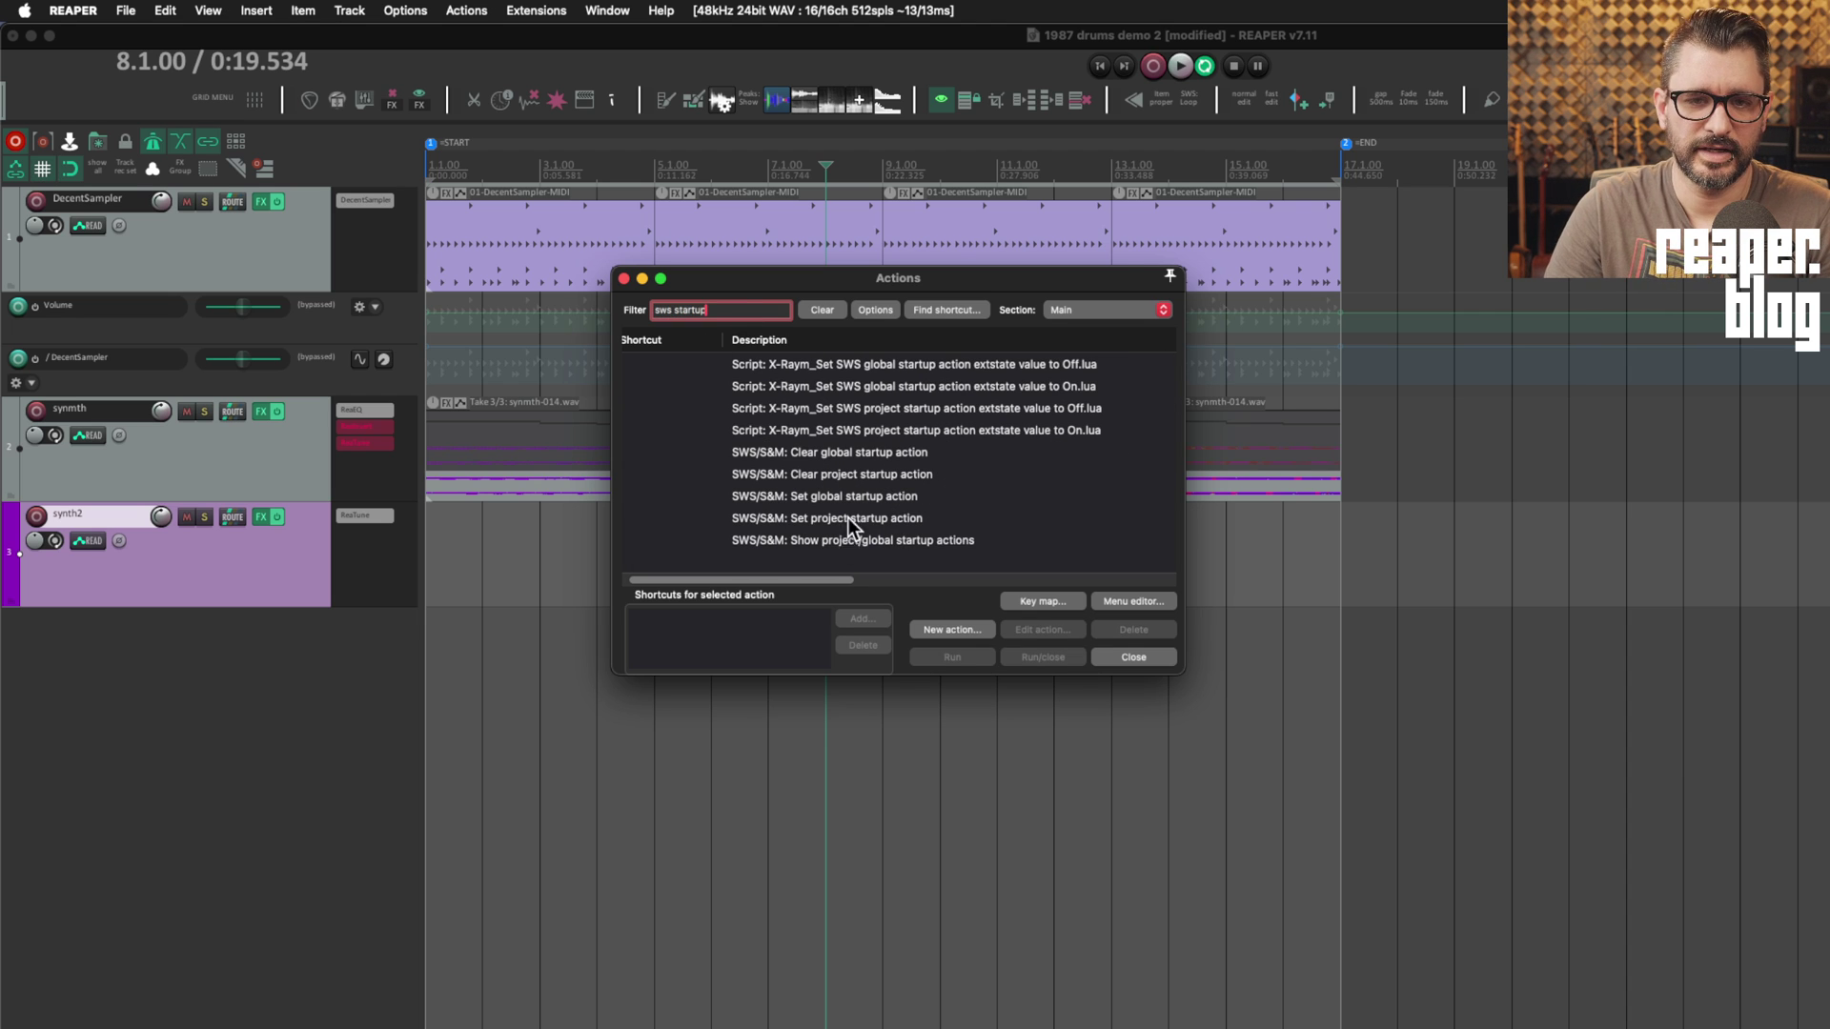
left_click(861, 495)
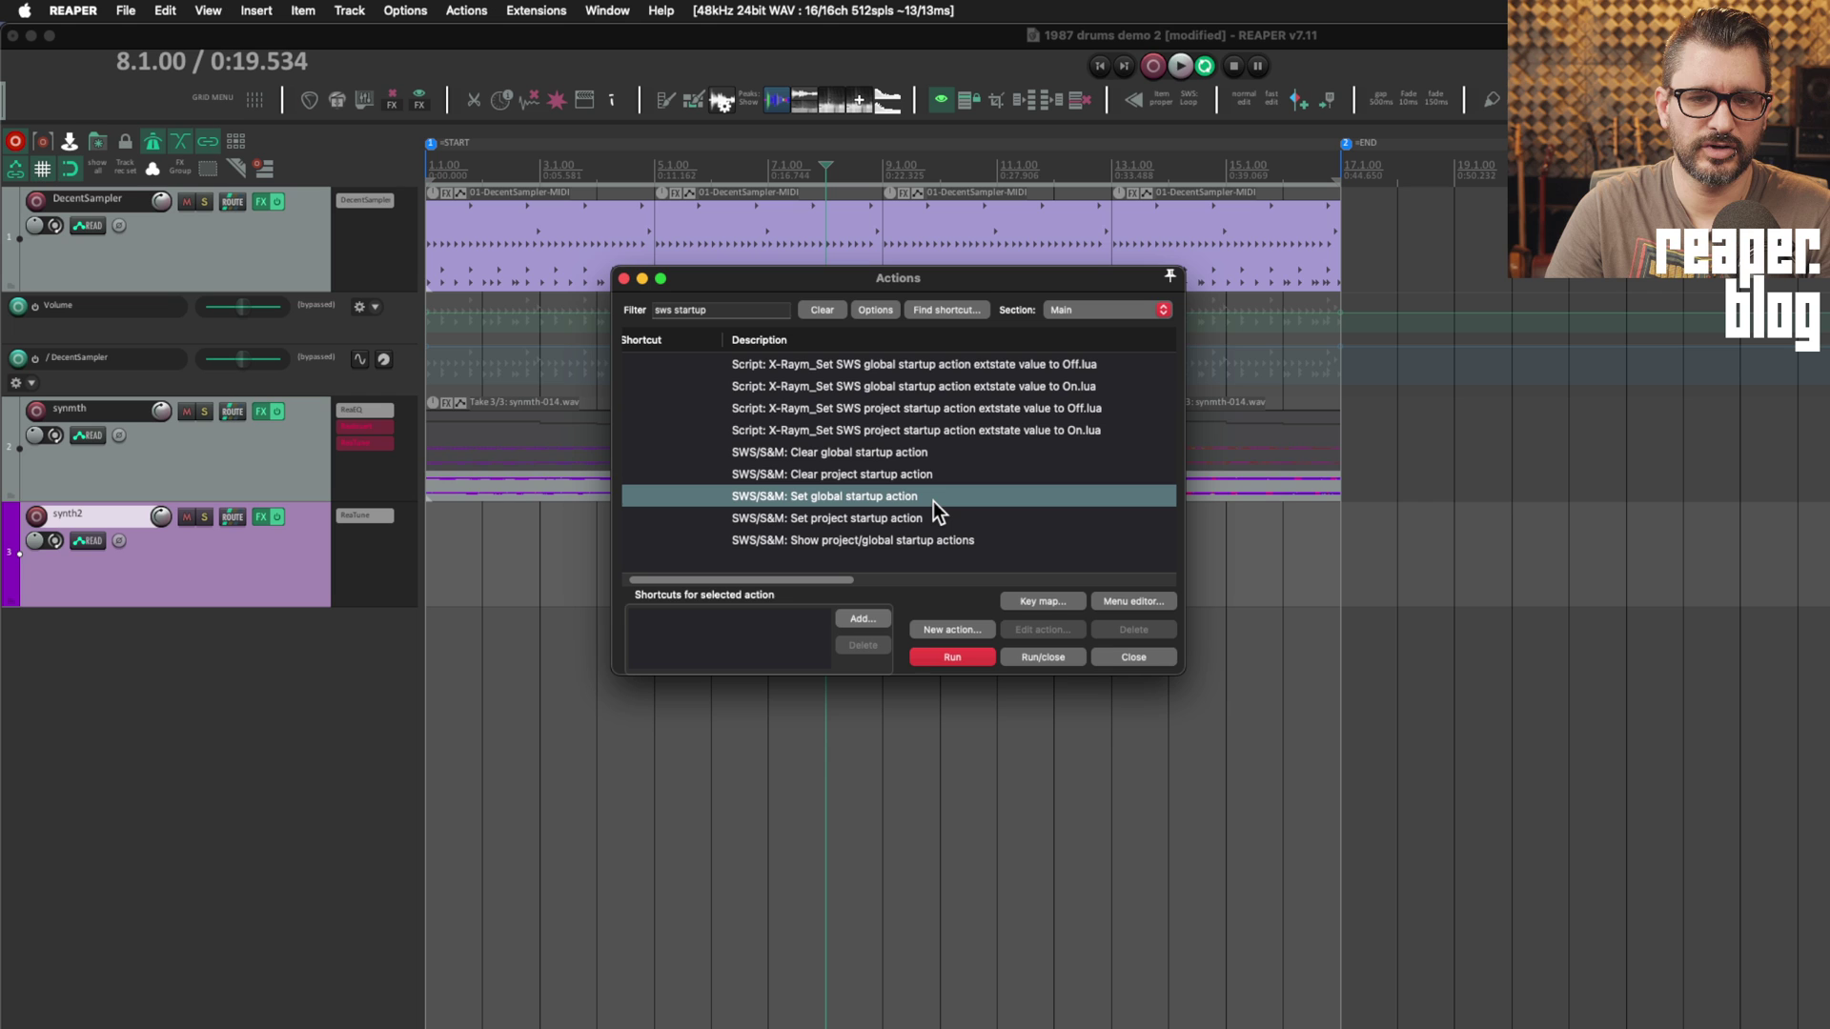
left_click(896, 454)
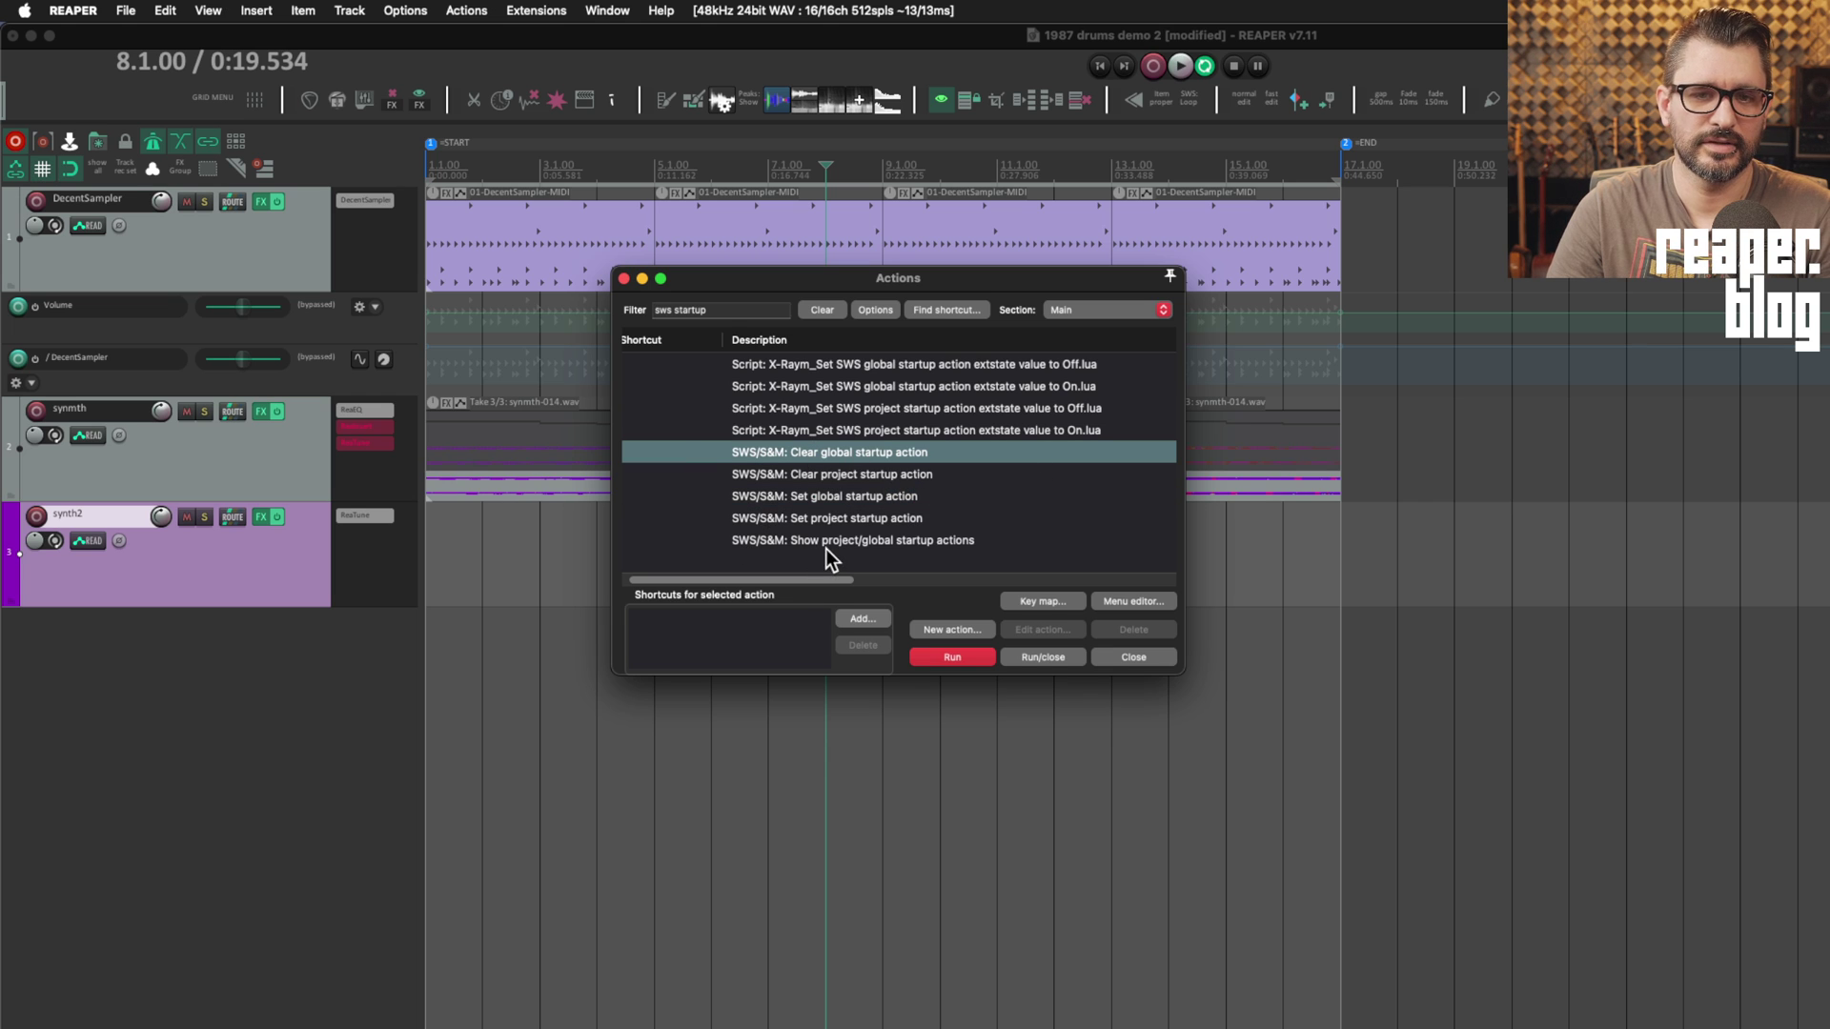
left_click(843, 520)
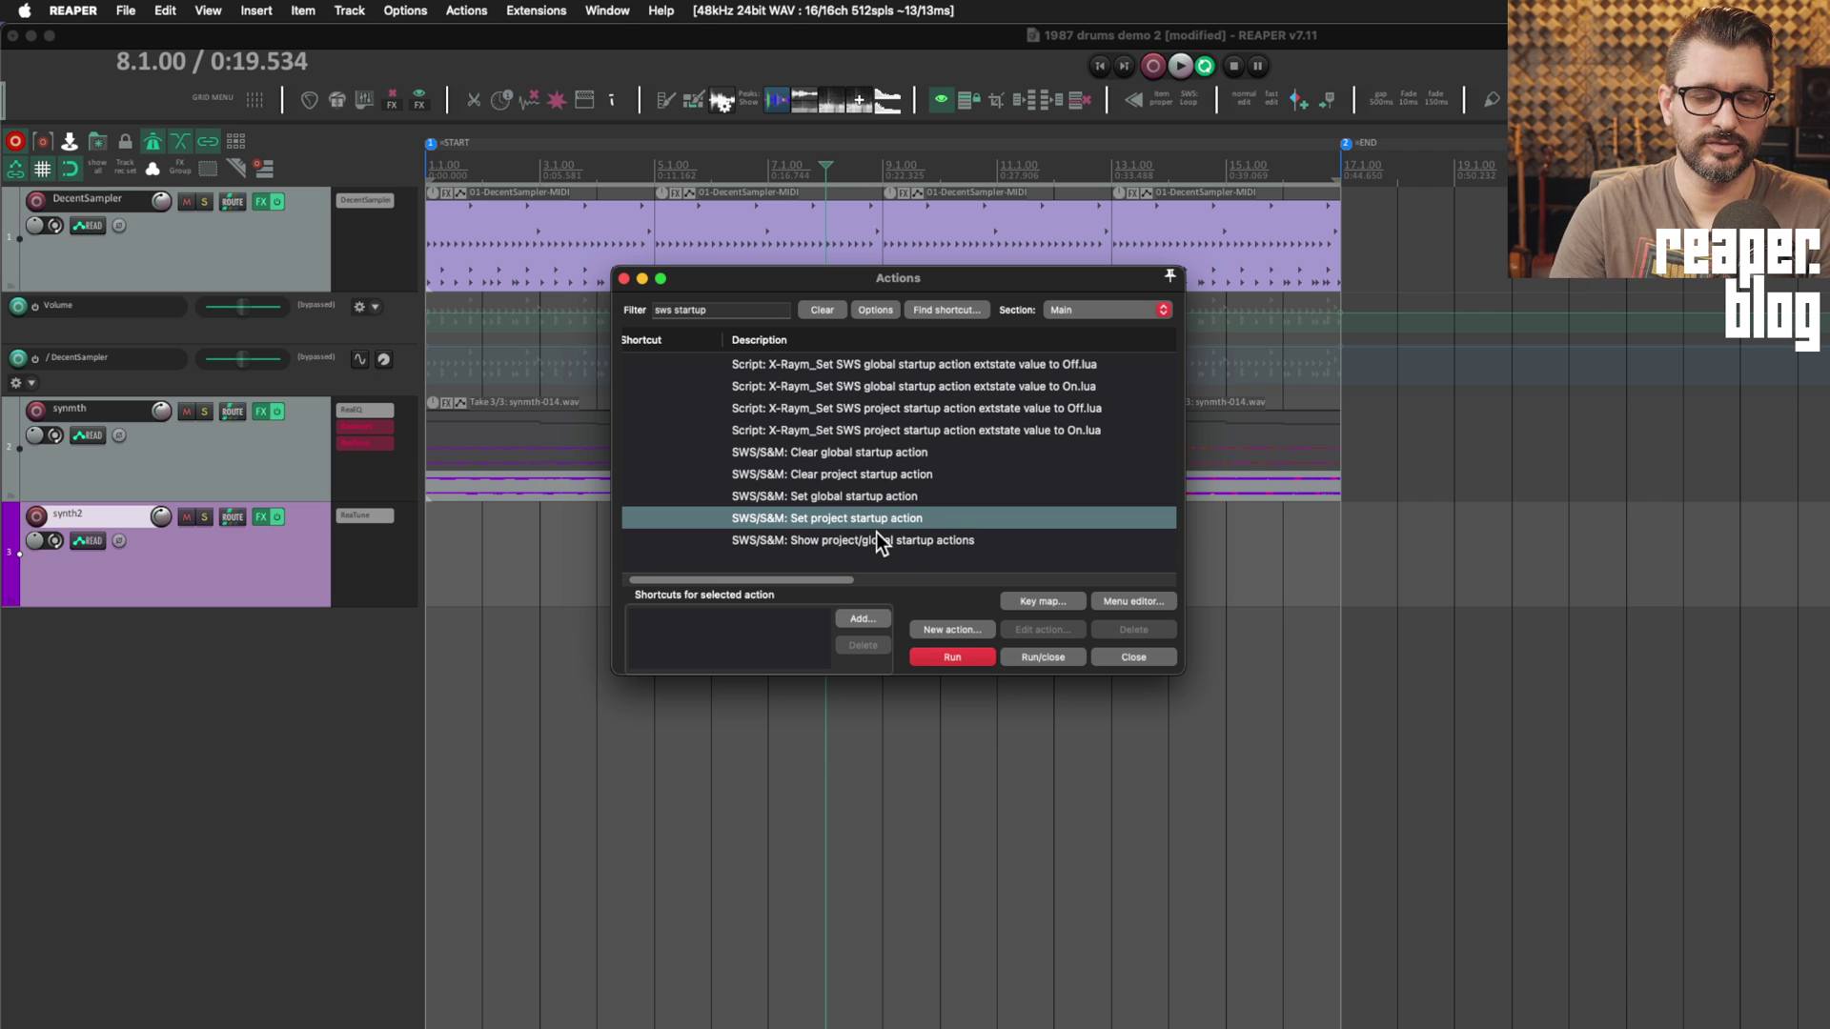
left_click(835, 495)
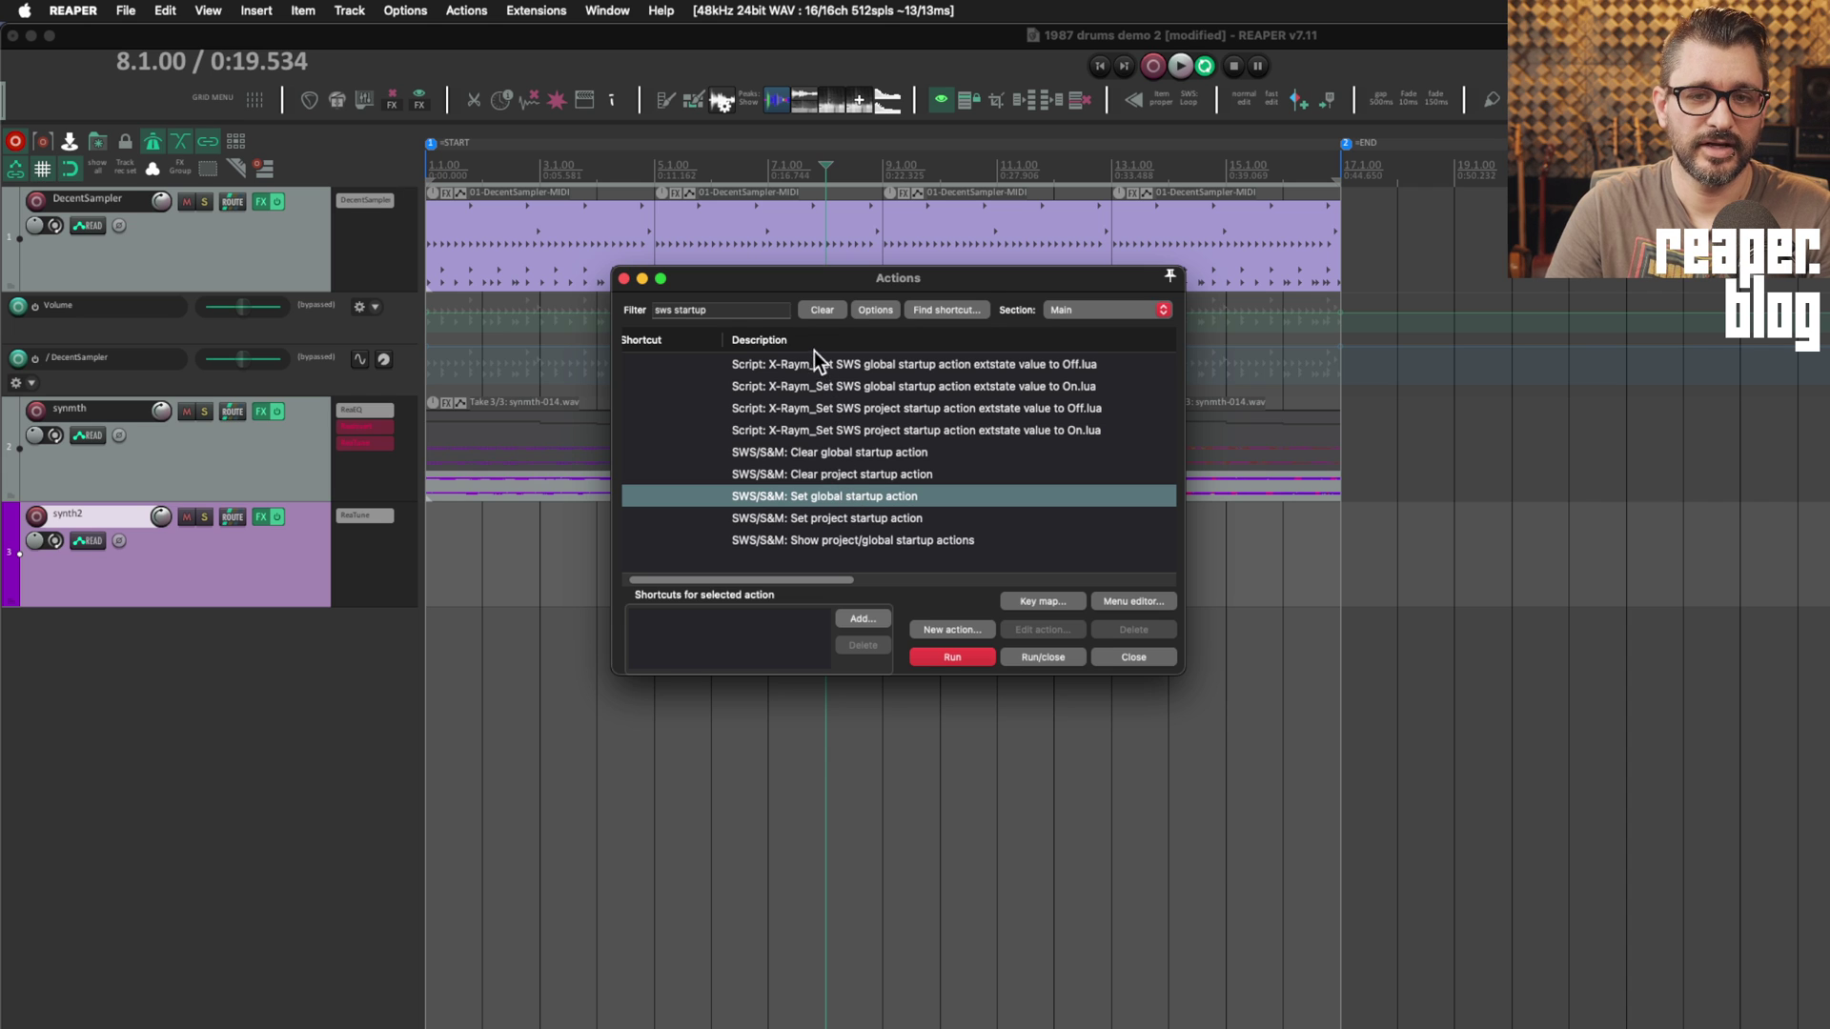
left_click(751, 311)
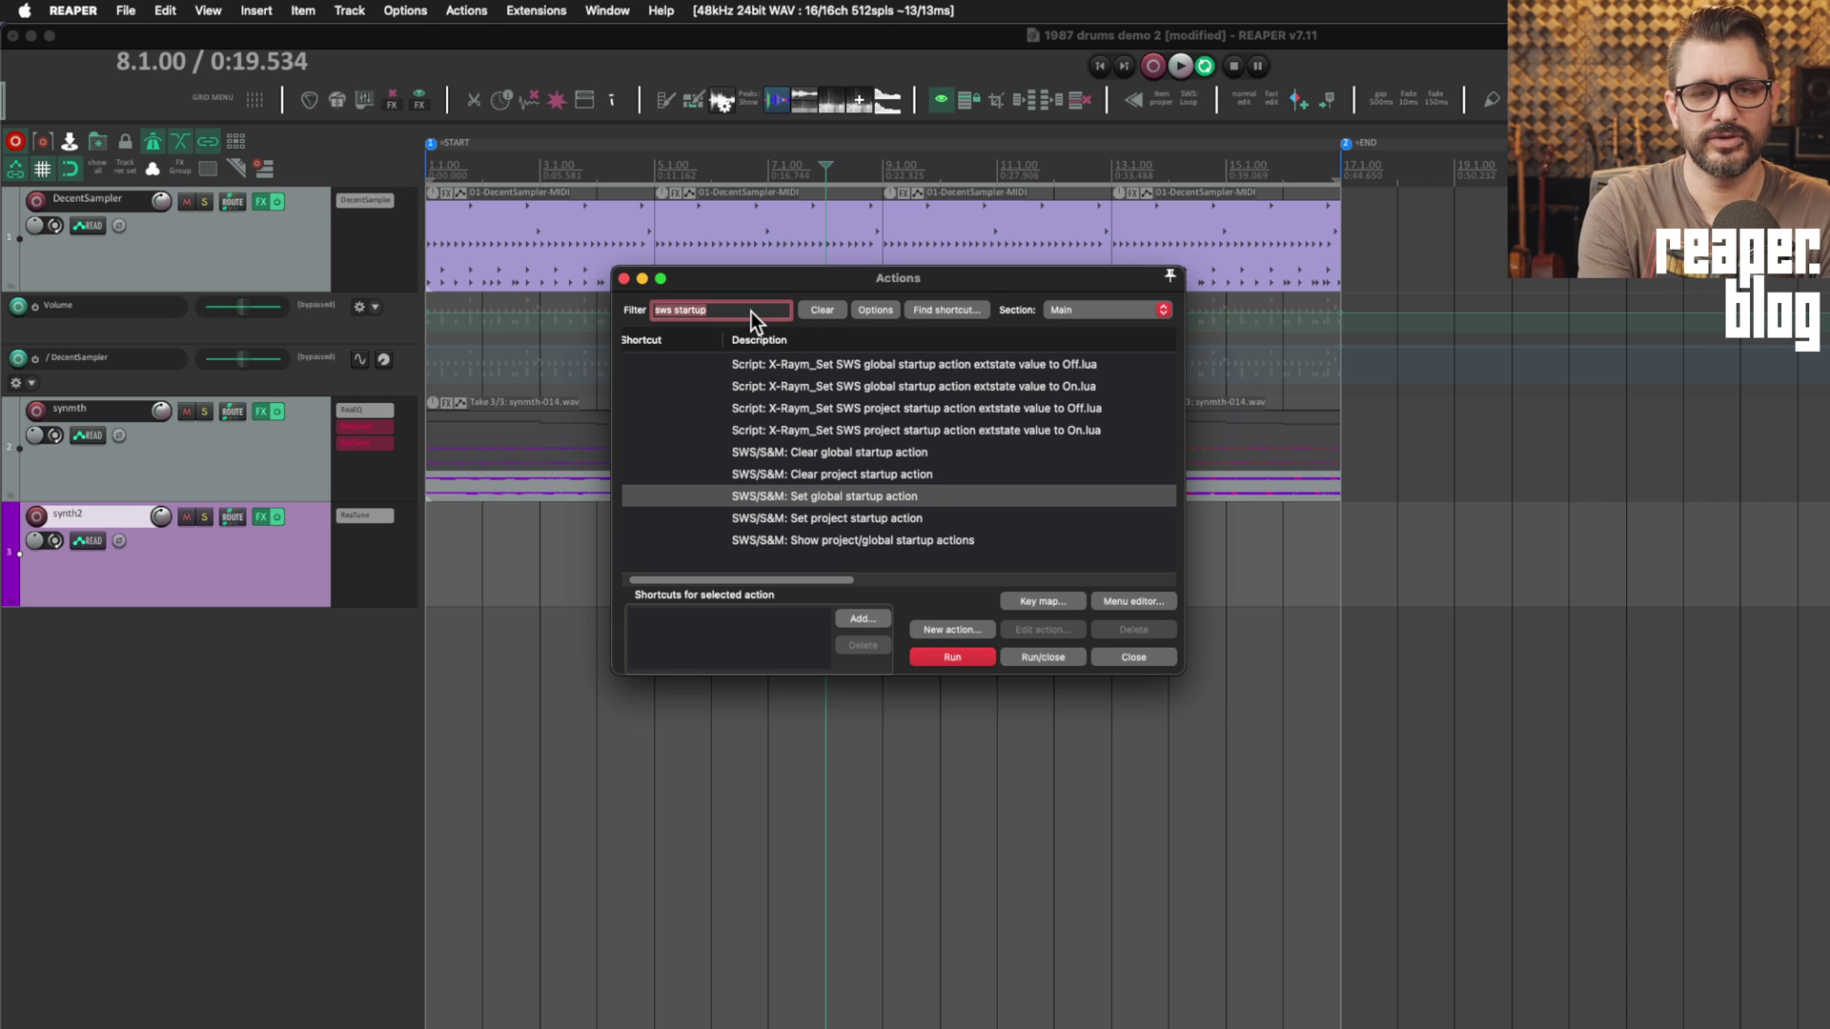
Step: Edit Custom: Startup and step through its screenset, X-Raym, BirdBird and Mespotine components
key("super+a")
type("startup")
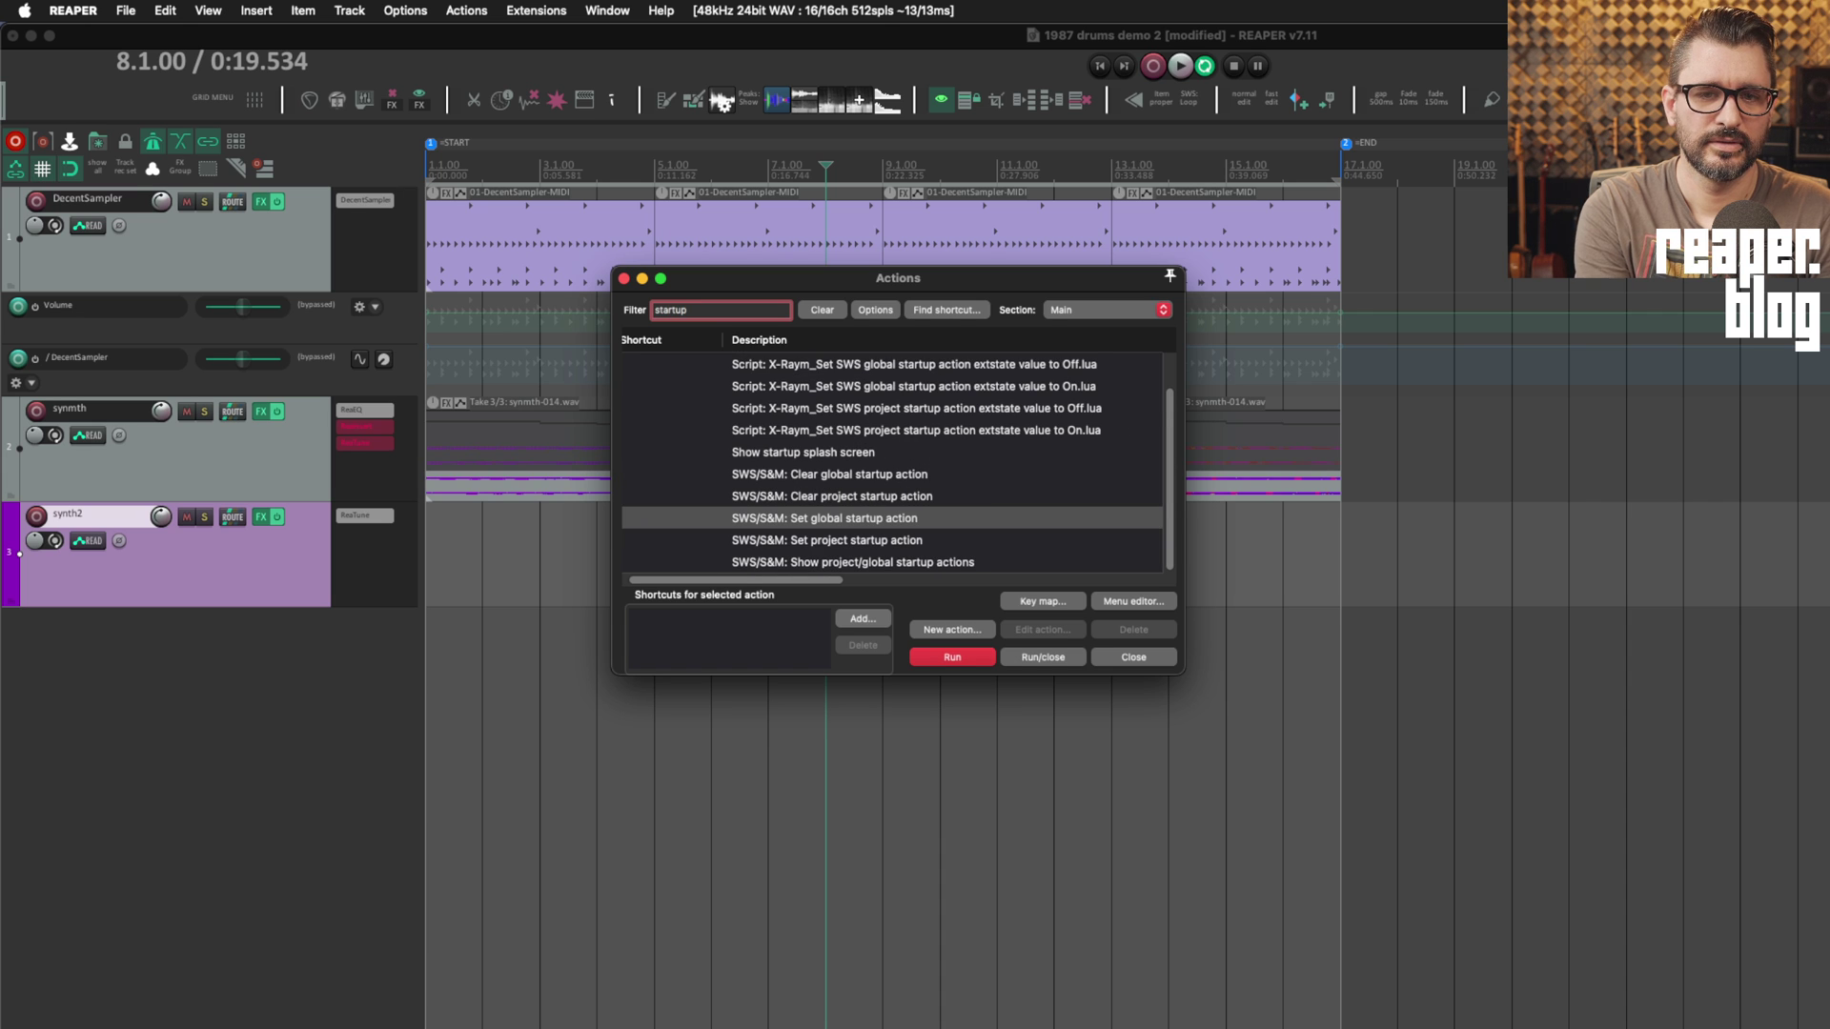
scroll(872, 362, "up", 1)
left_click(872, 362)
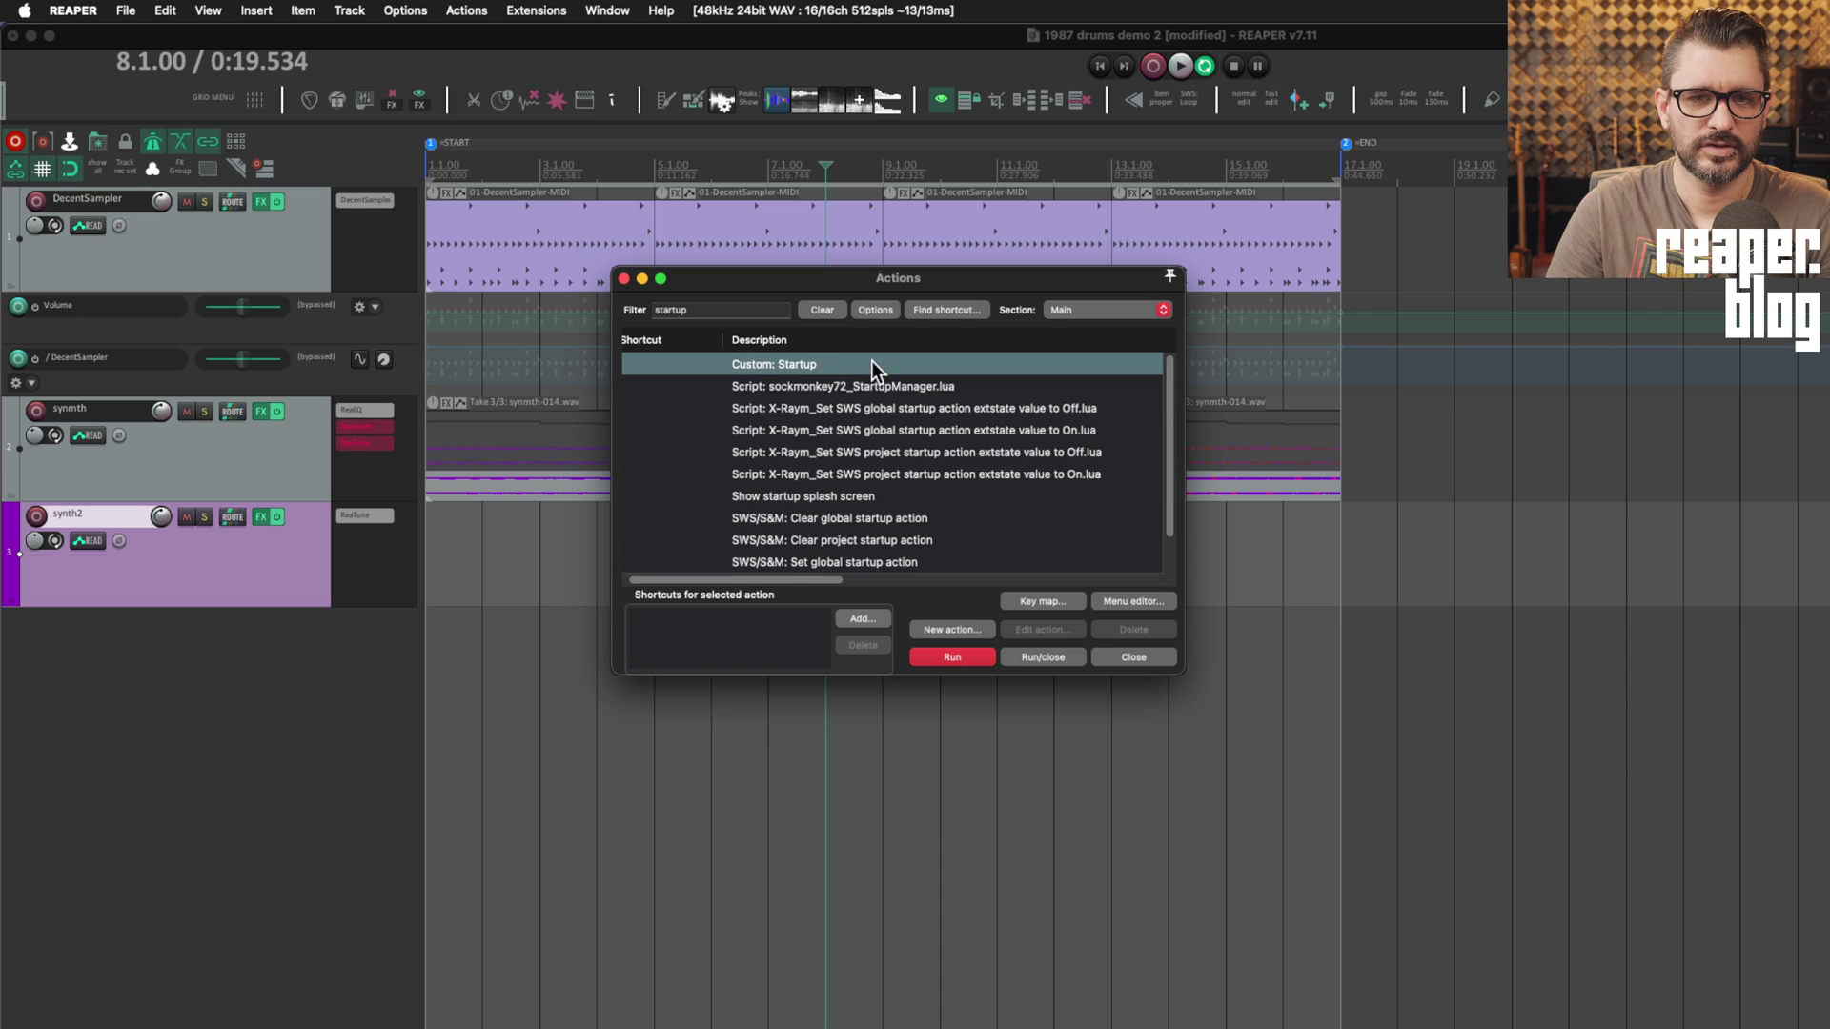
left_click(1038, 628)
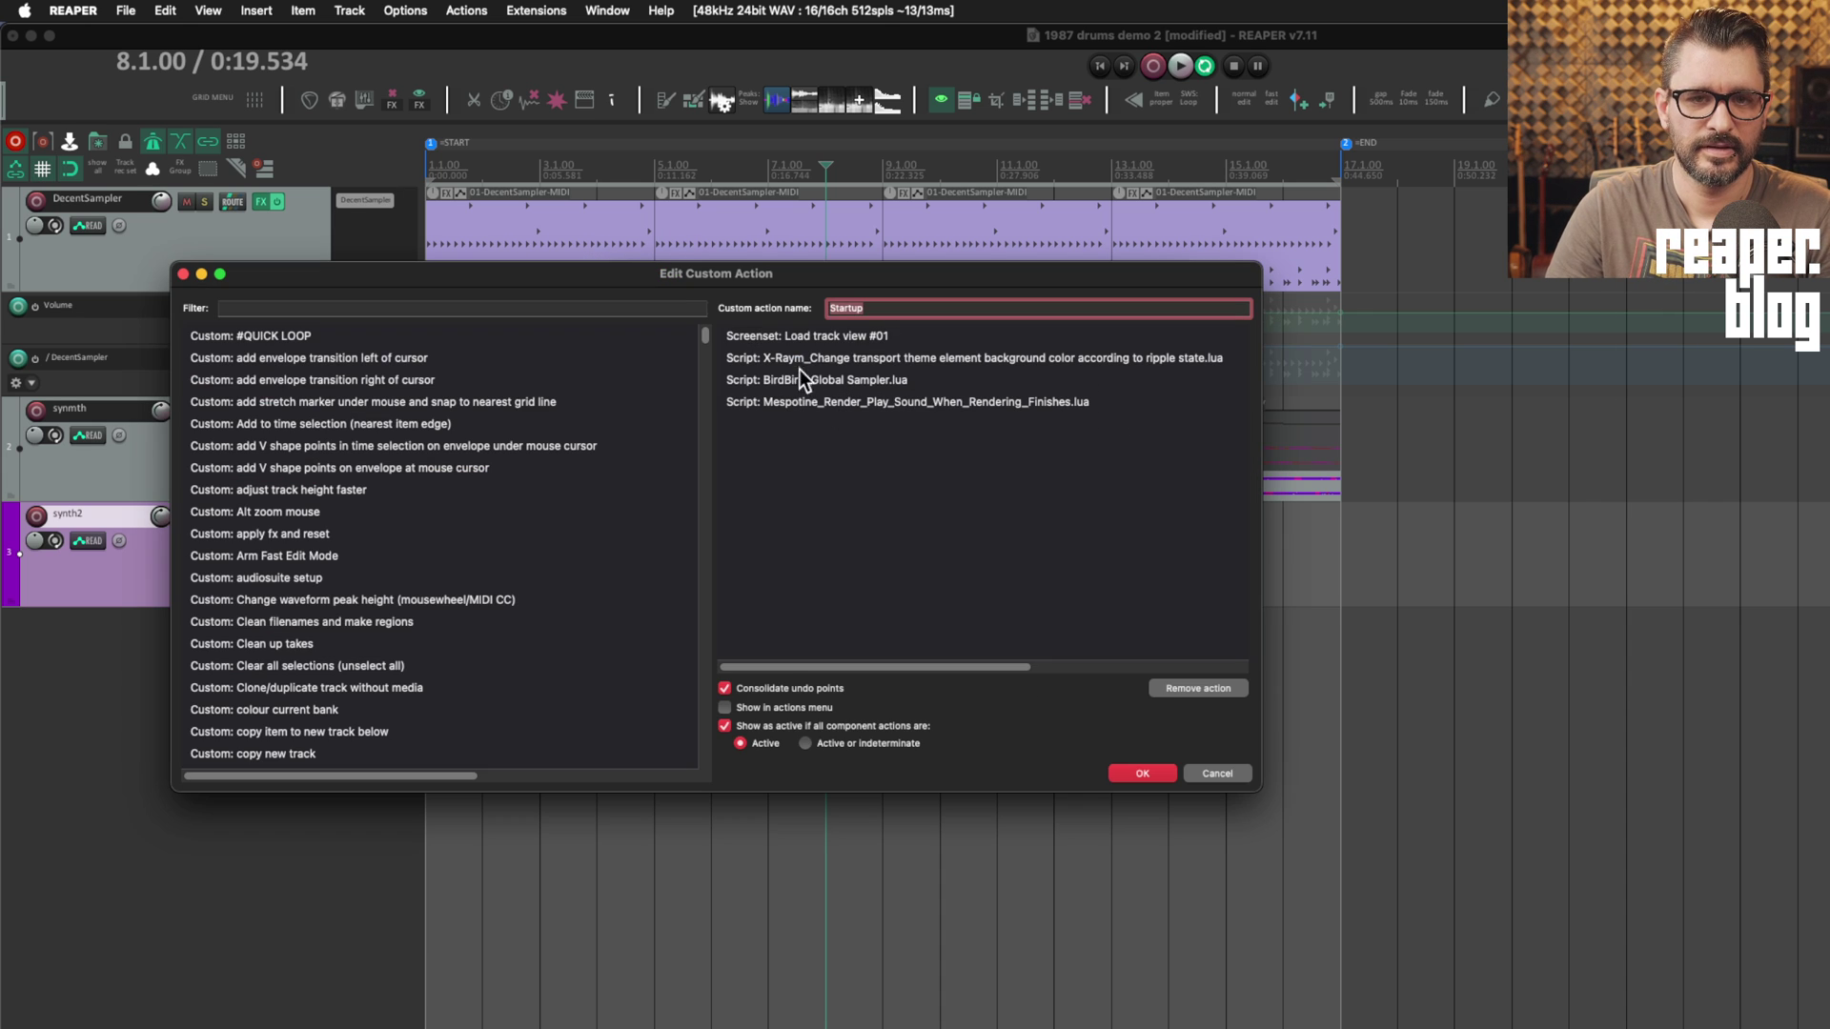
left_click(835, 338)
key("Down")
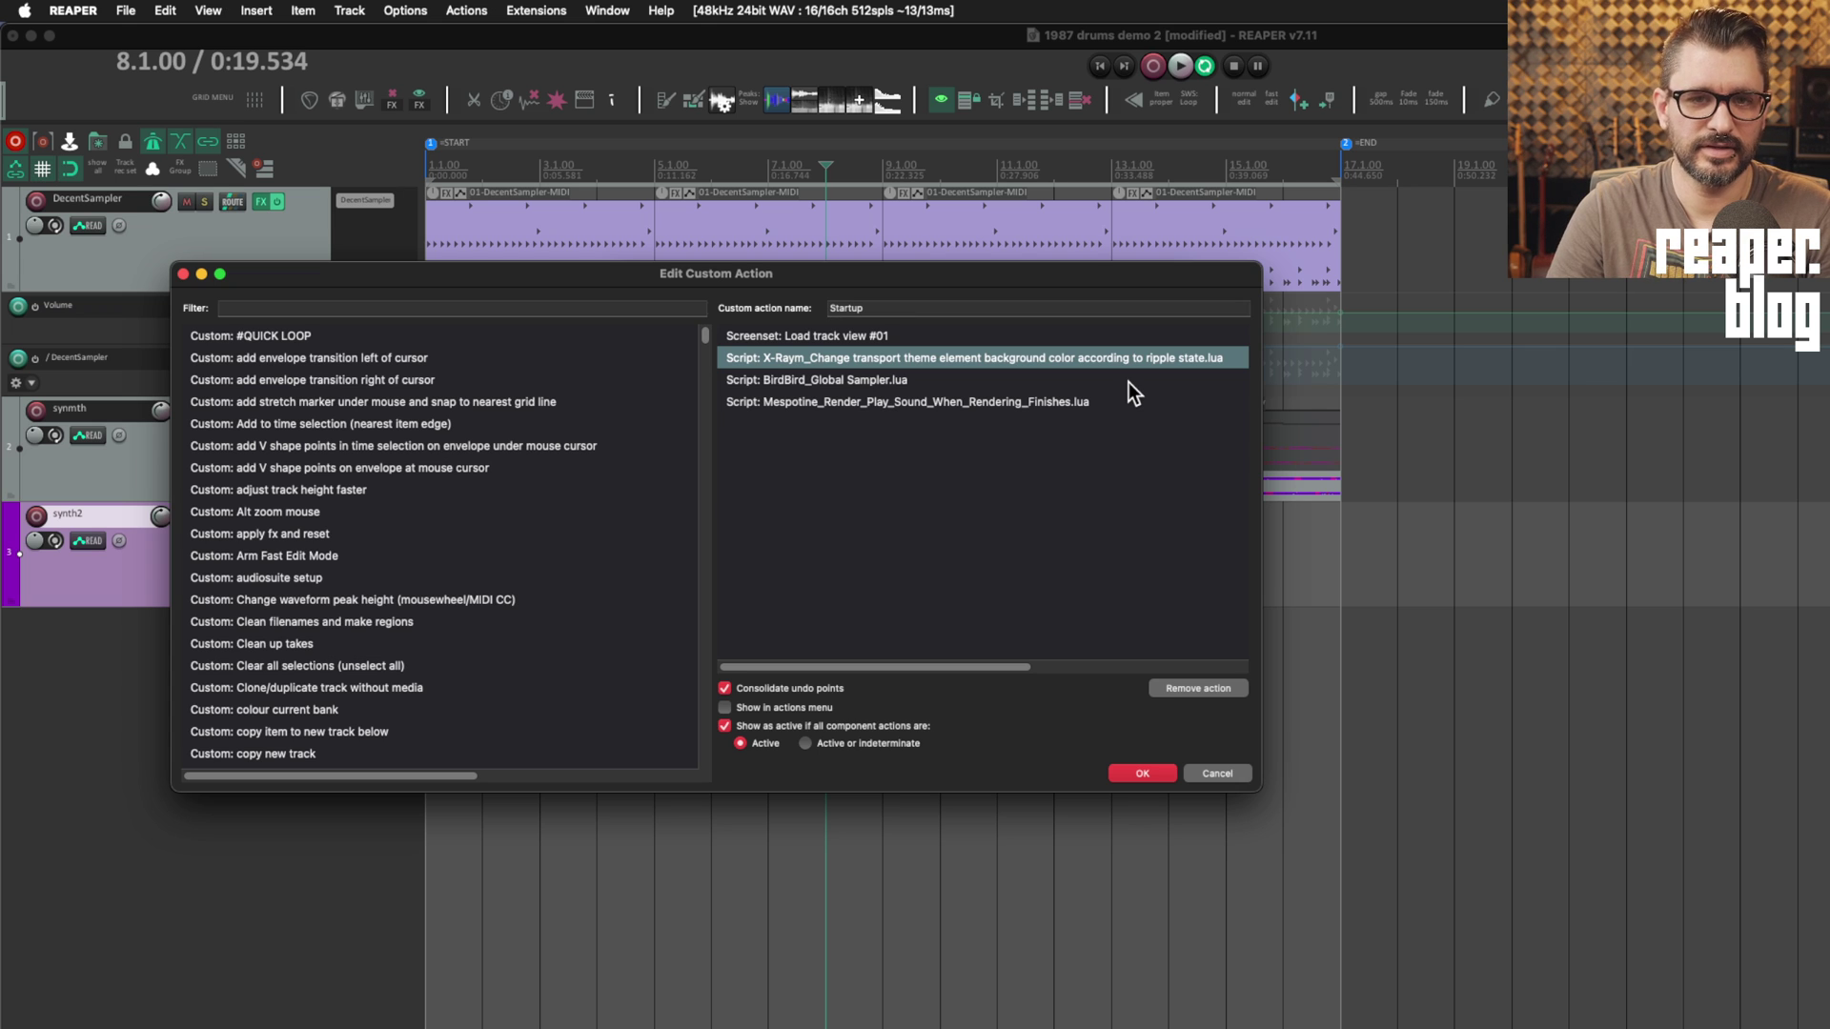
key("Down")
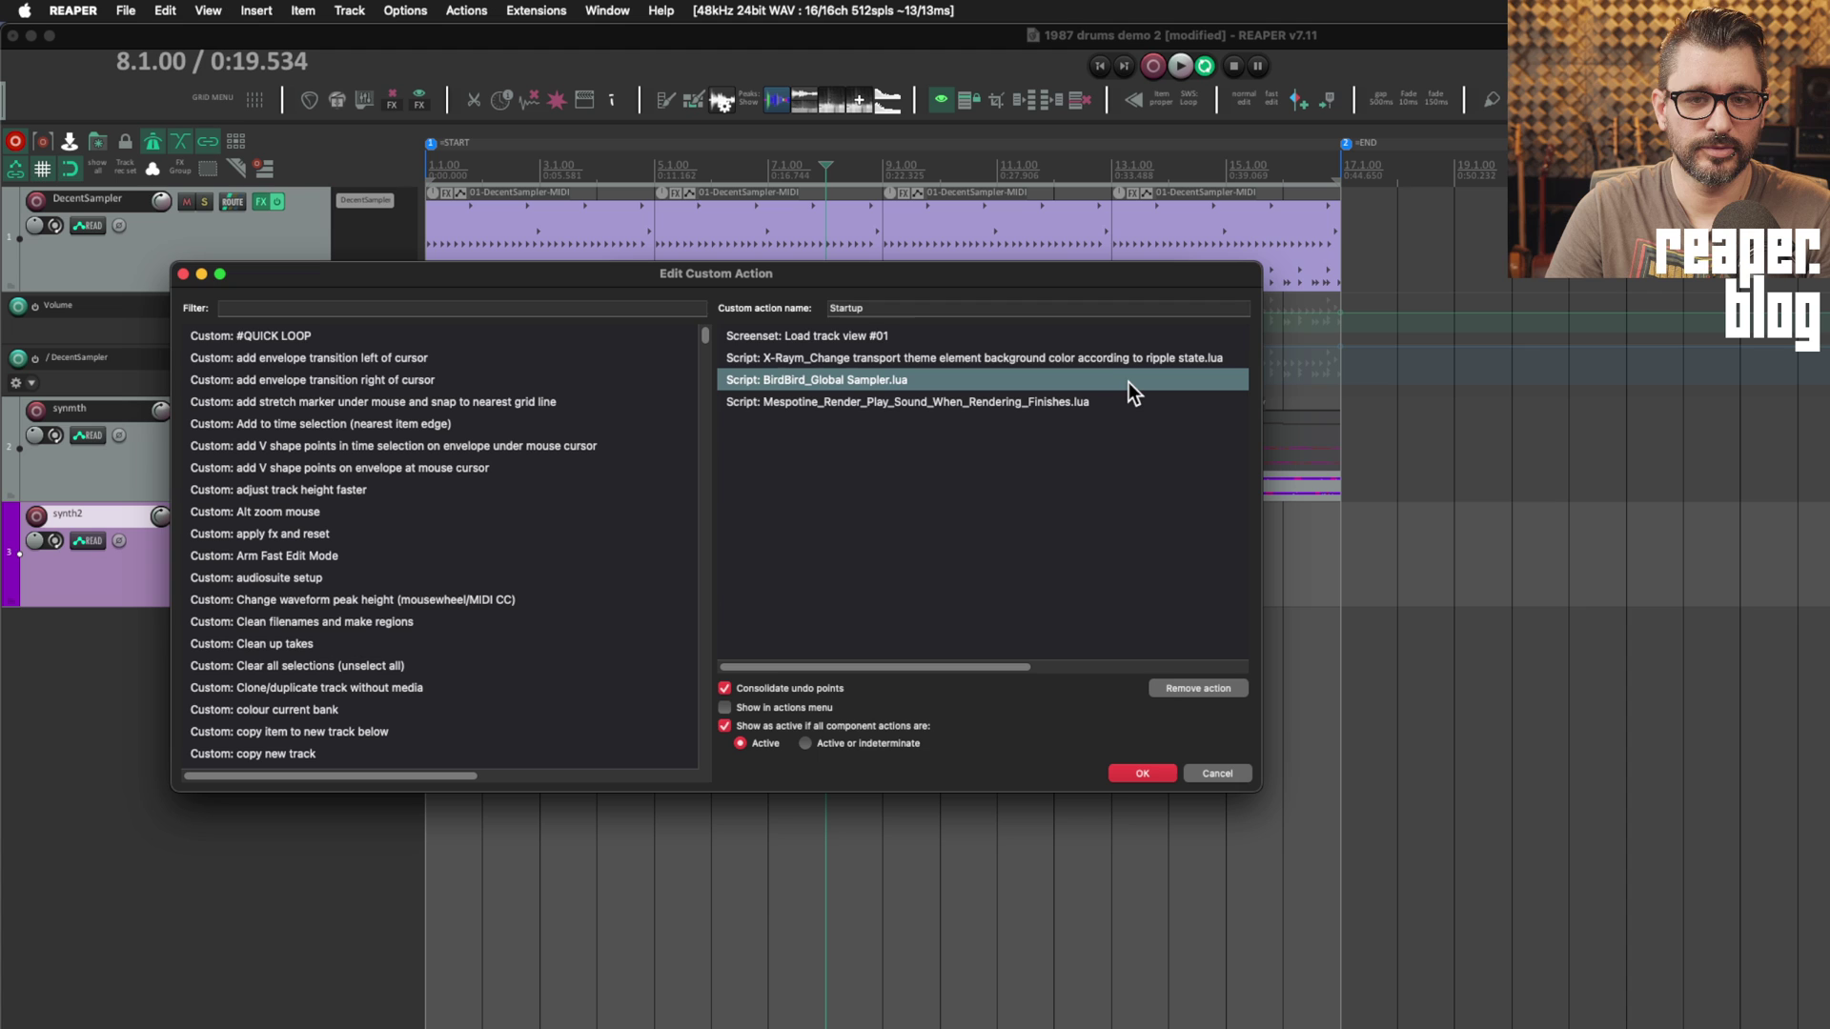
key("Down")
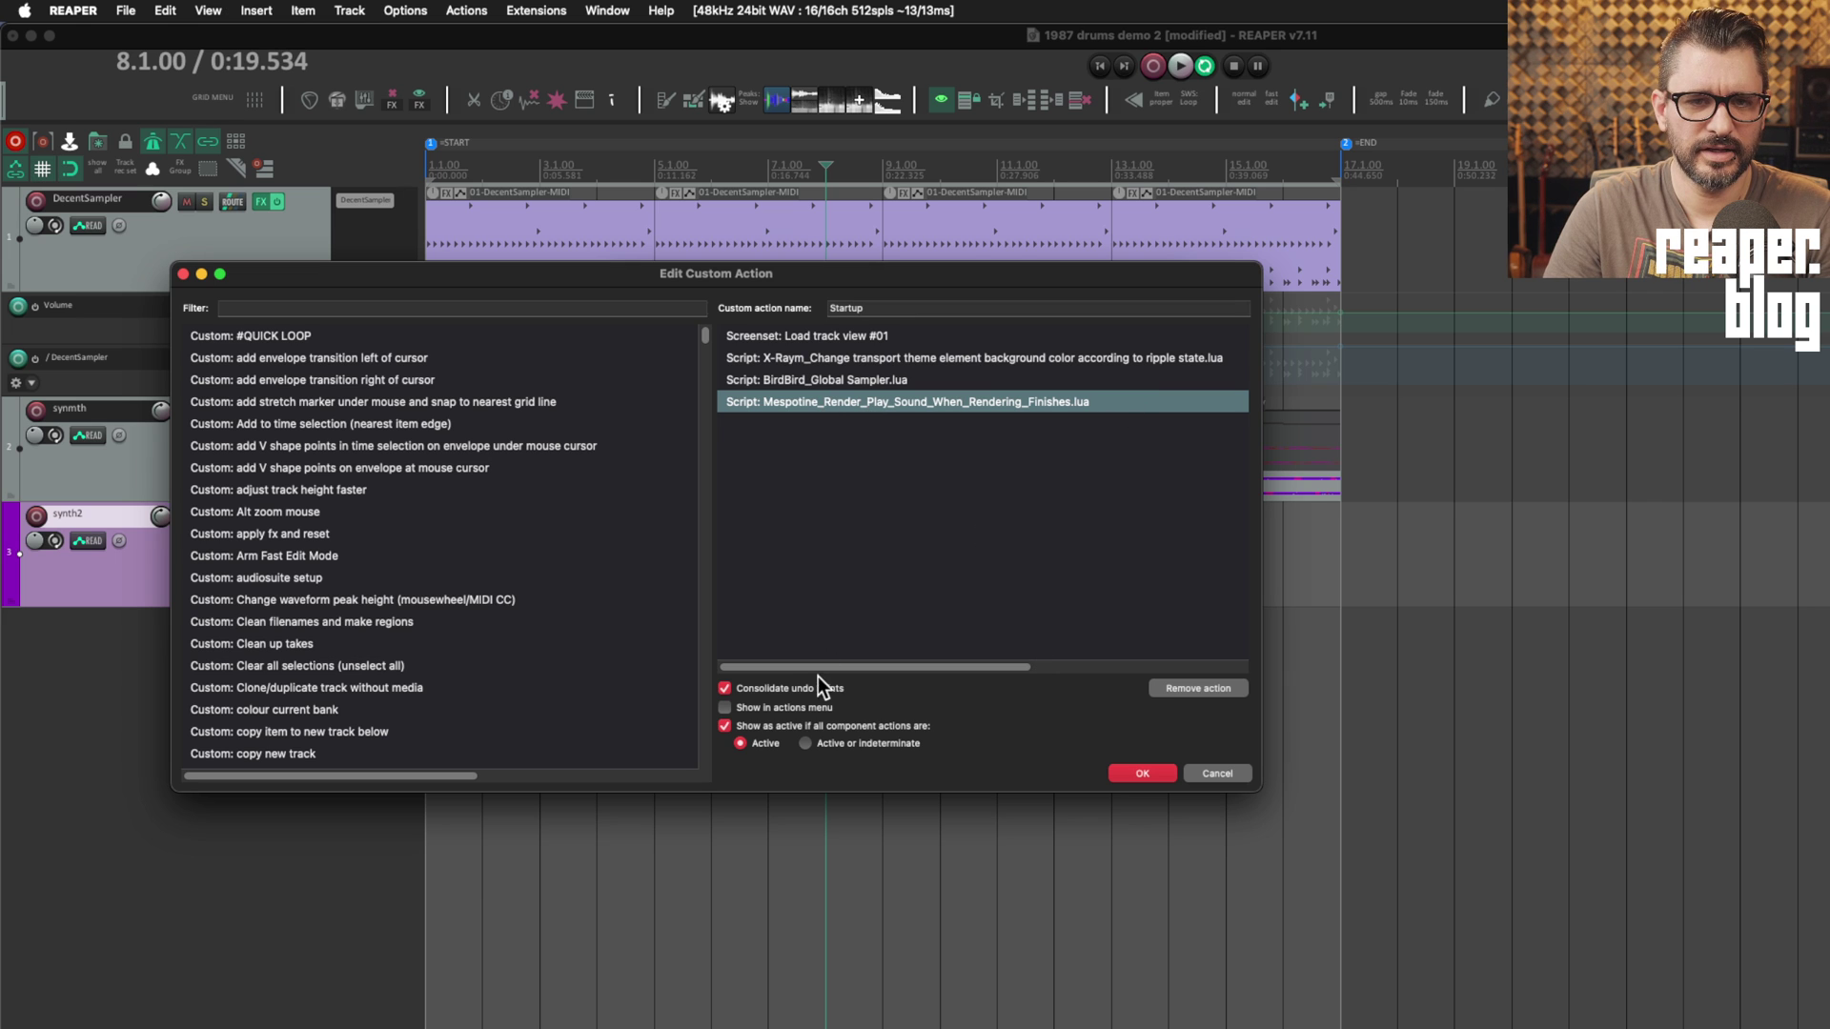
Step: Remove the Mespotine component and re-add the Play Sound When Rendering Finishes script via 'render play'
left_click(1207, 686)
left_click(386, 312)
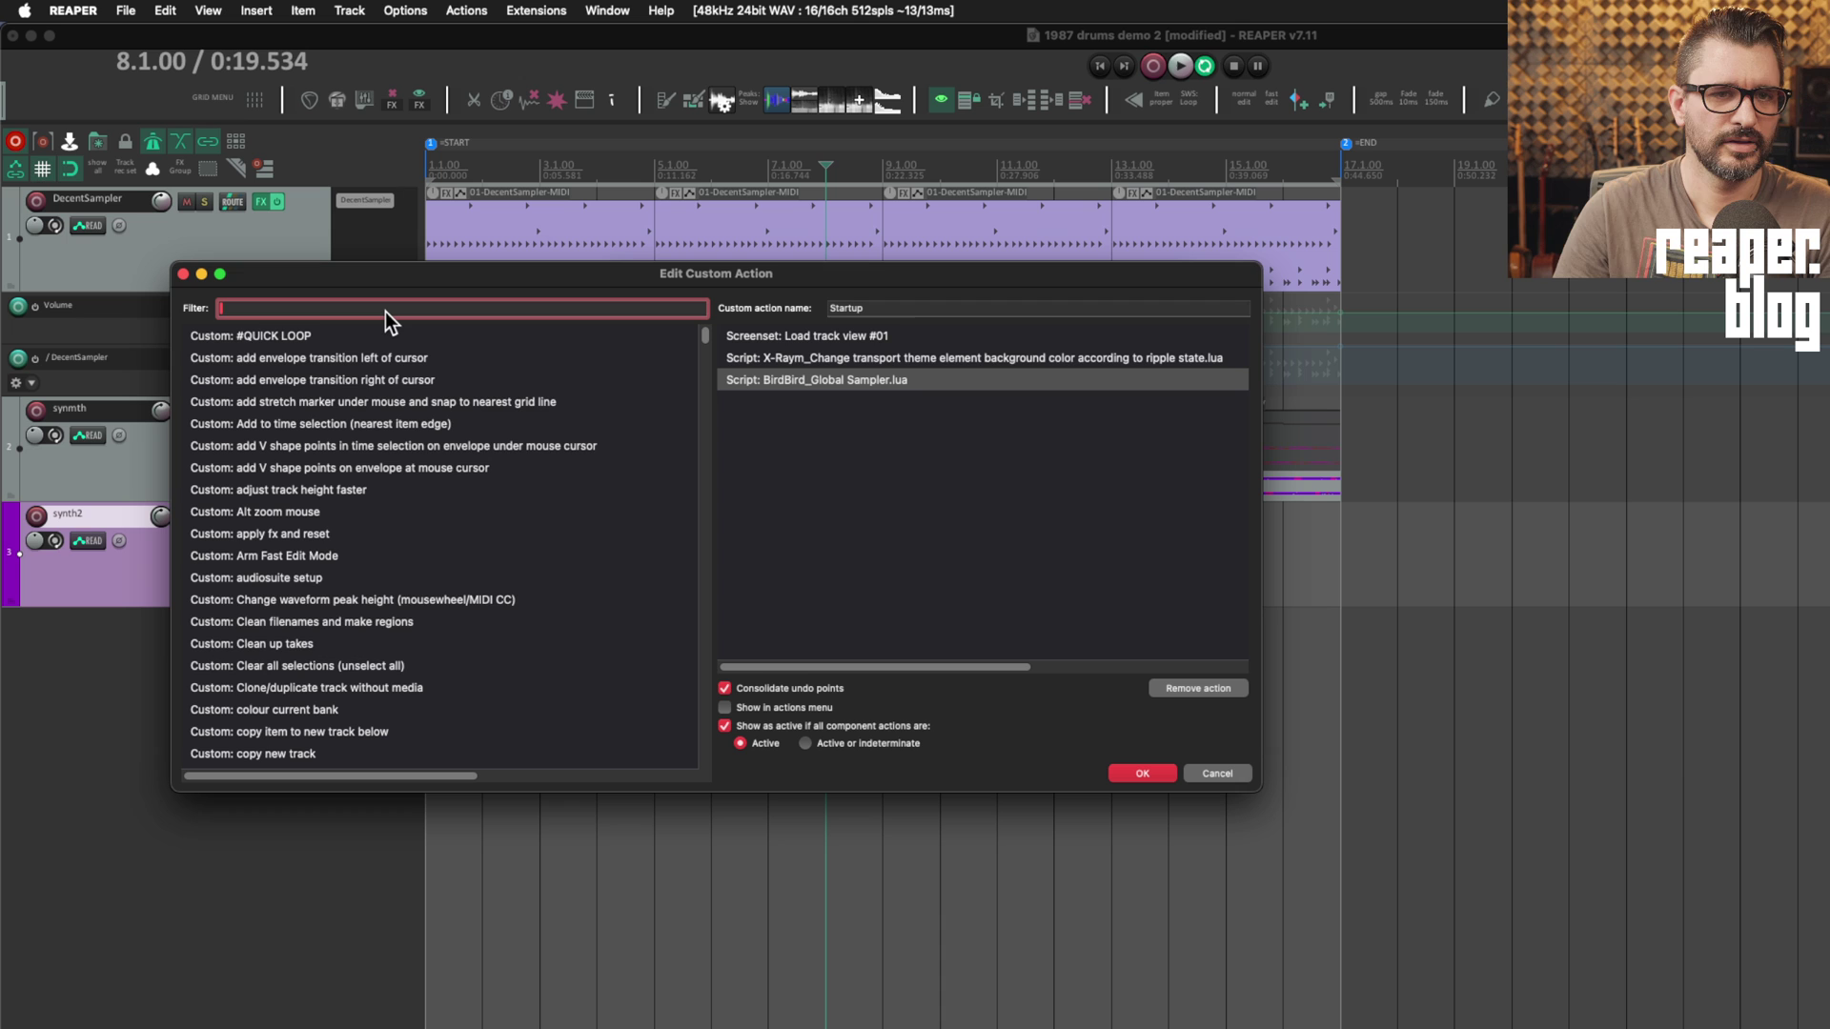
type("render")
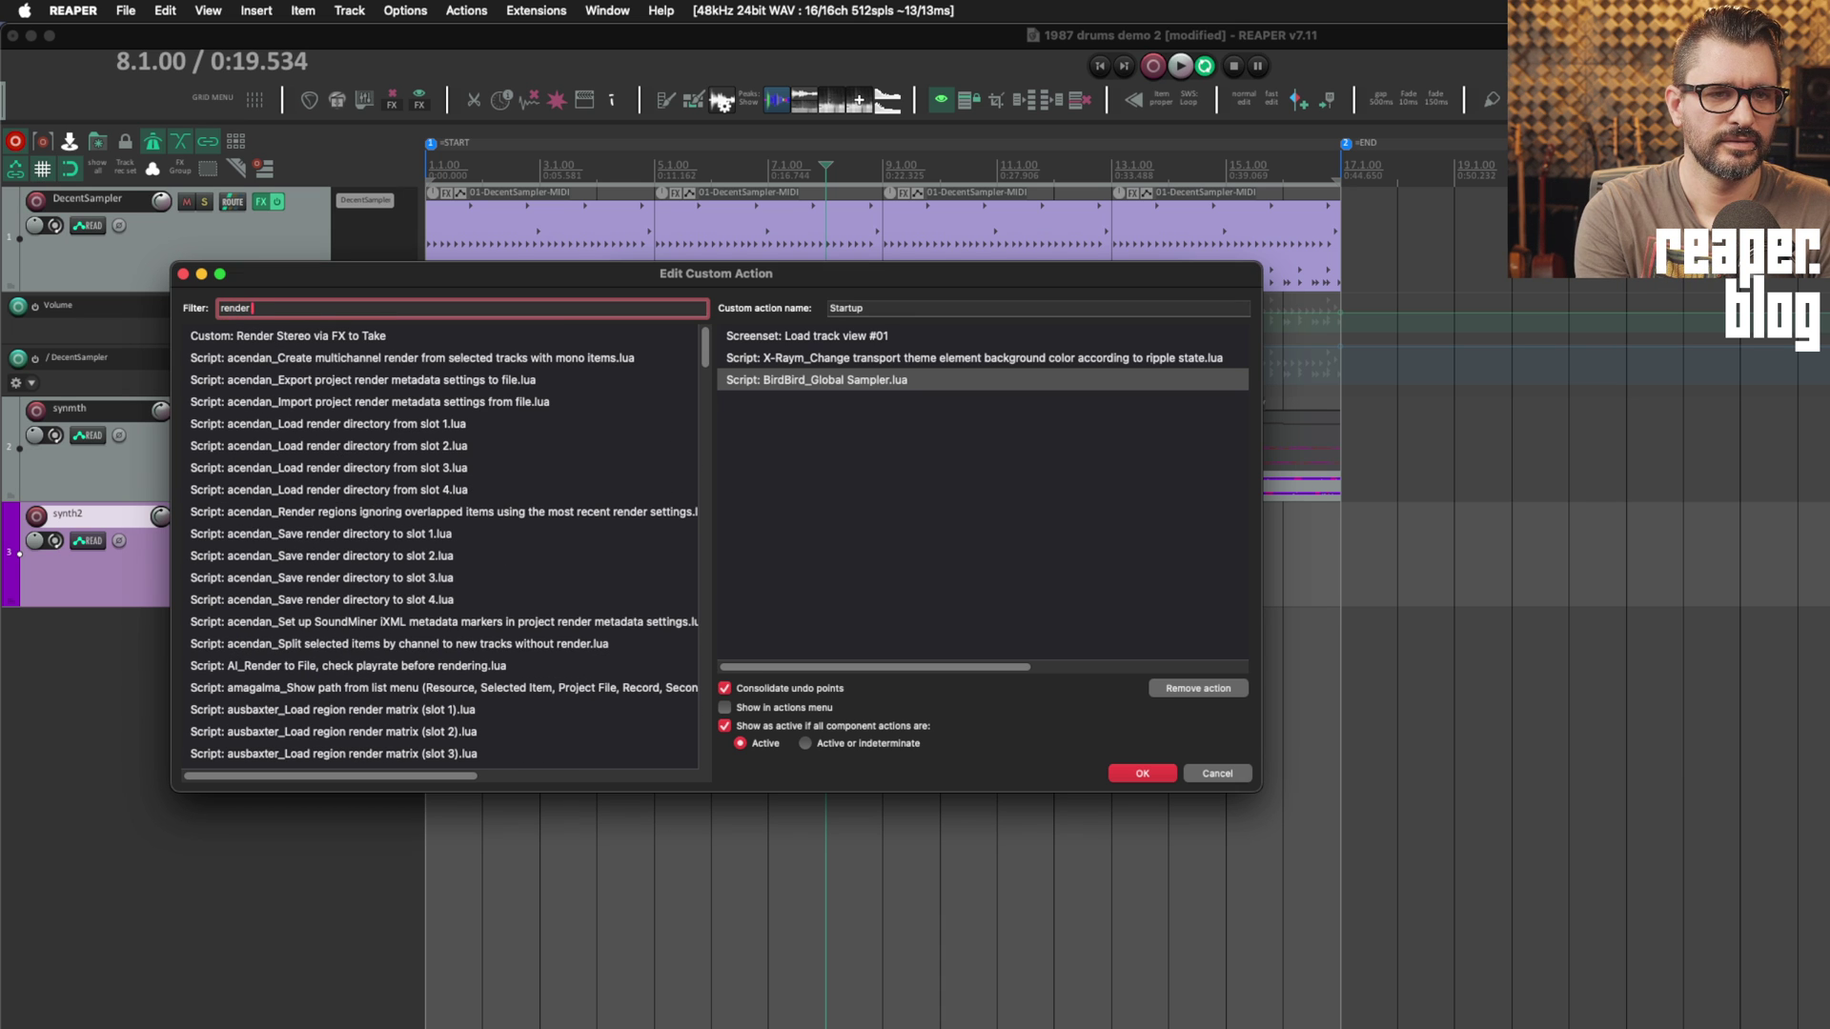
type(" play")
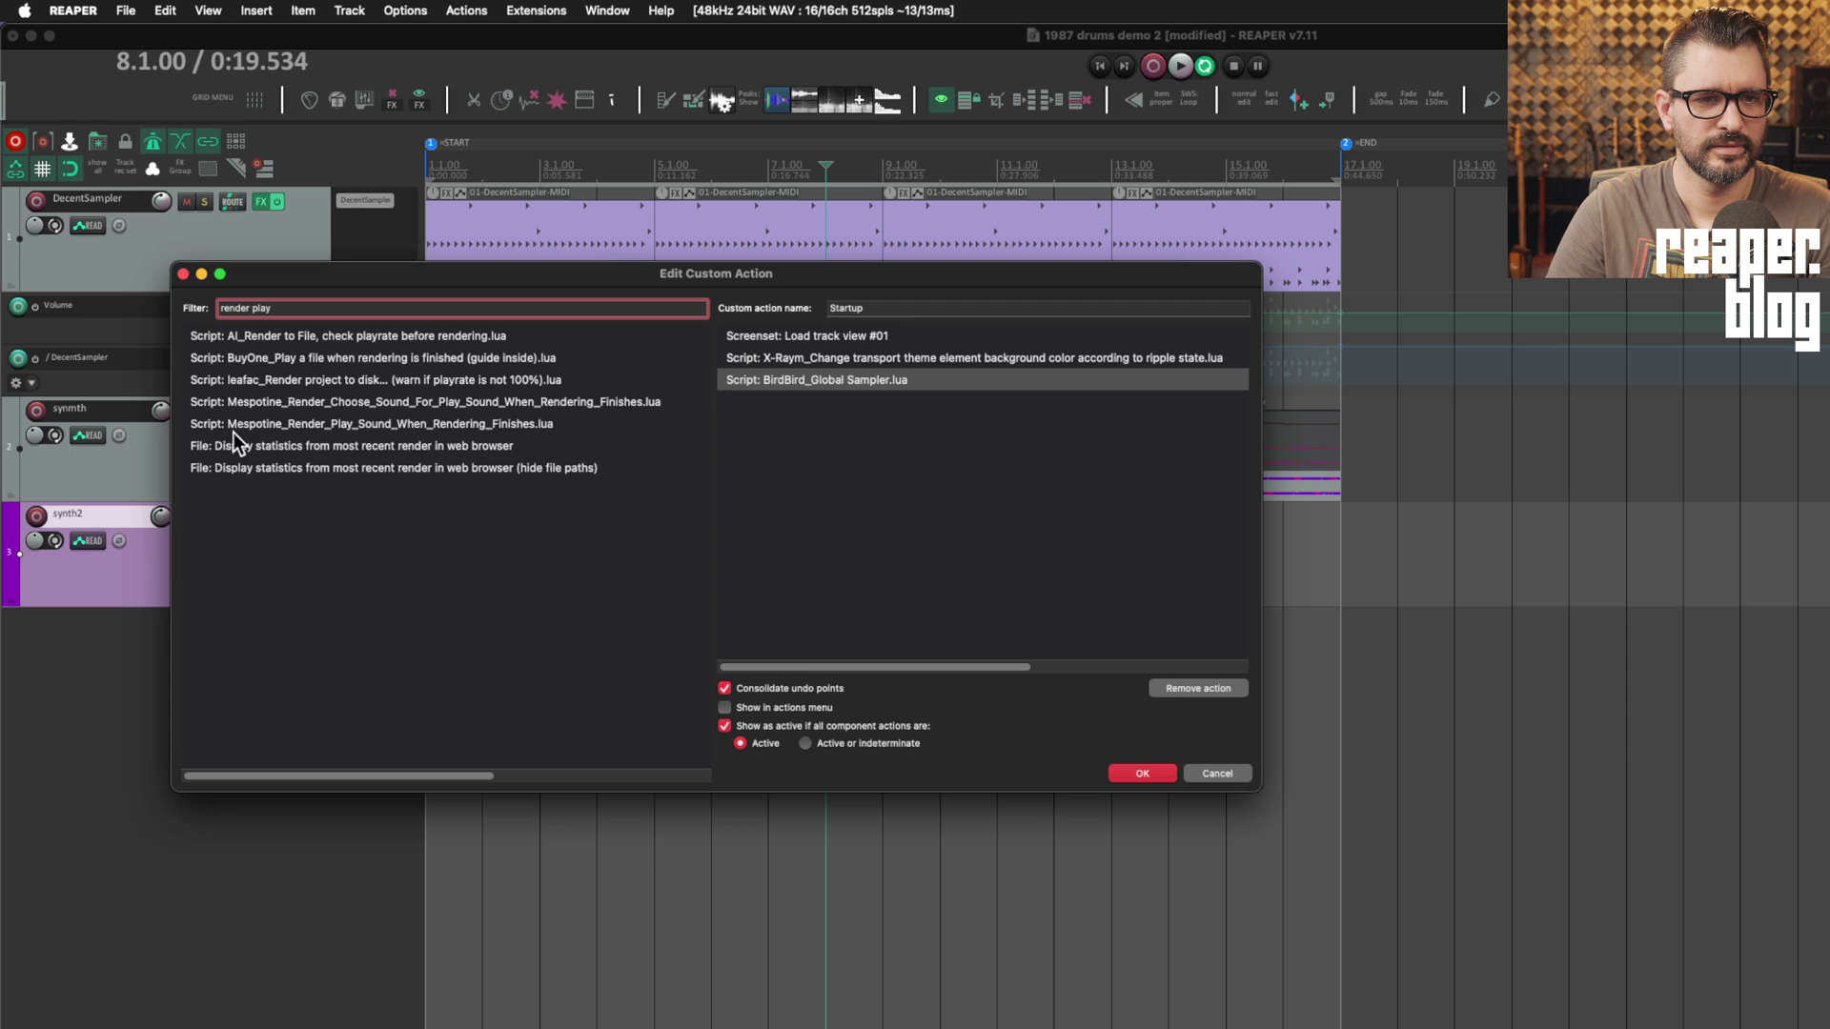
double_click(384, 426)
left_click(889, 629)
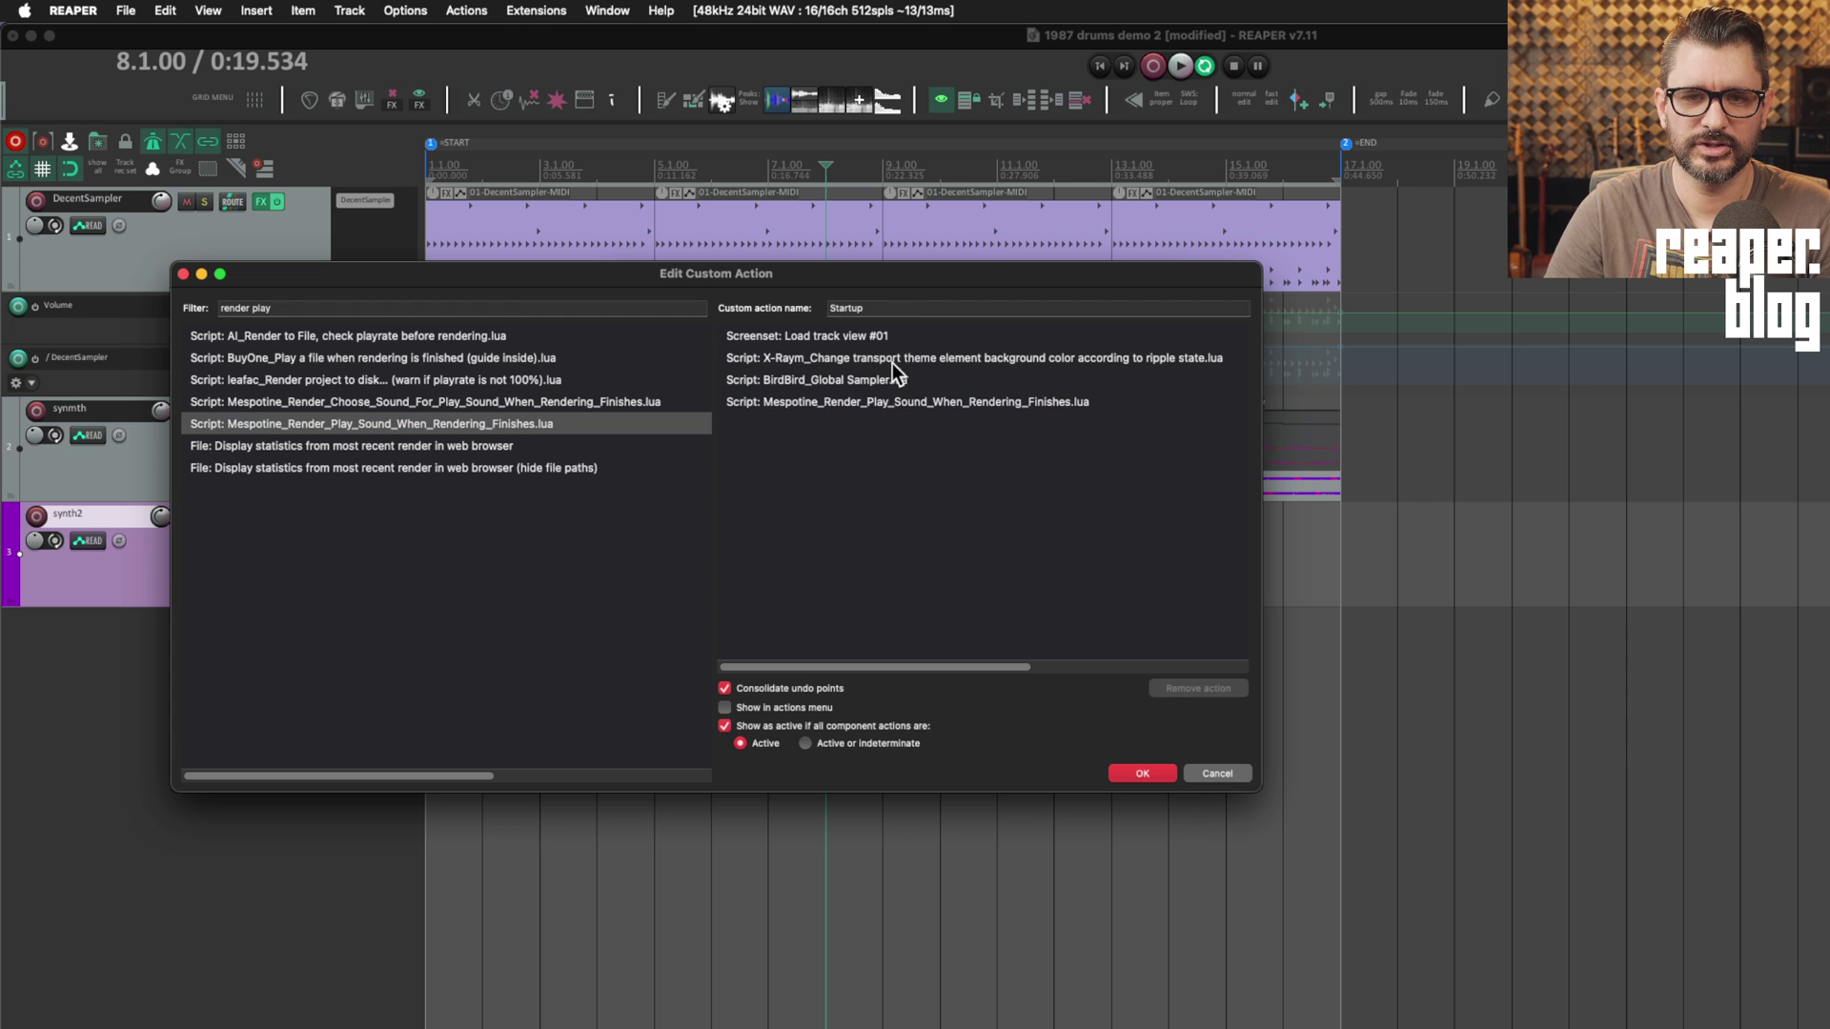
left_click(873, 408)
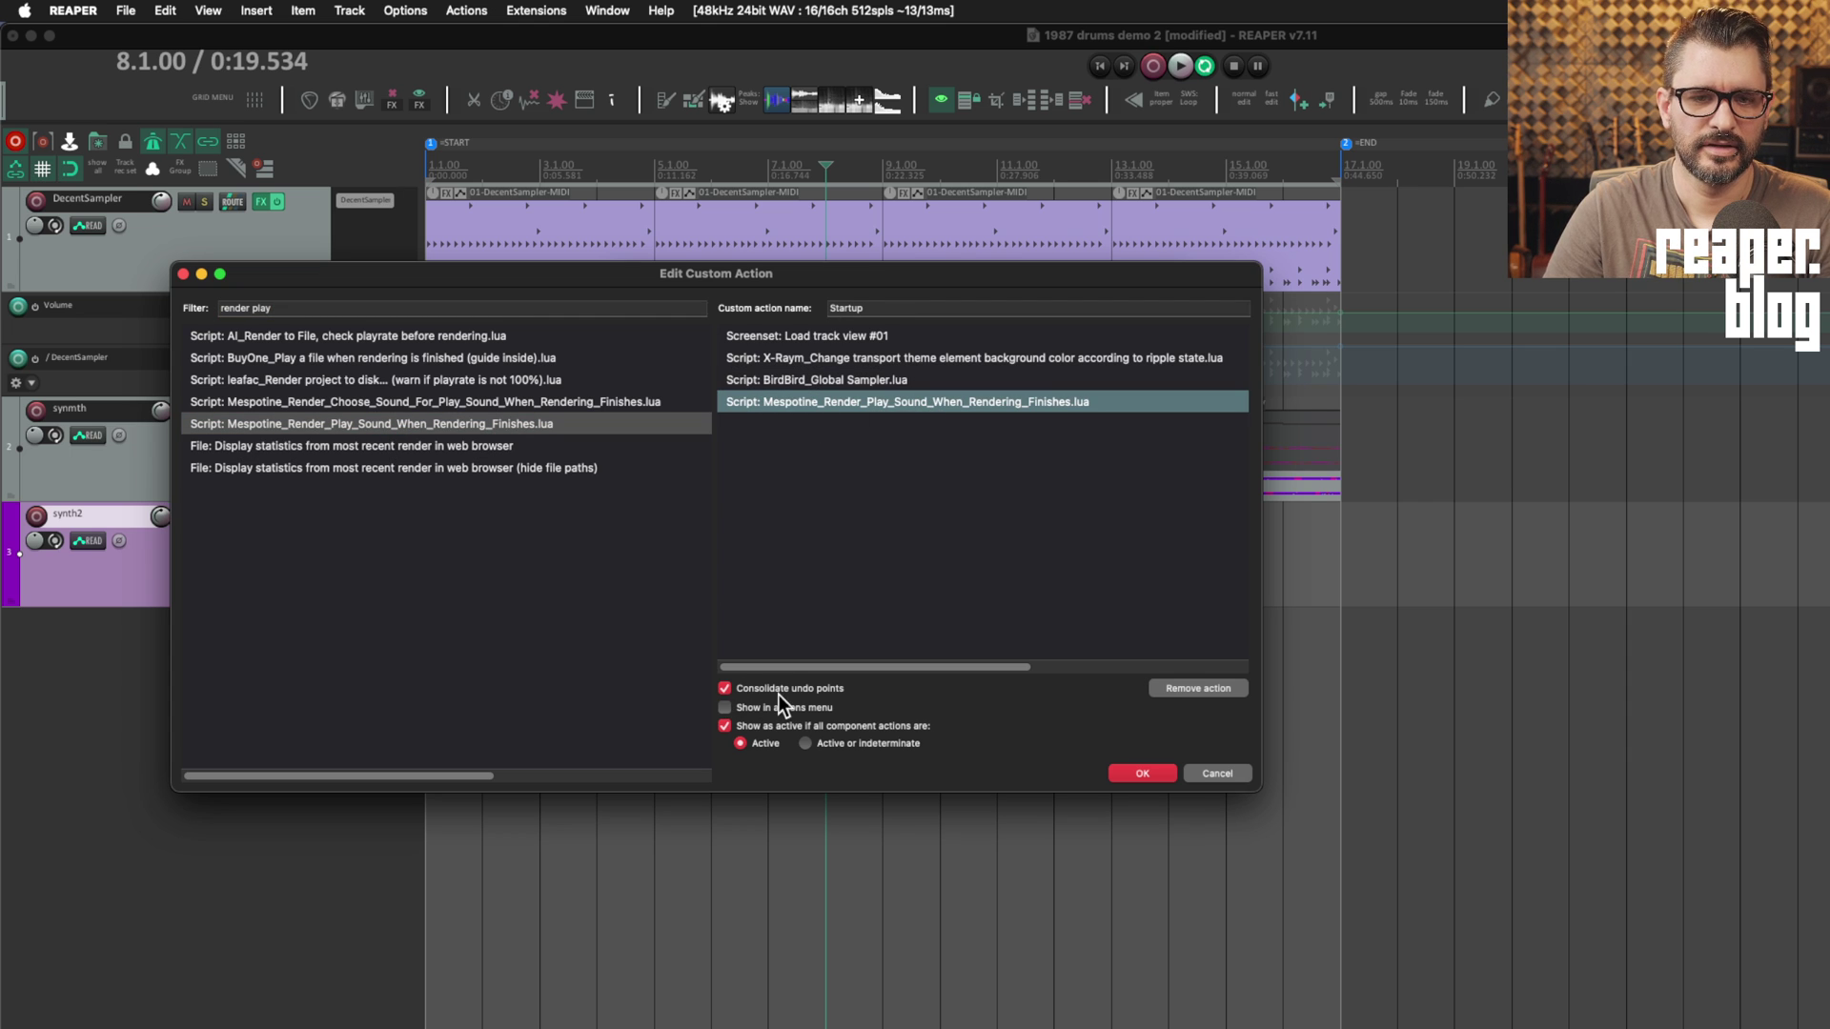
Step: Save the edited Startup action and copy the Custom: Startup command ID
left_click(1138, 774)
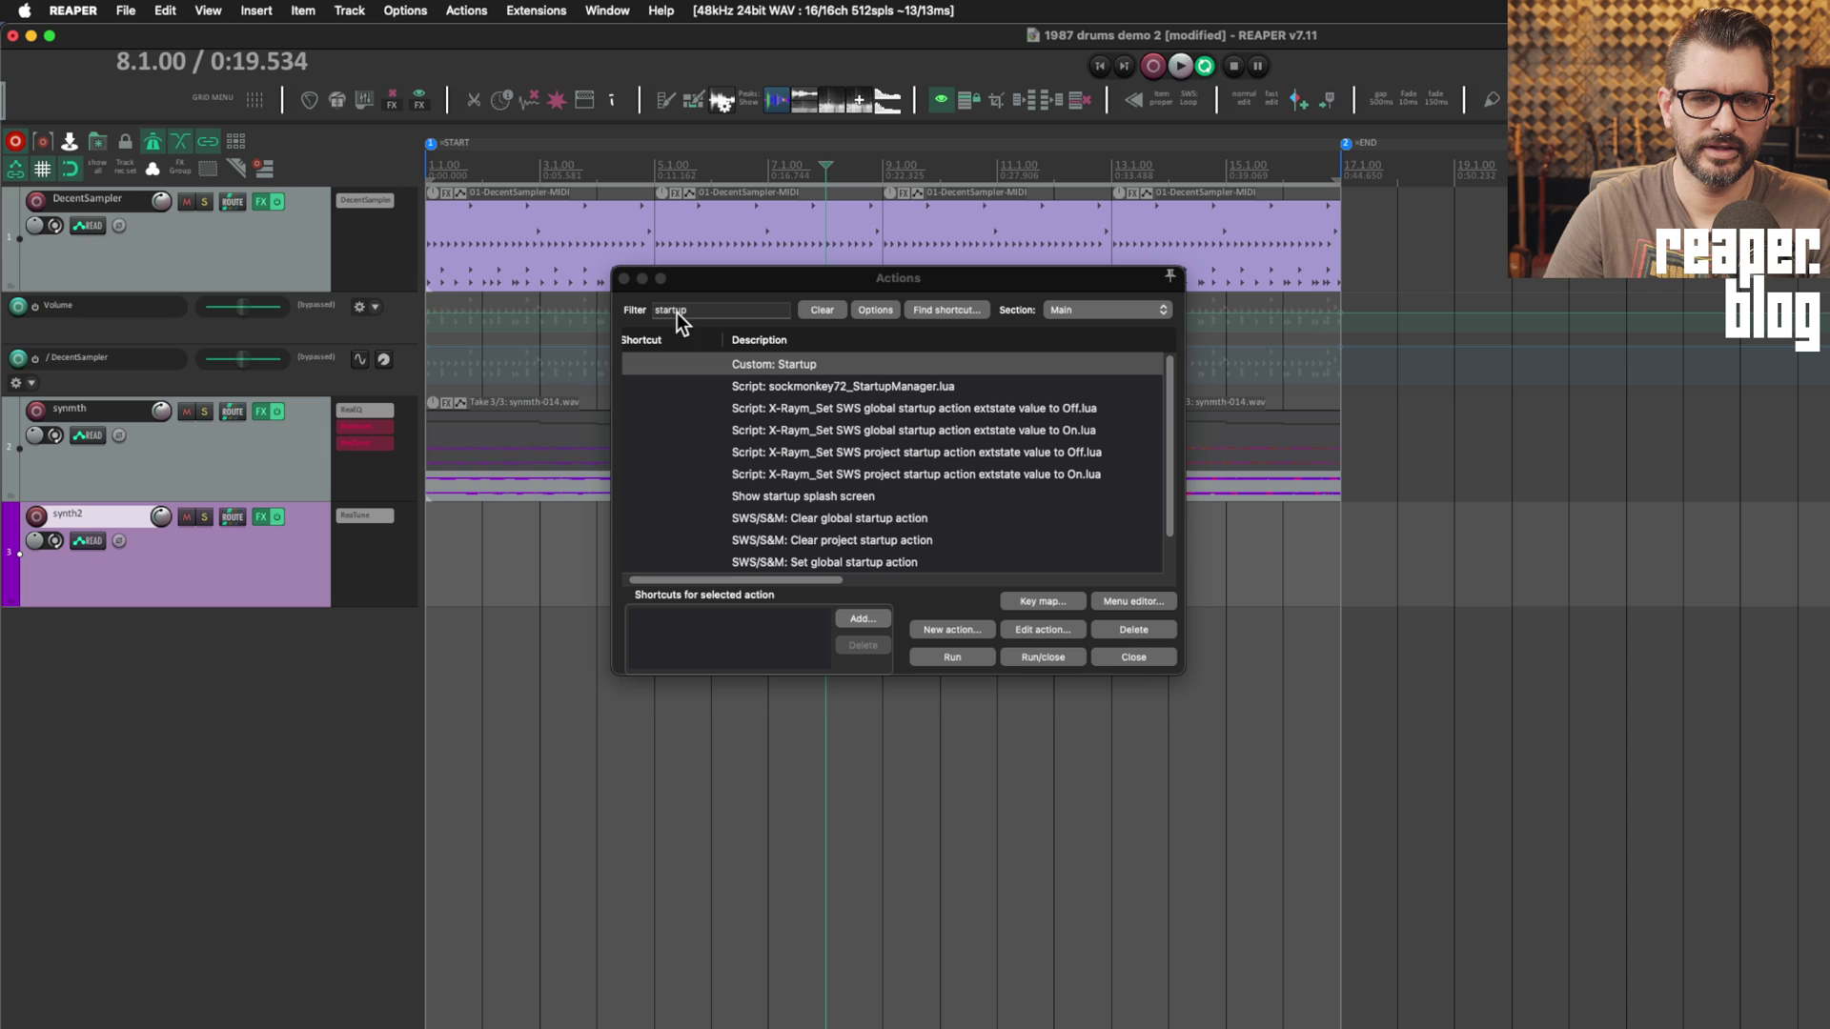
left_click(793, 366)
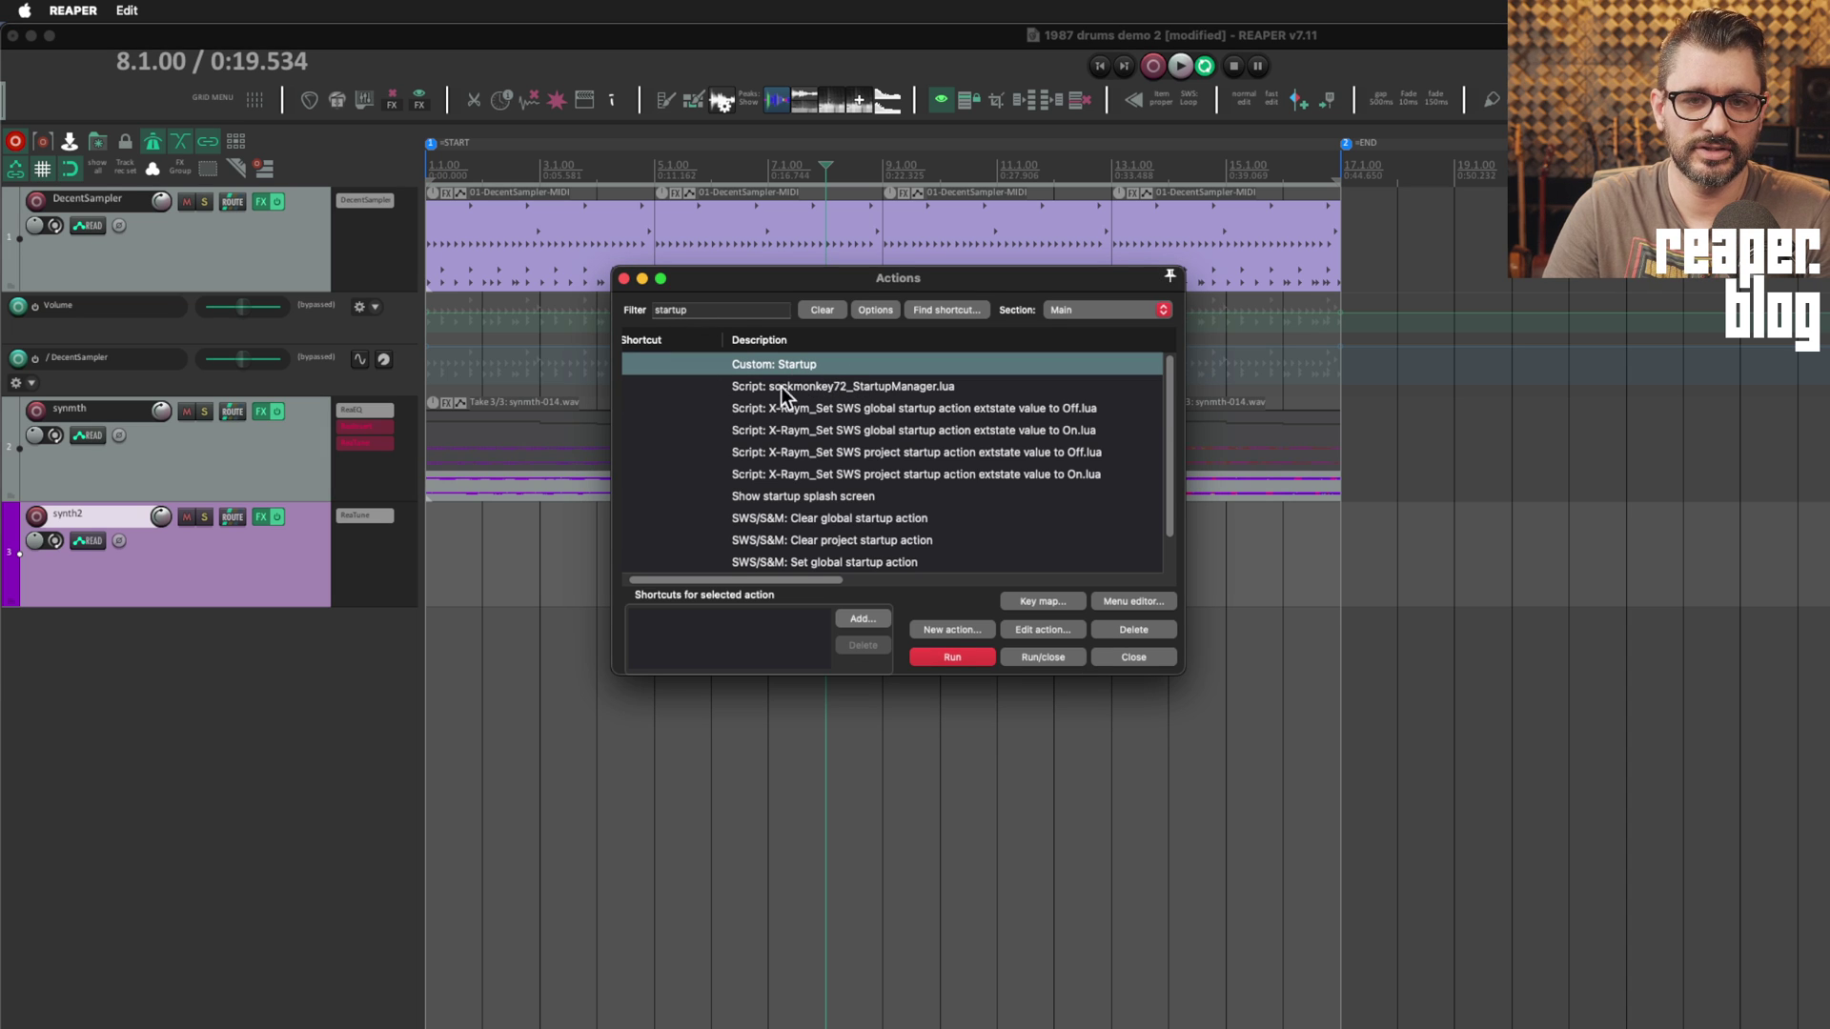
right_click(820, 368)
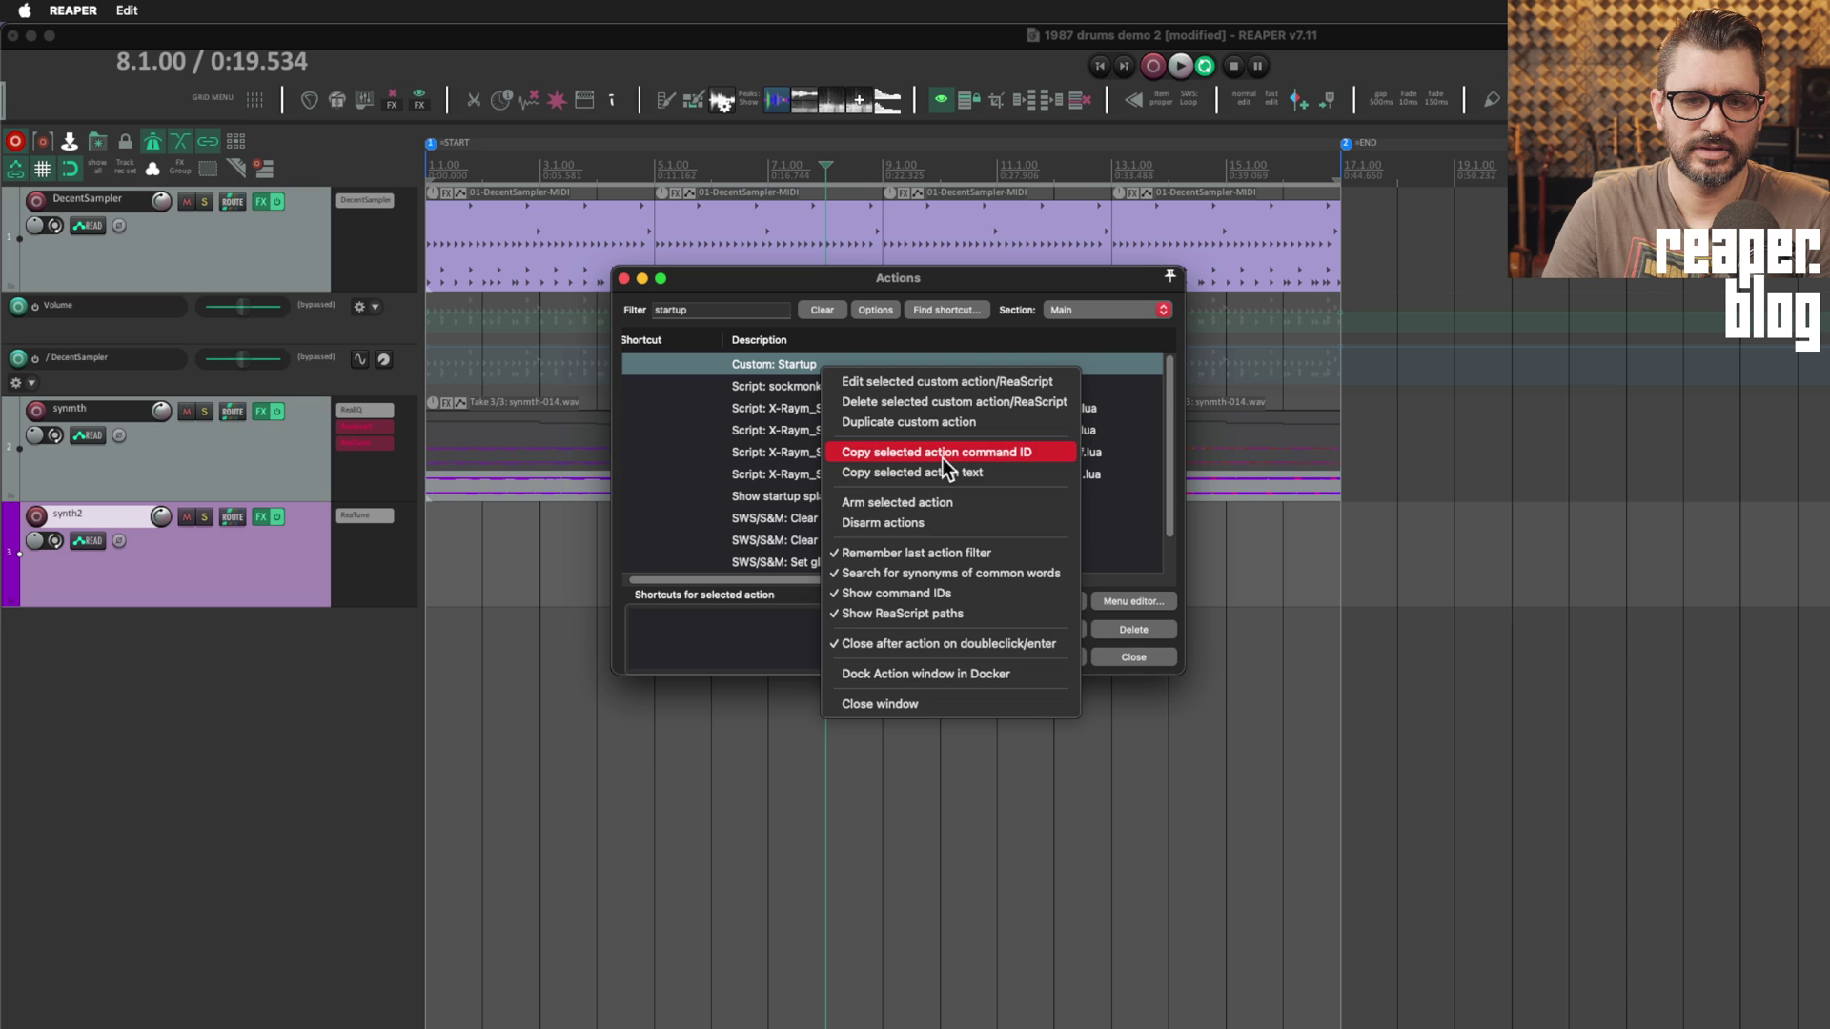
left_click(1037, 456)
Step: Run SWS/S&M: Set global startup action with the pasted Custom: Startup command ID
scroll(930, 517, "down", 2)
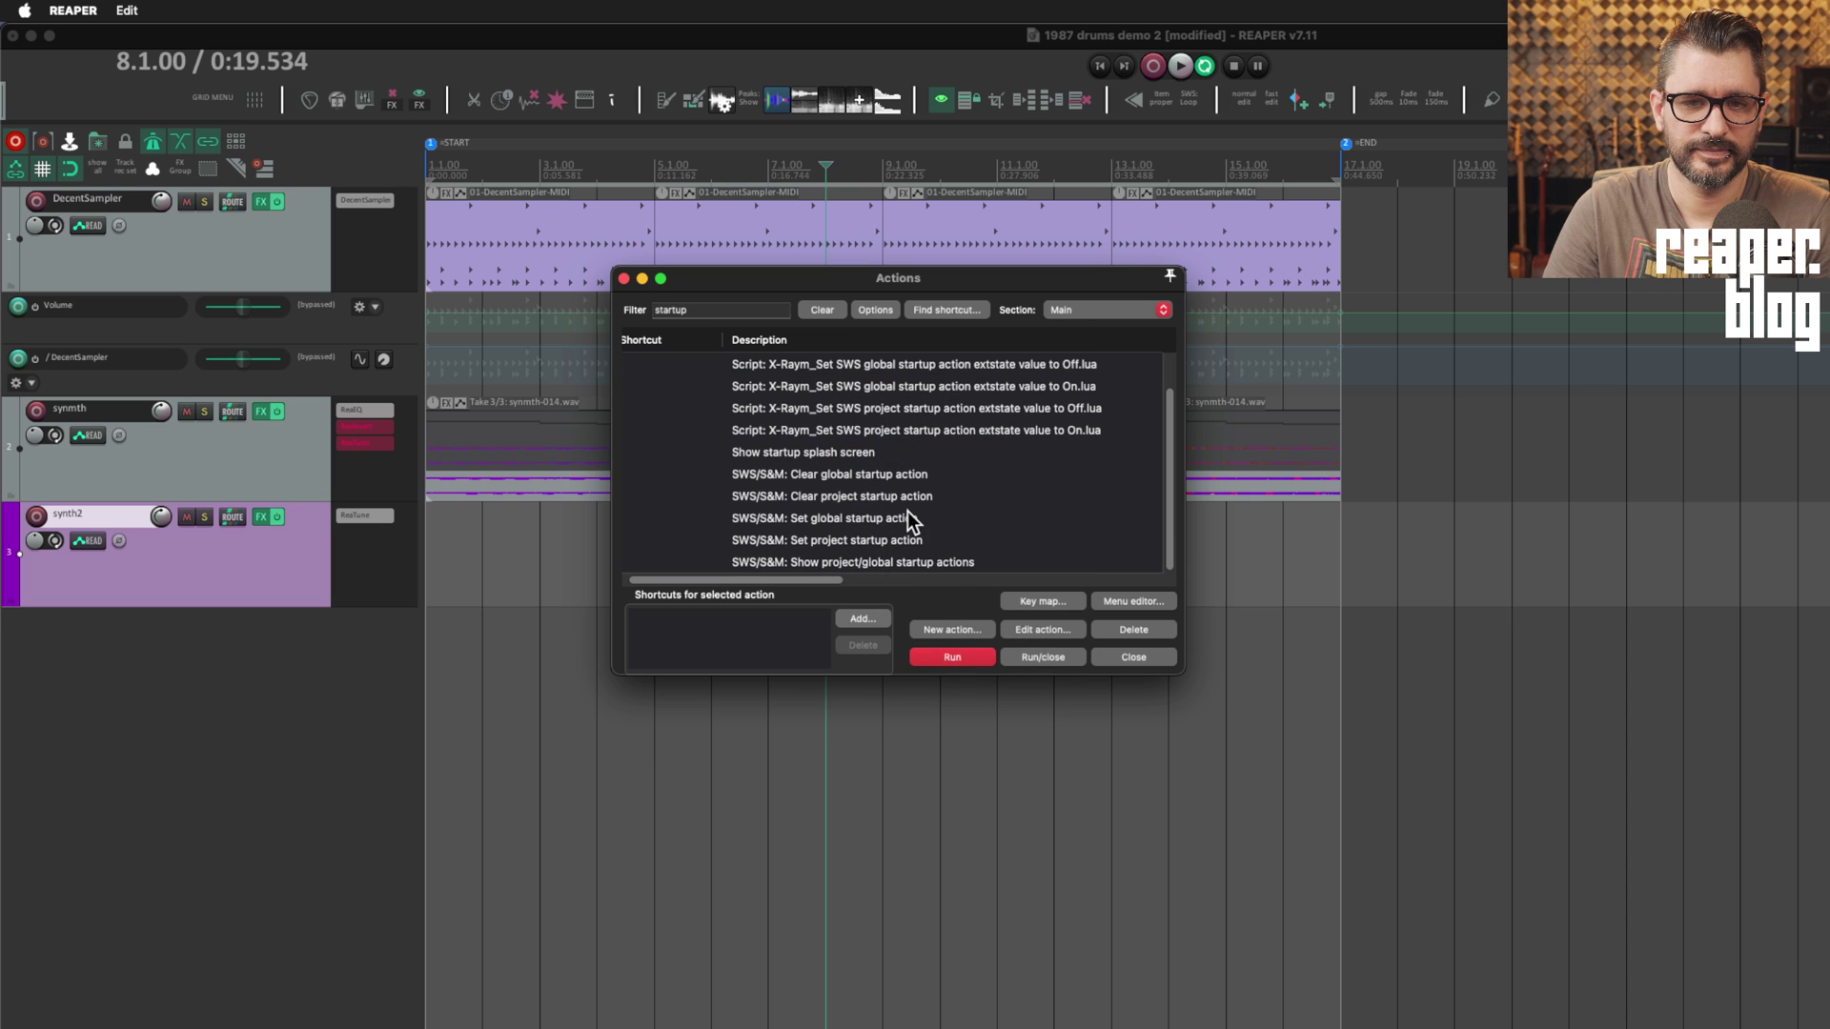
left_click(825, 522)
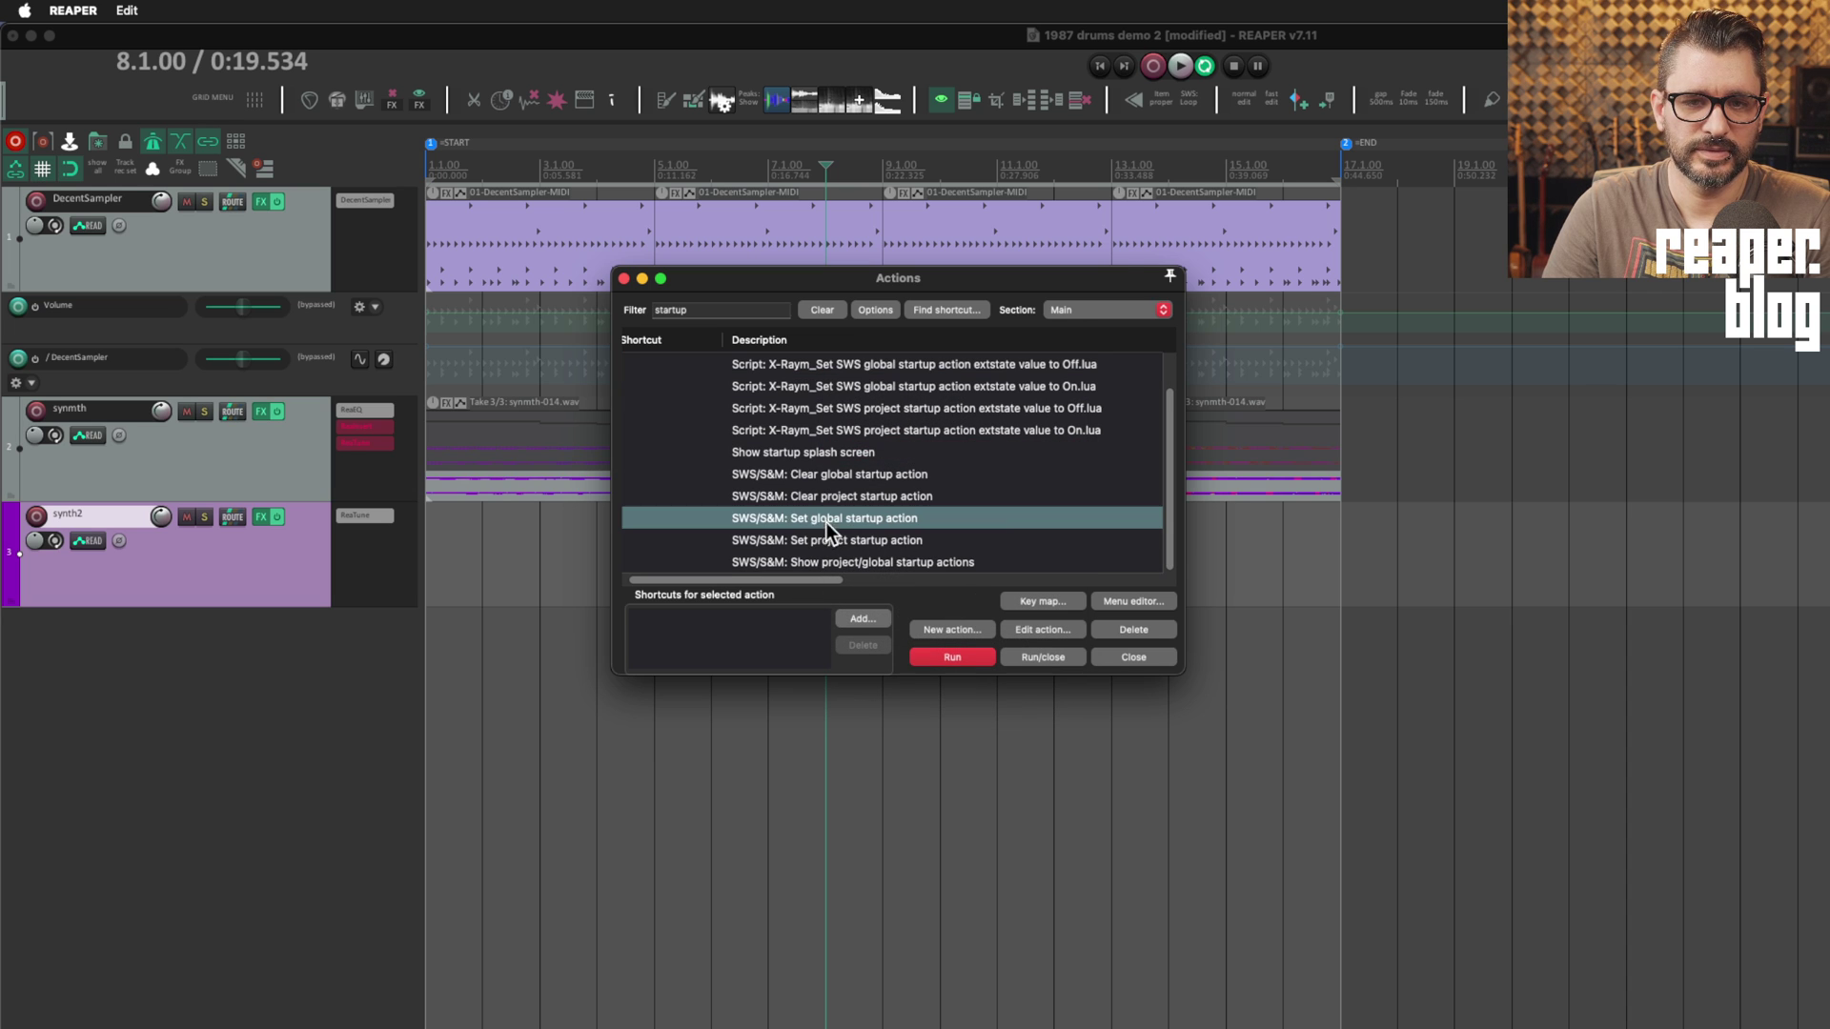
left_click(953, 656)
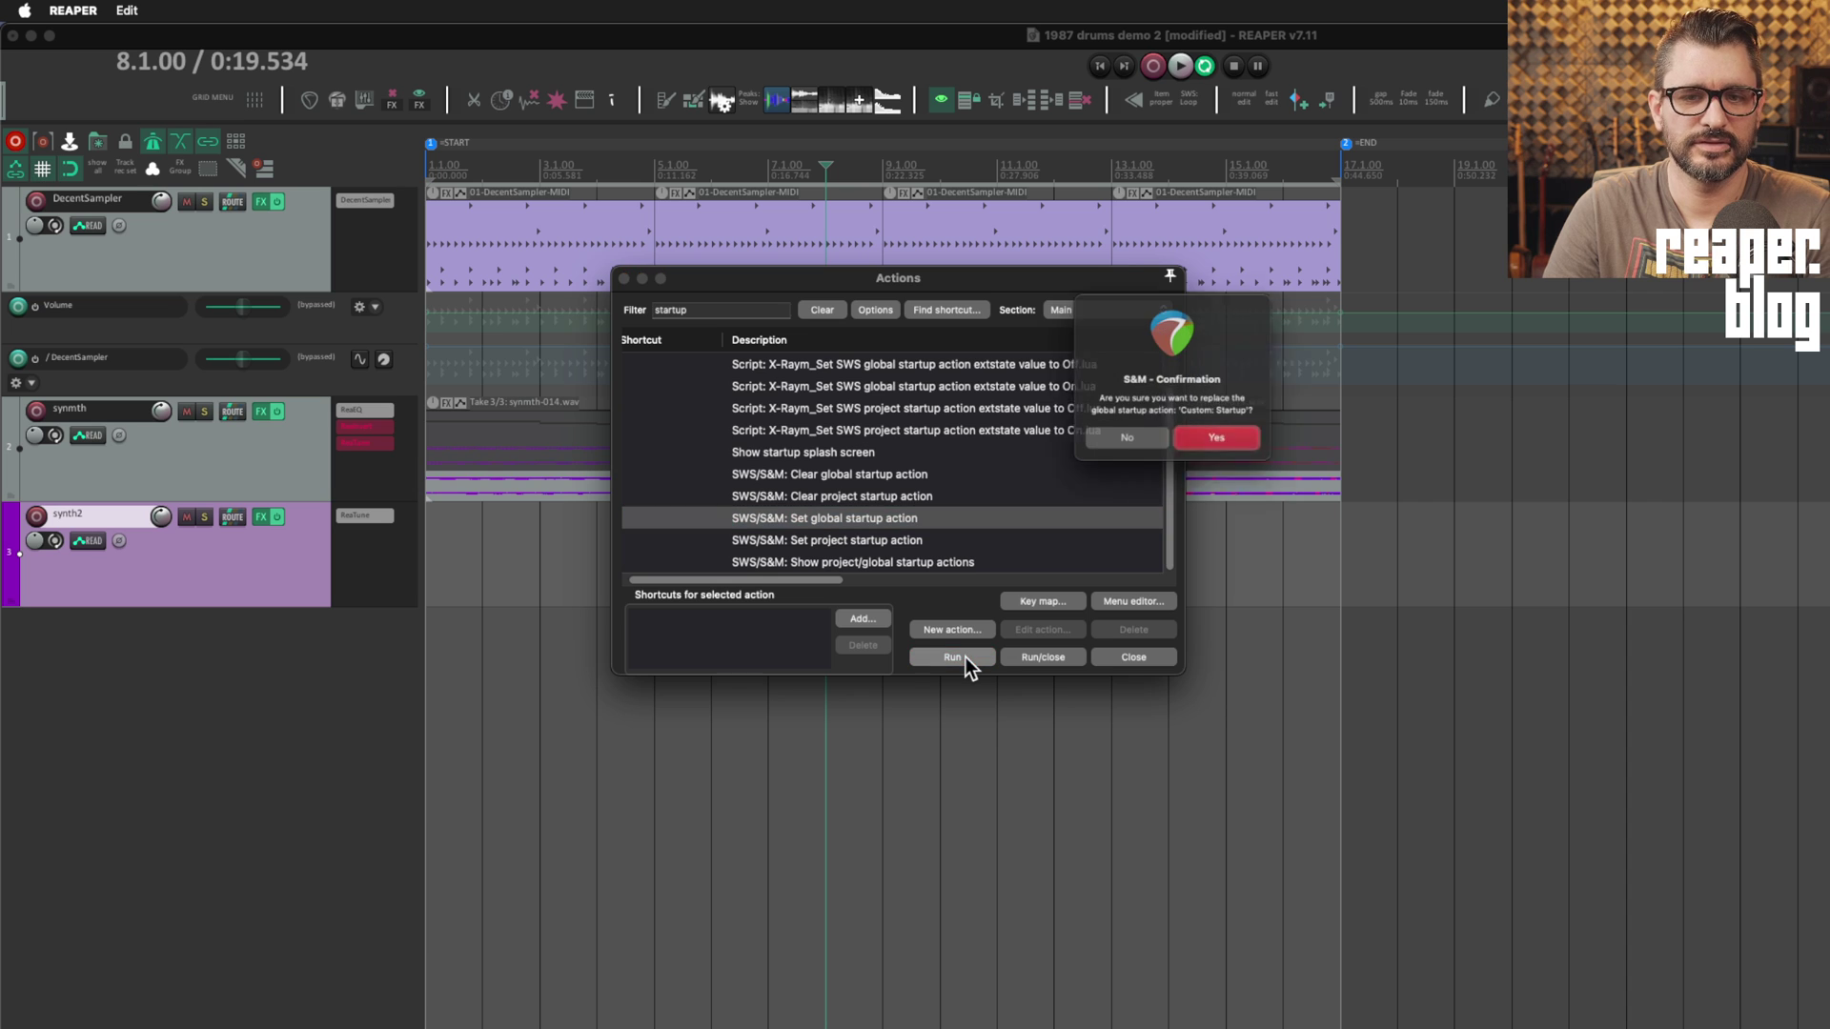
left_click(1214, 456)
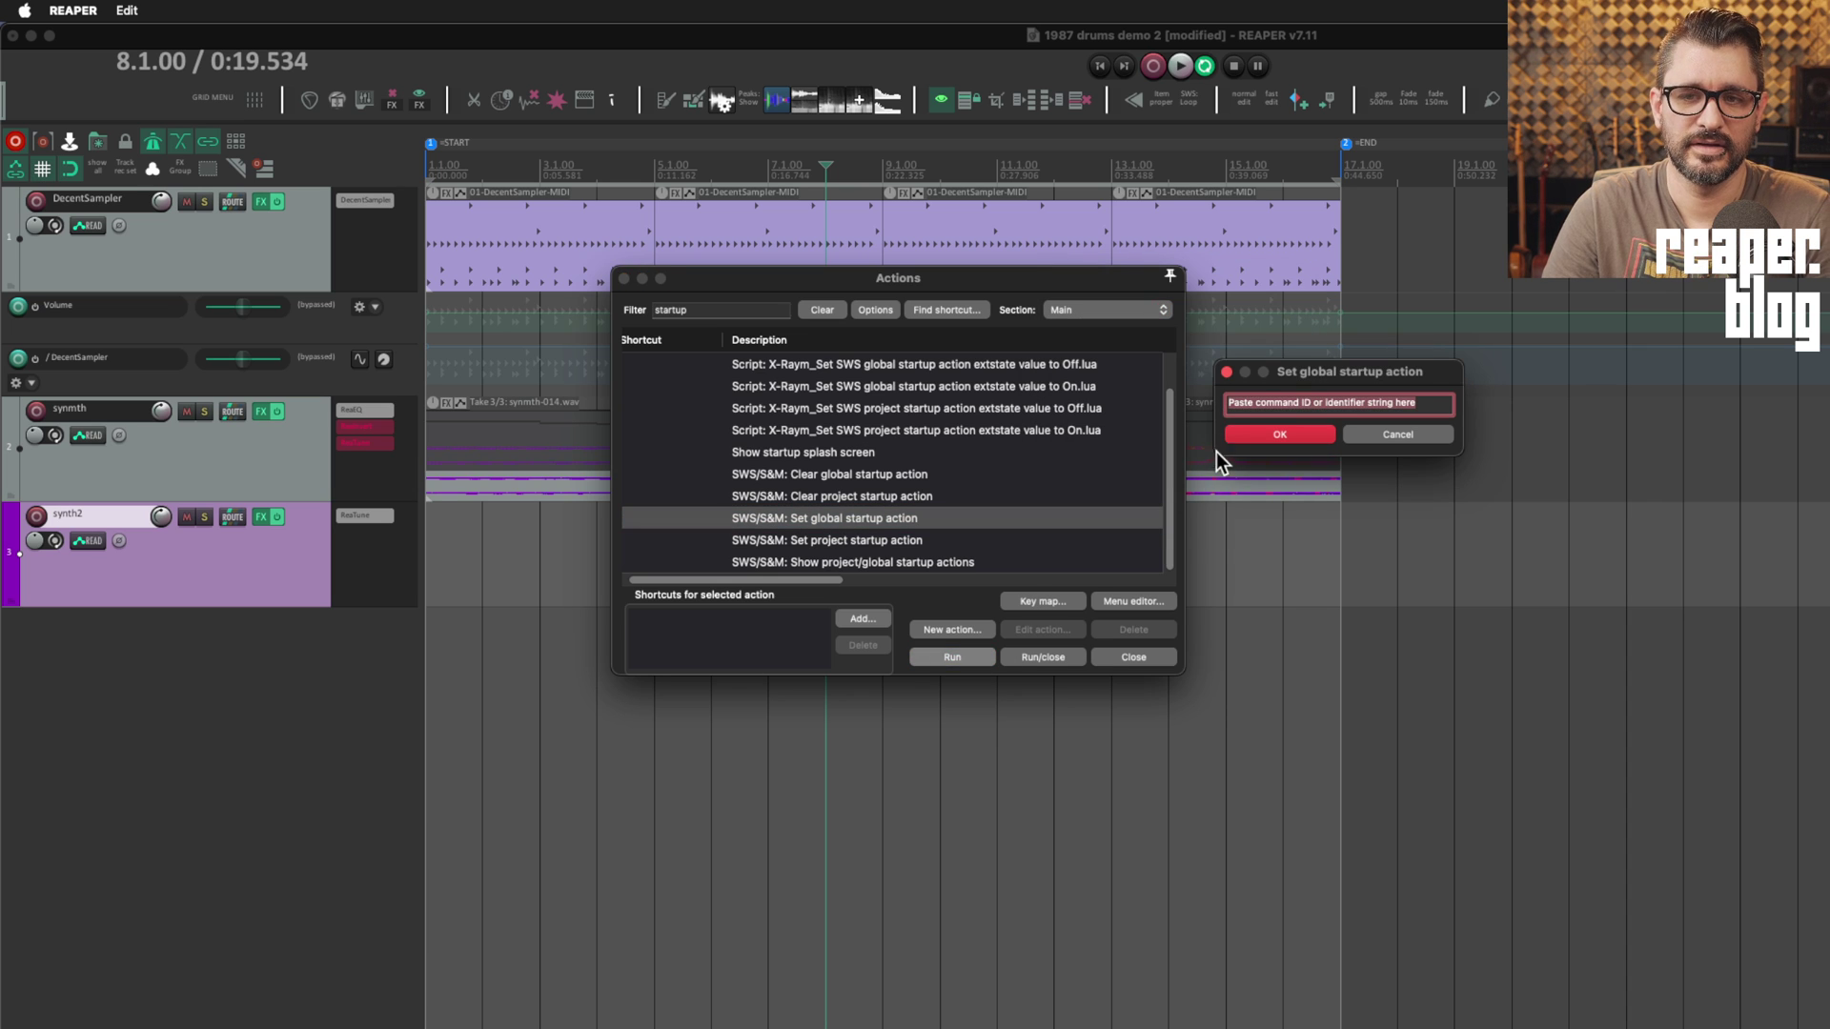
left_click_drag(1291, 376, 922, 387)
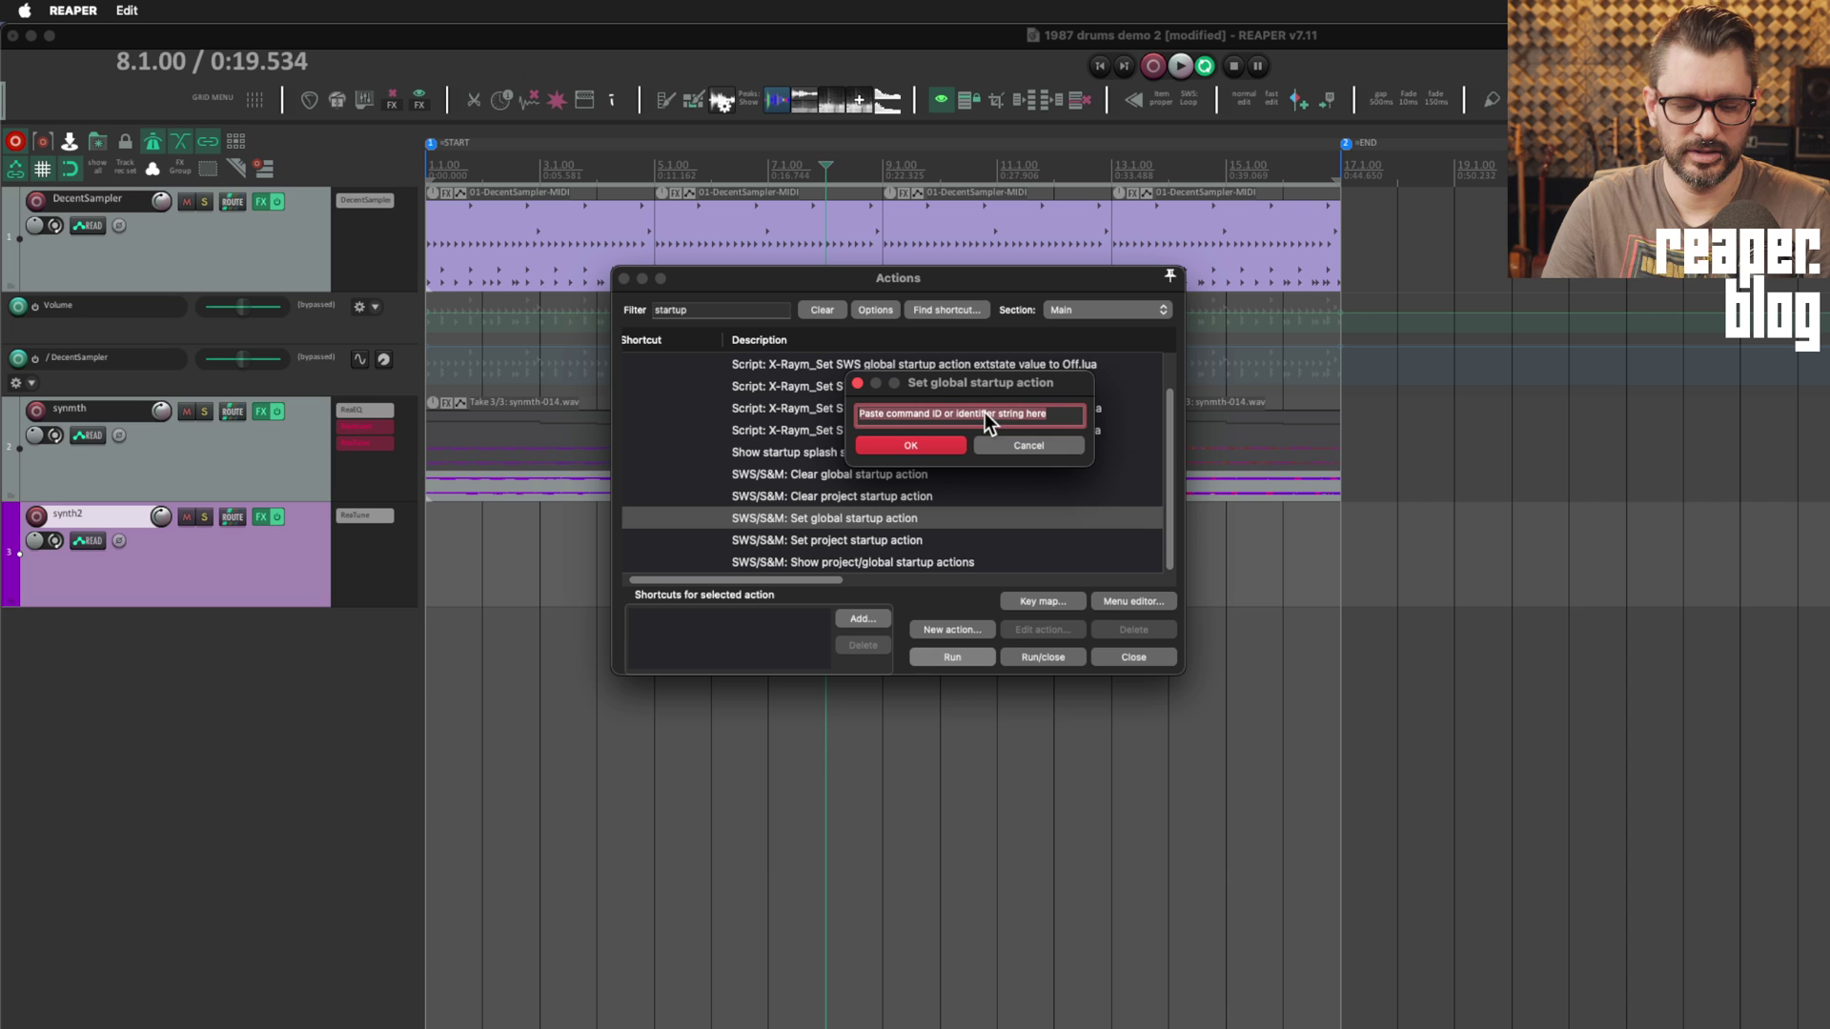
key("super+v")
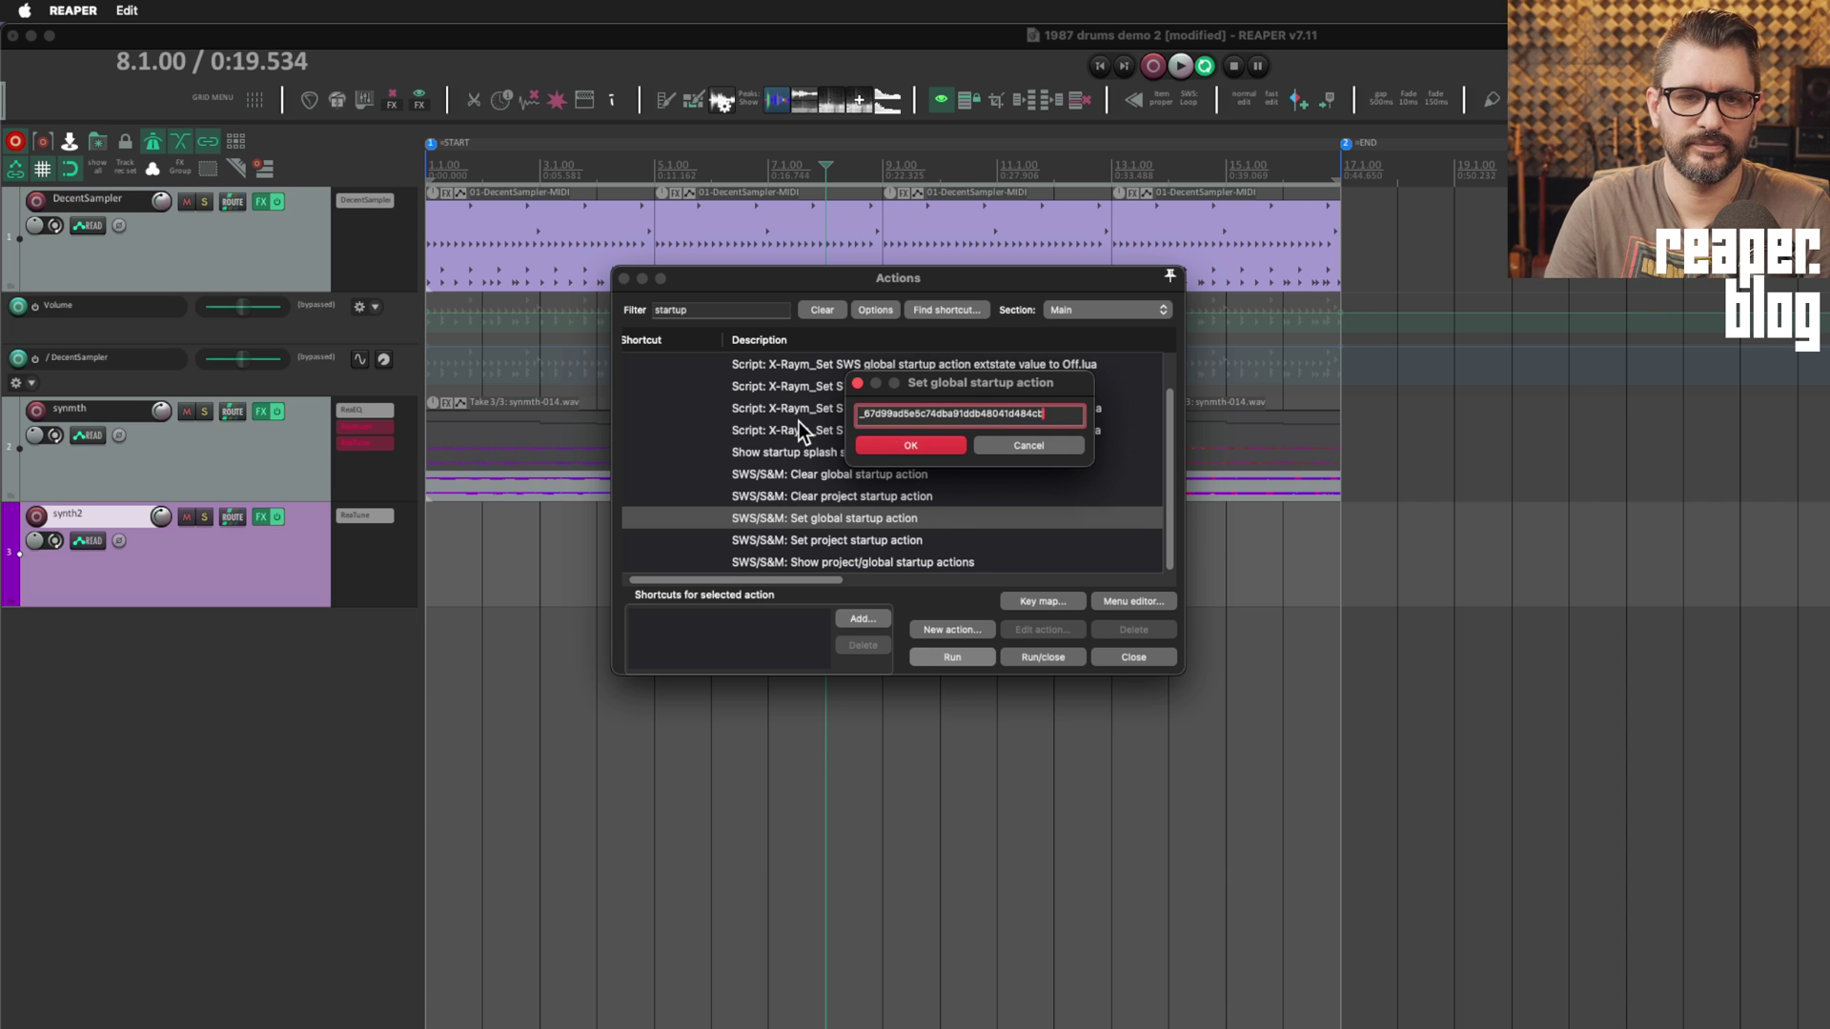
left_click(917, 443)
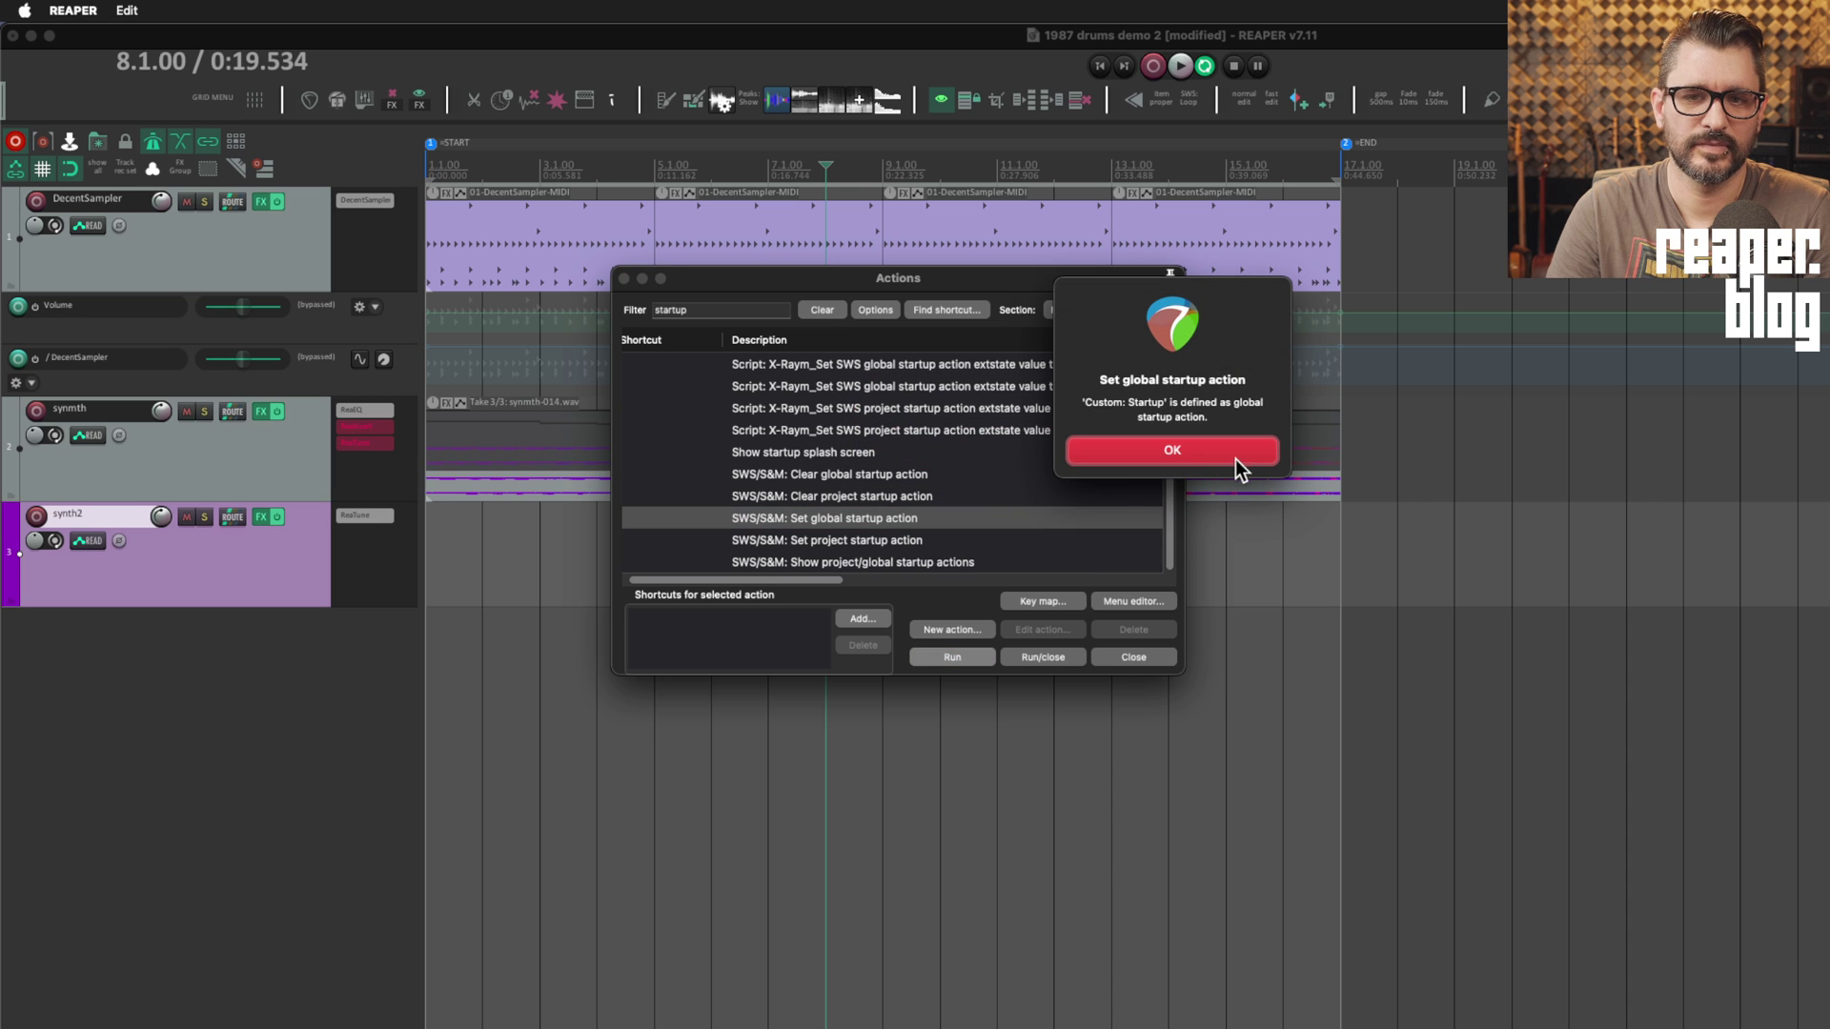
left_click(1166, 454)
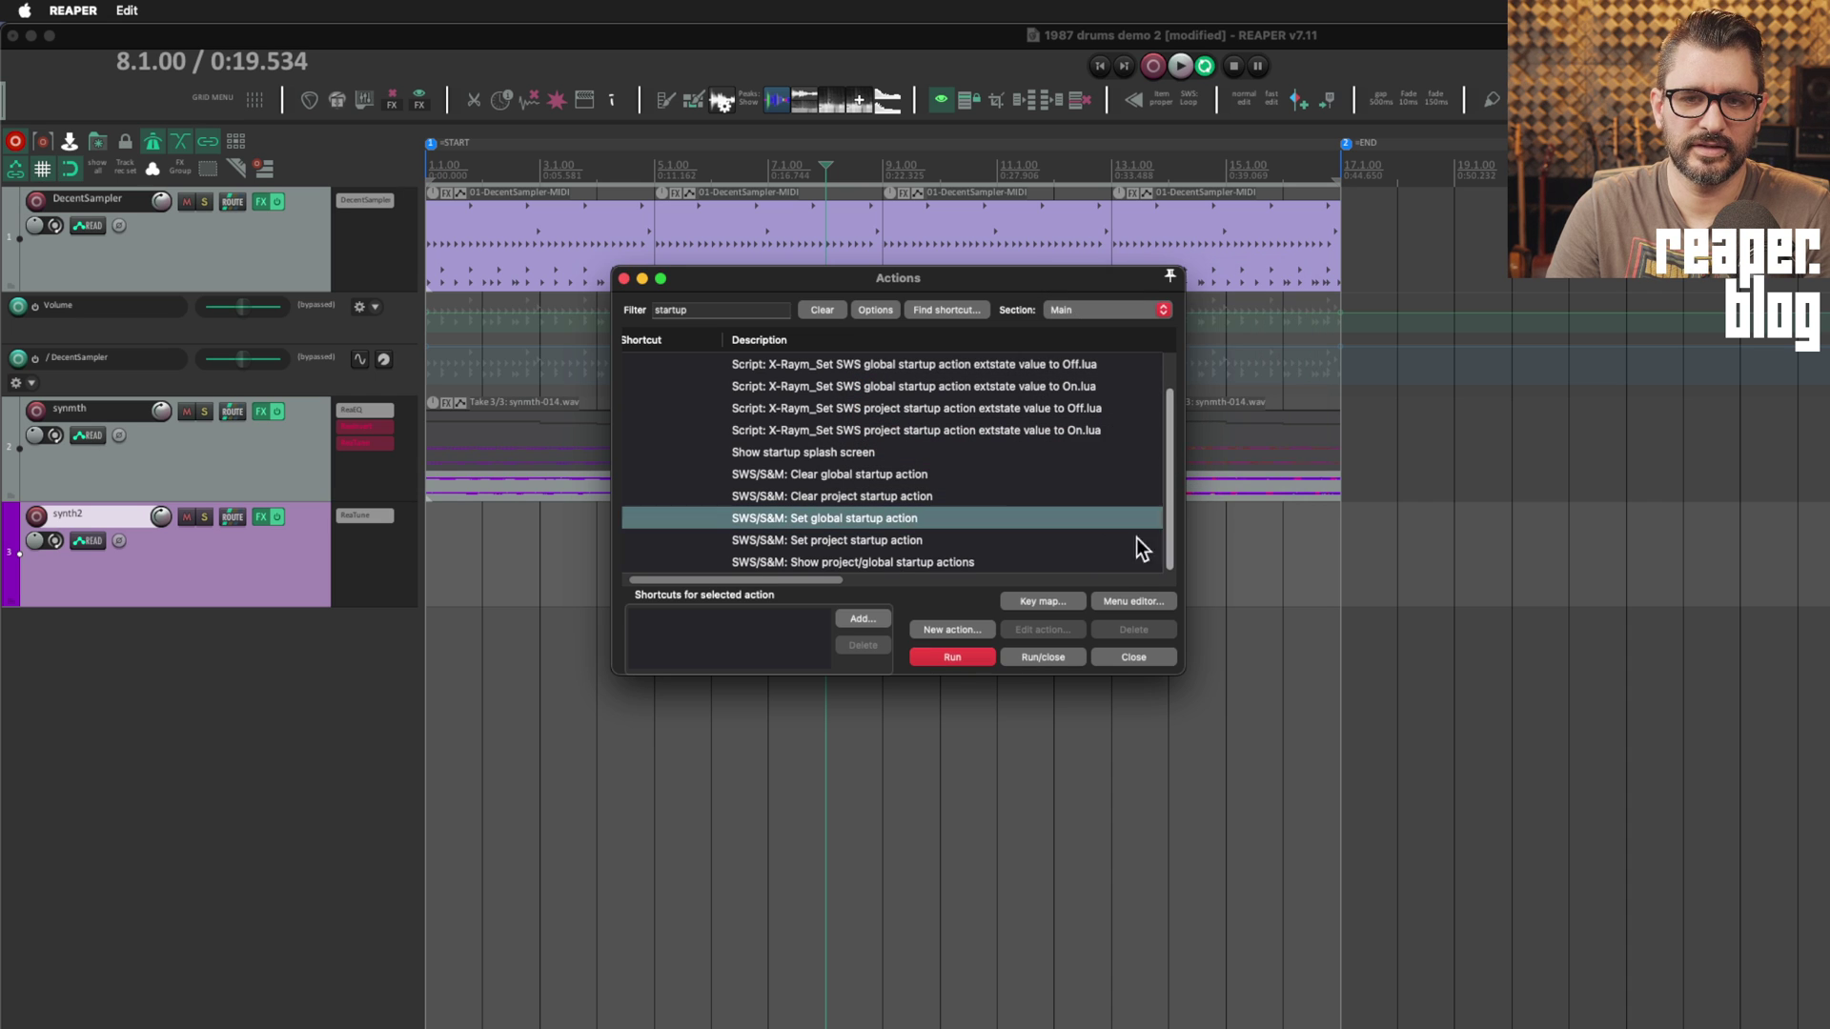
Step: Render the project's master mix to '1987 drums demo 2.mp3' using the 256 kbps MP3 render settings
left_click(1133, 658)
left_click(765, 597)
left_click(141, 151)
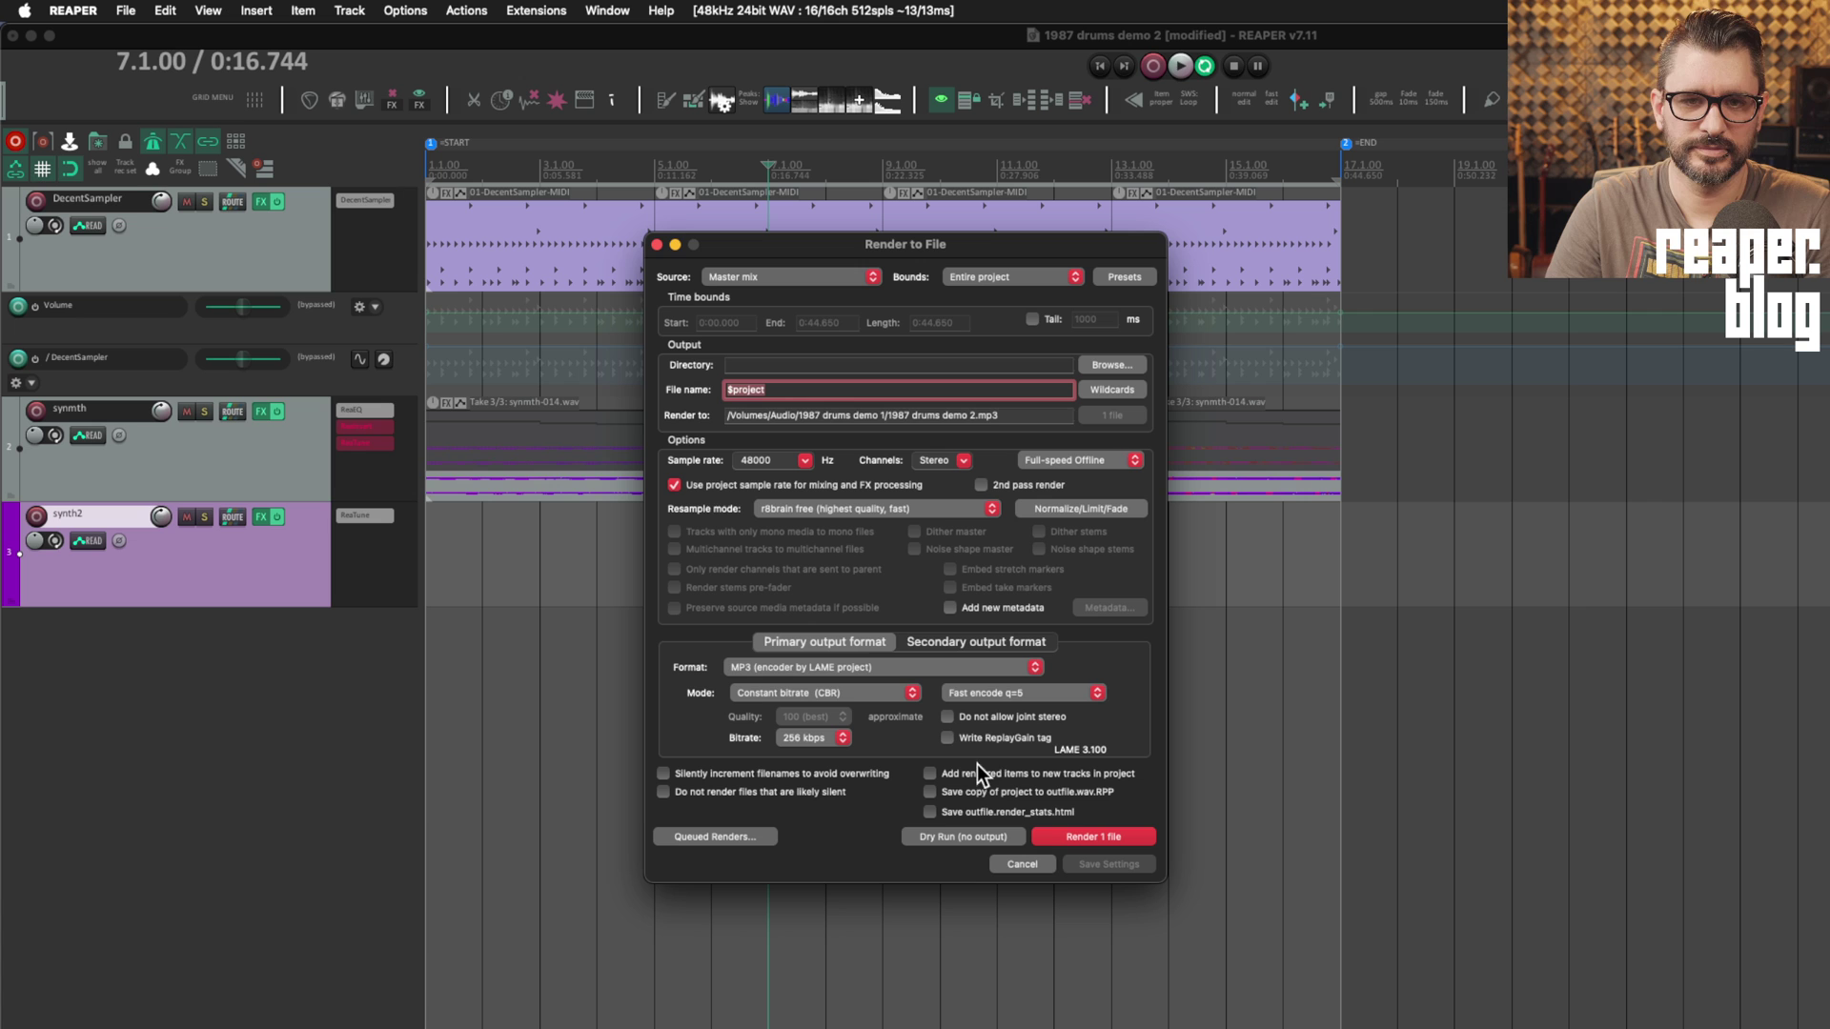
left_click(1097, 835)
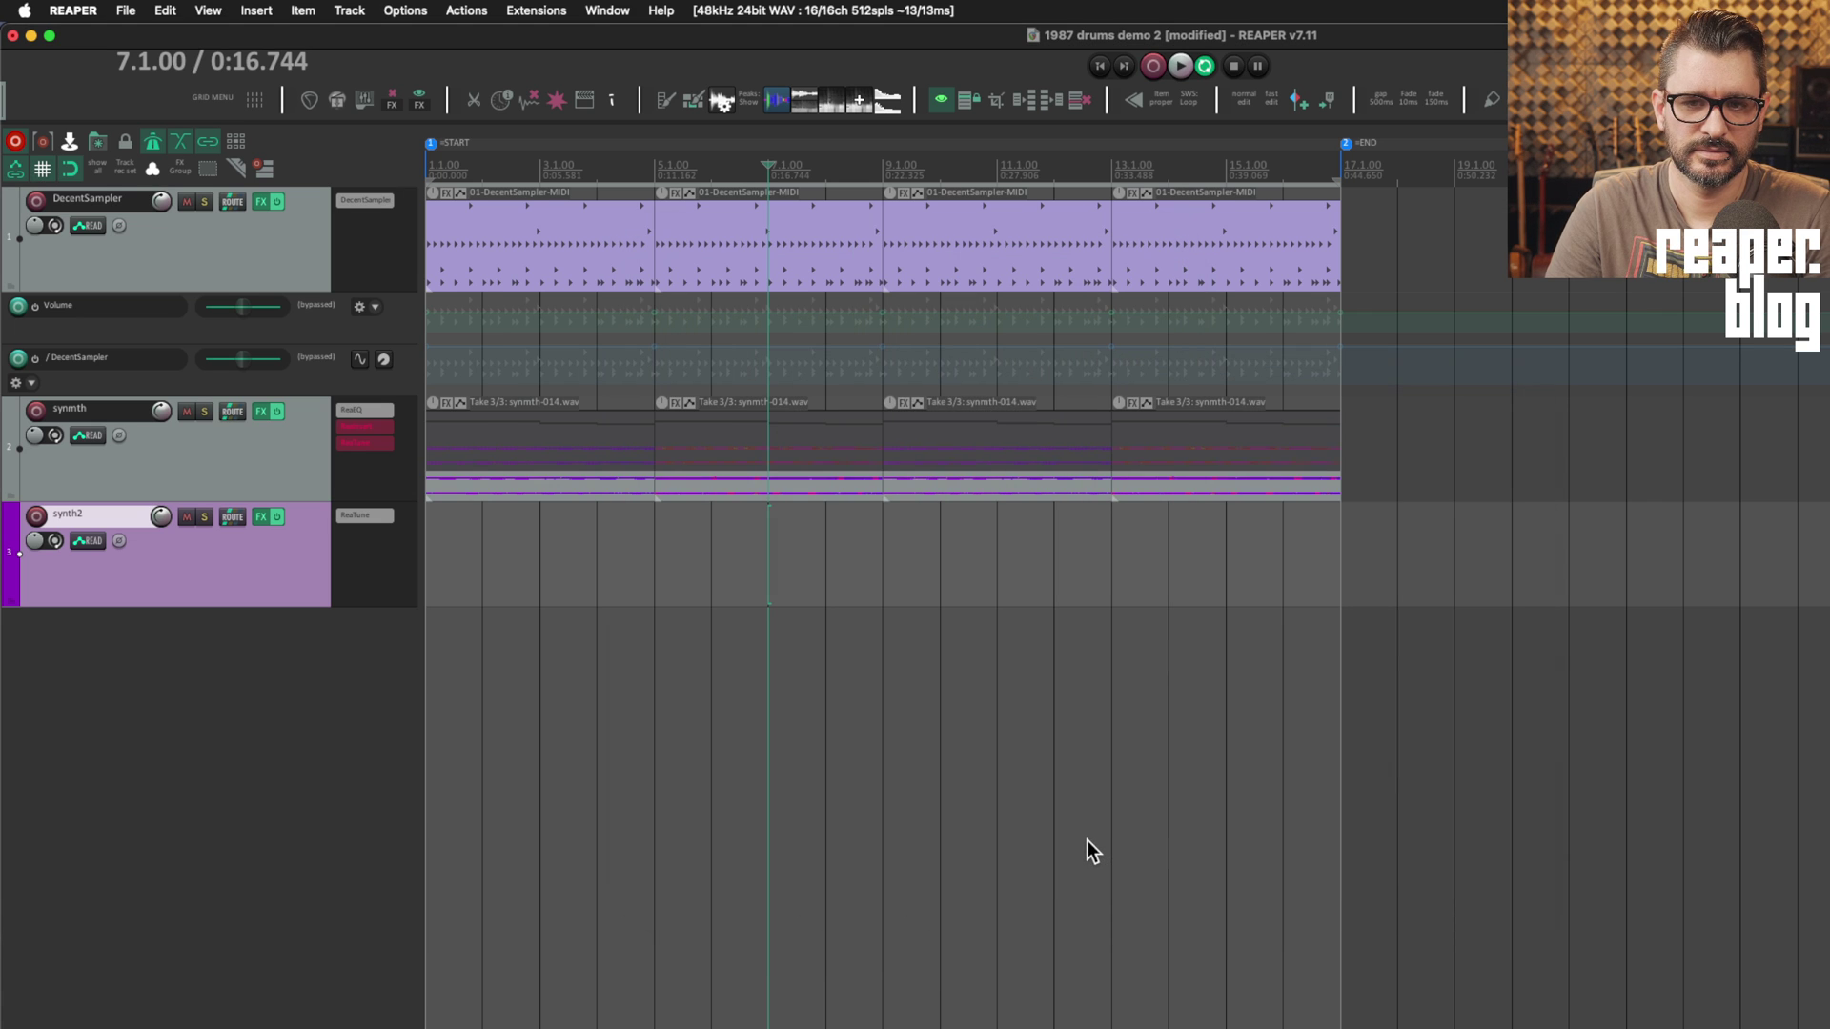